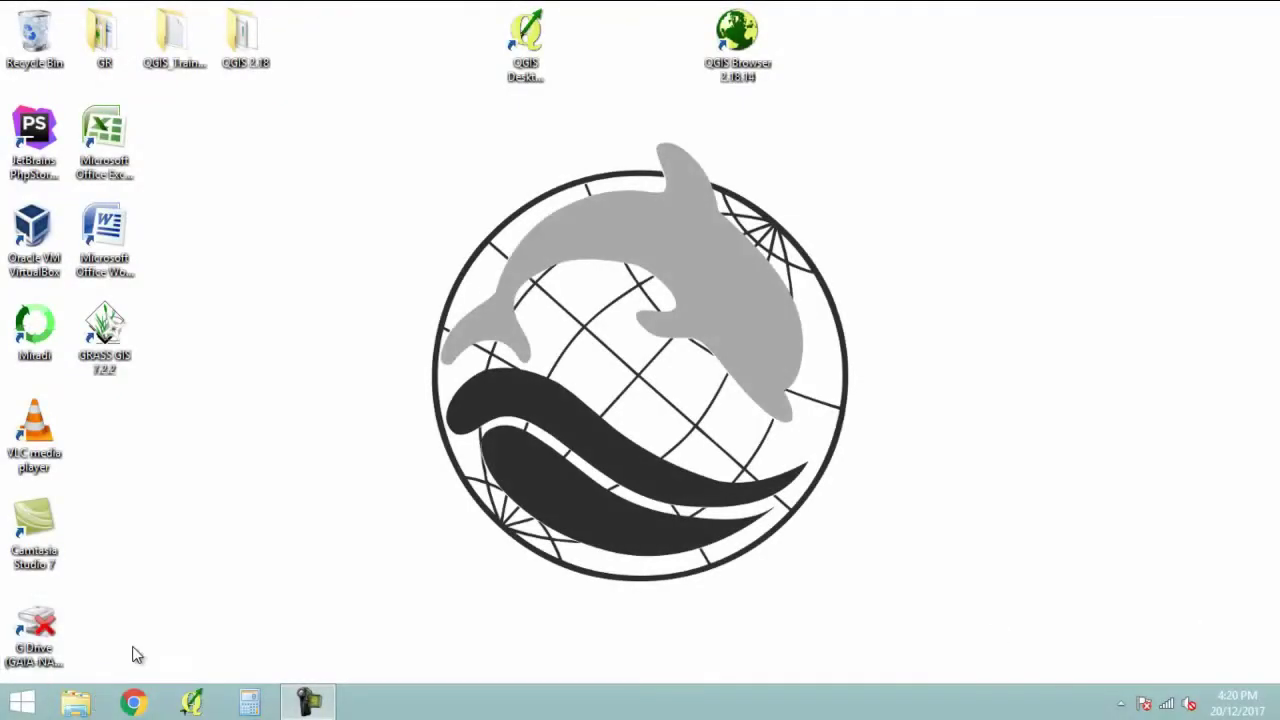
Open Exercise_2_GAIA.qgs from Documents > QGIS_Training > 01_Training_Data > 00_Workspaces in File Explorer
{"action": "left_click", "coordinate": [85, 705]}
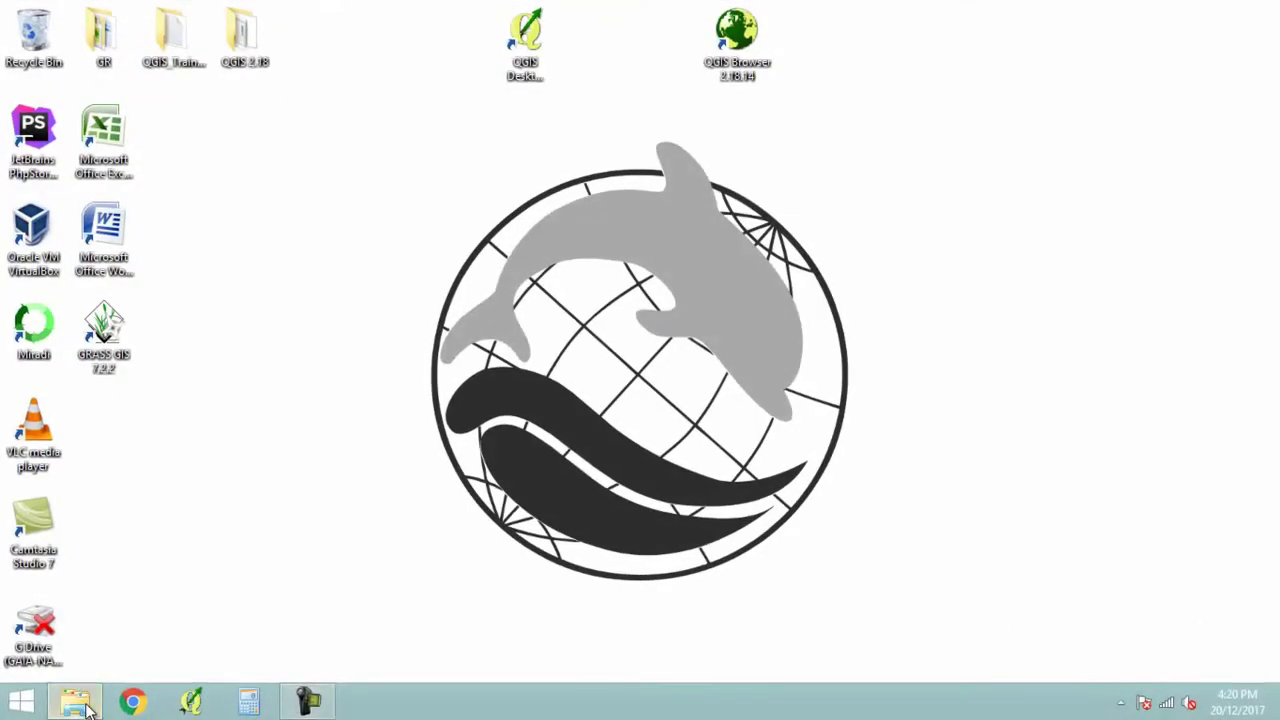
{"action": "left_click", "coordinate": [80, 340]}
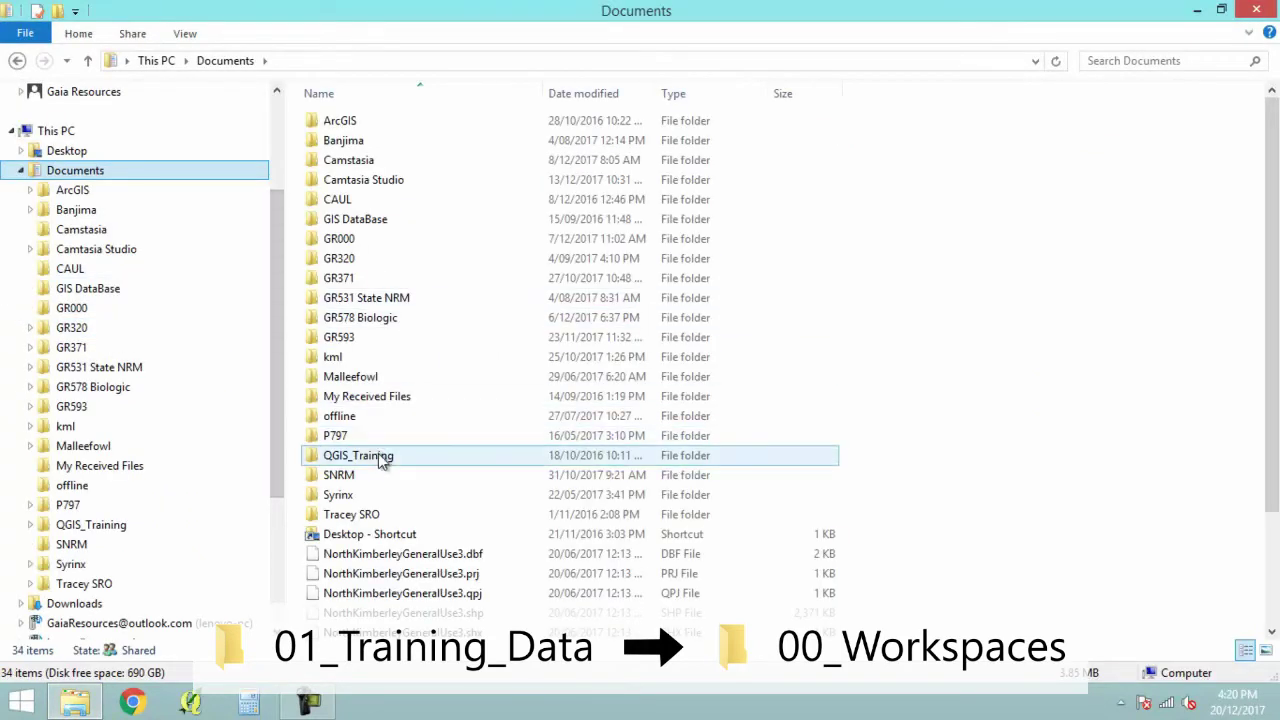
{"action": "double_click", "coordinate": [378, 456]}
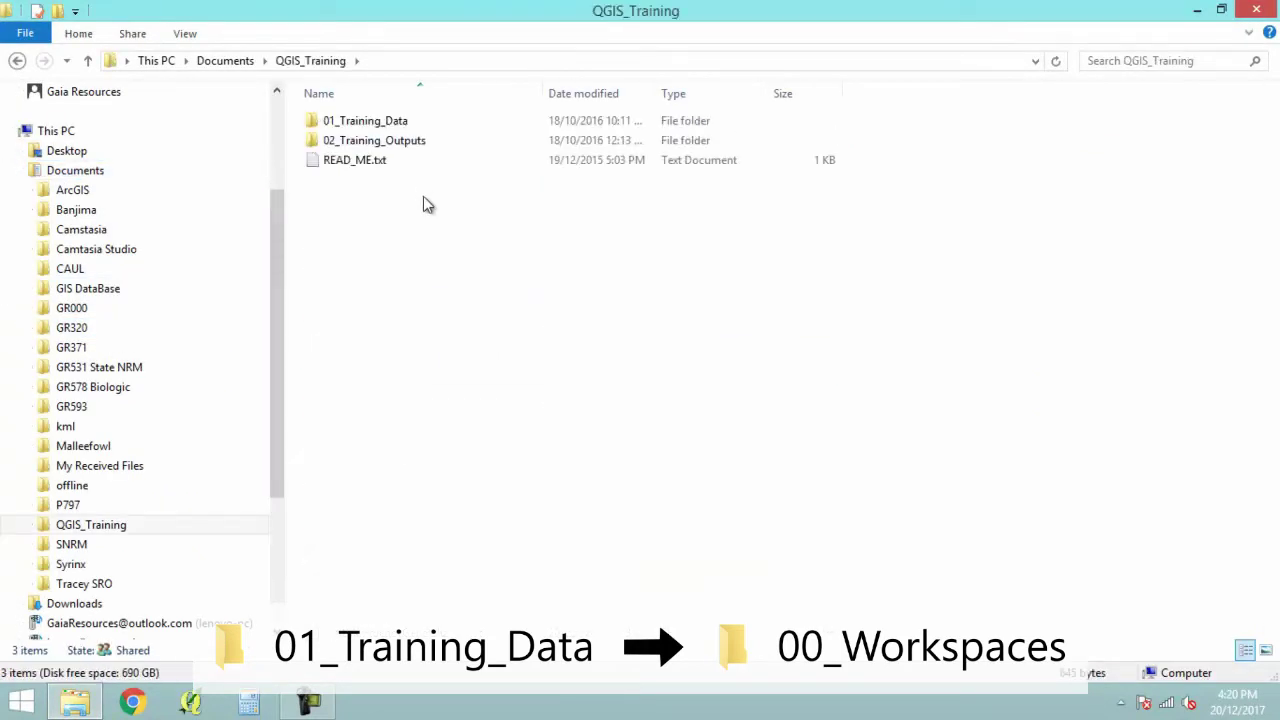
{"action": "double_click", "coordinate": [395, 121]}
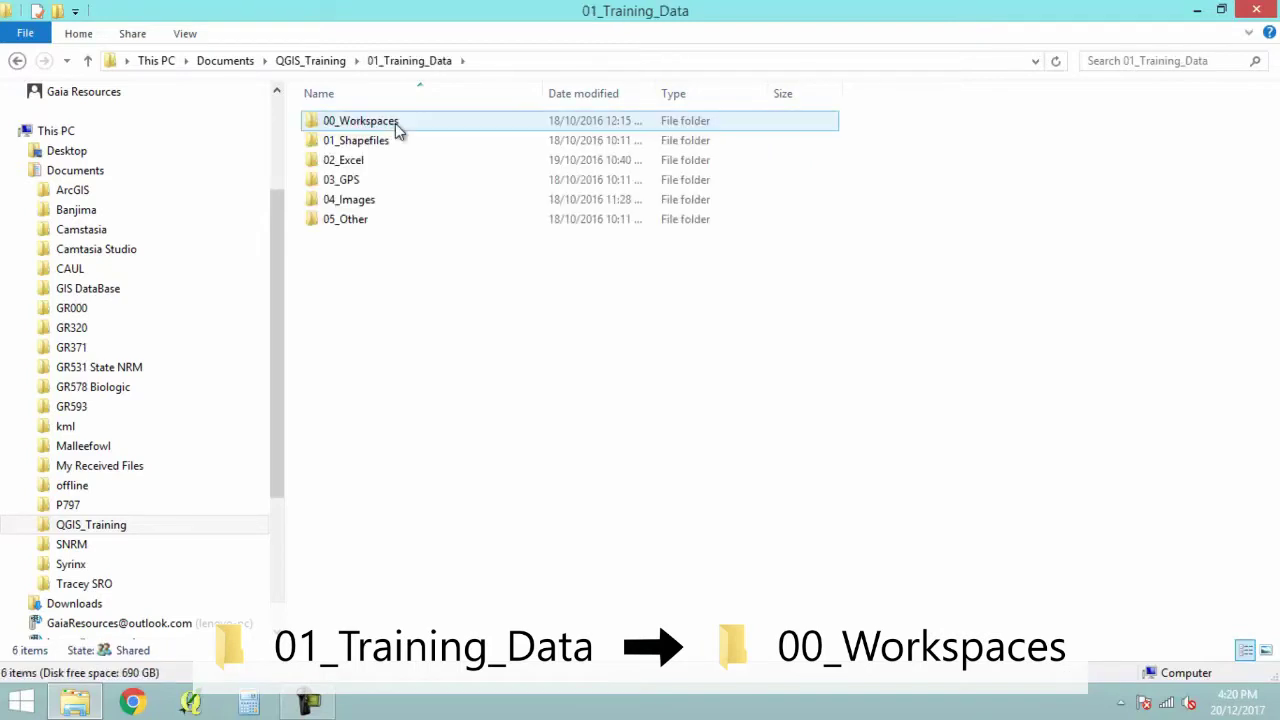
{"action": "double_click", "coordinate": [395, 122]}
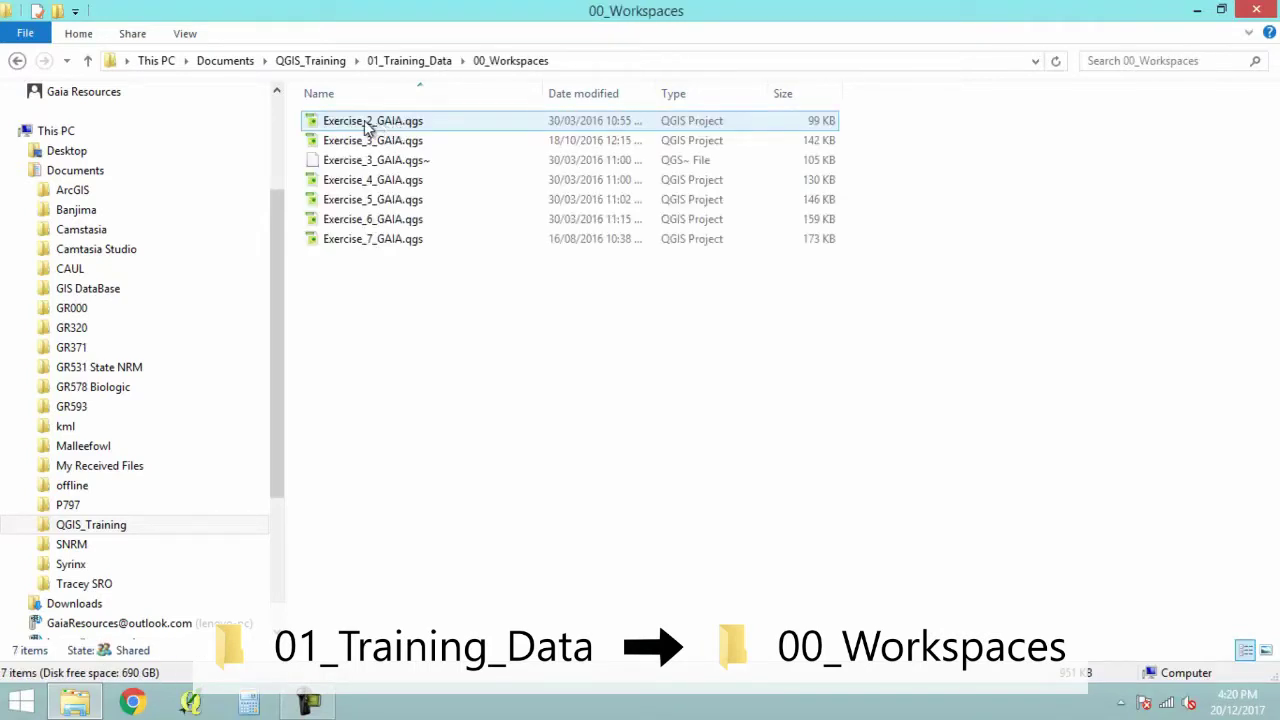
{"action": "double_click", "coordinate": [367, 124]}
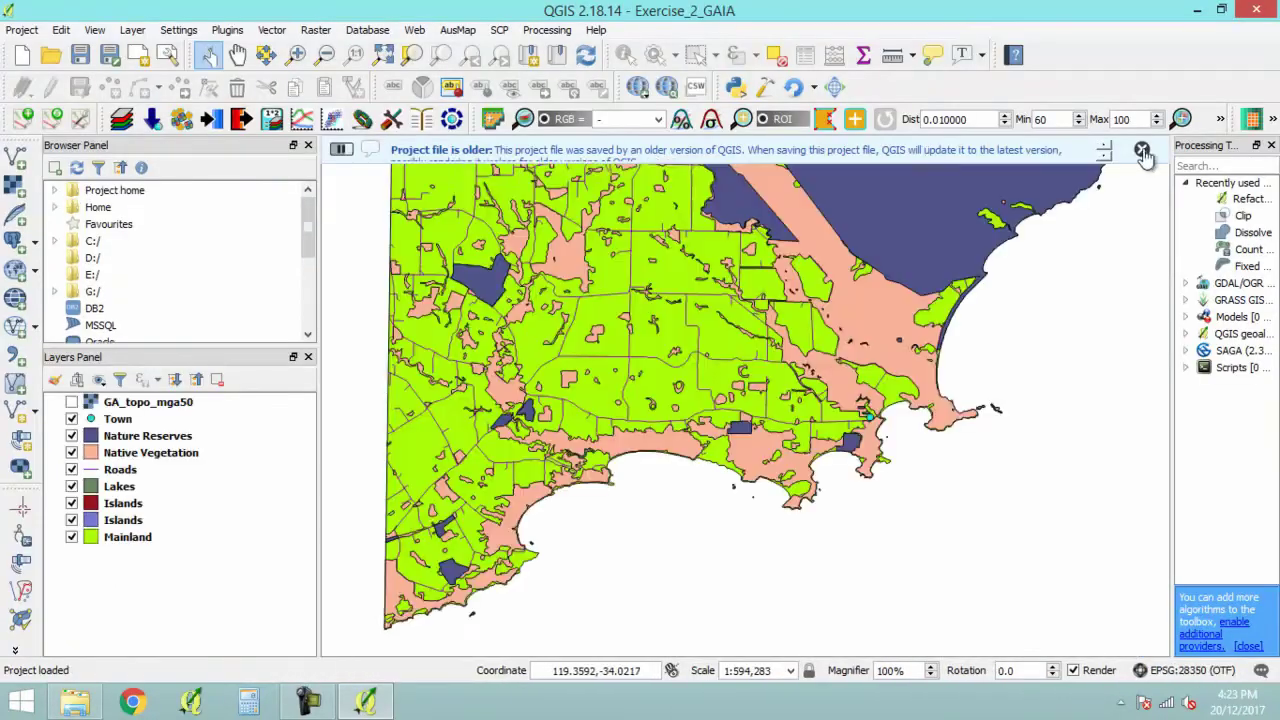
Dismiss the older-project warning and save the project as Exercise_2
{"action": "left_click", "coordinate": [1143, 150]}
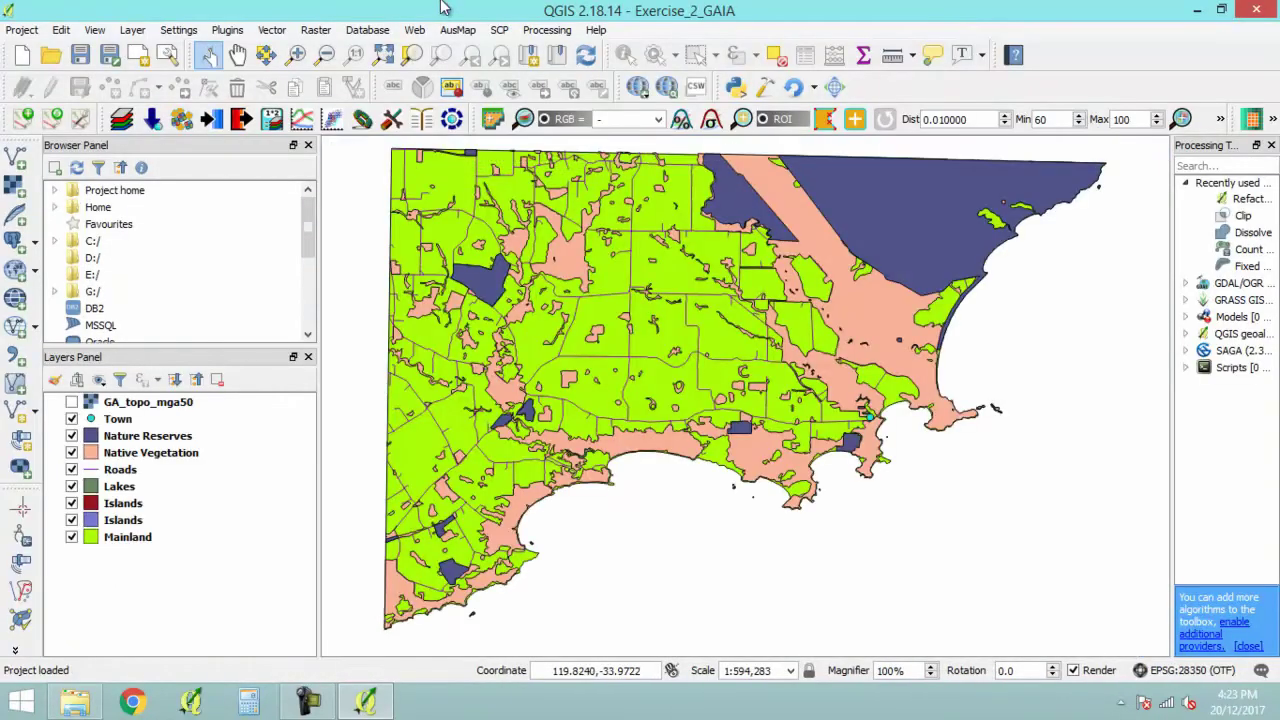
{"action": "left_click", "coordinate": [22, 30]}
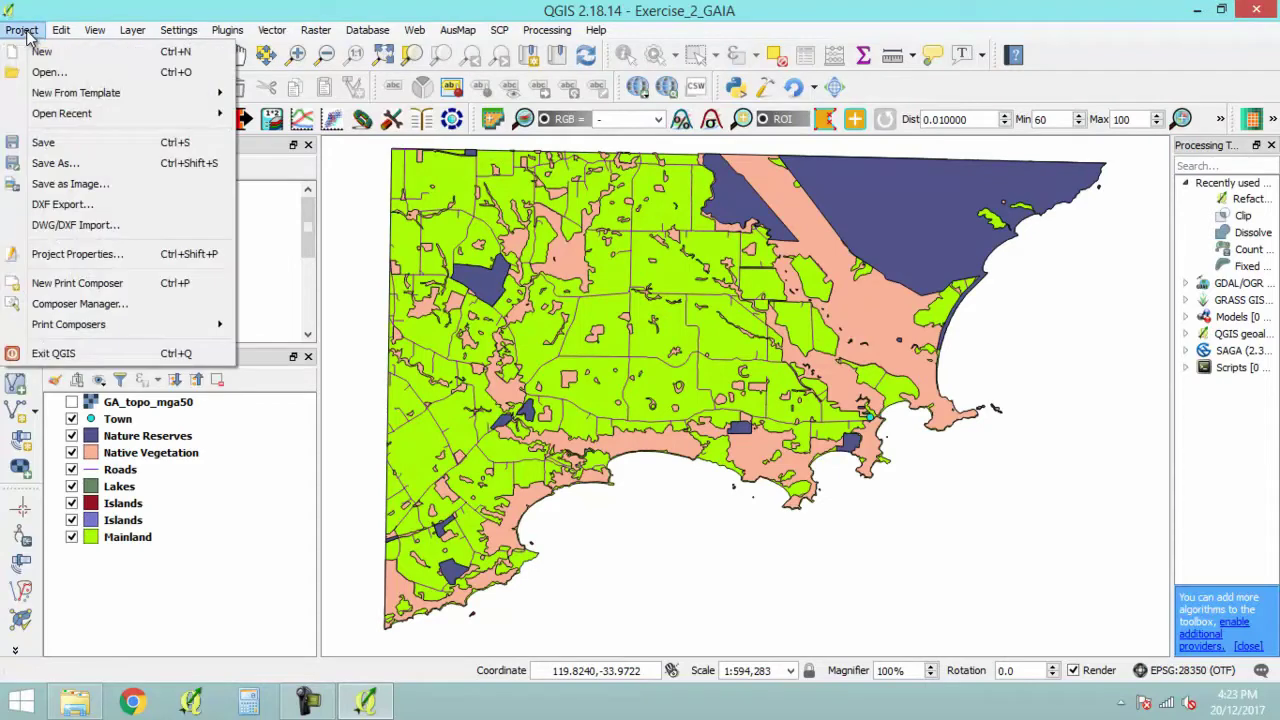
{"action": "left_click", "coordinate": [100, 162]}
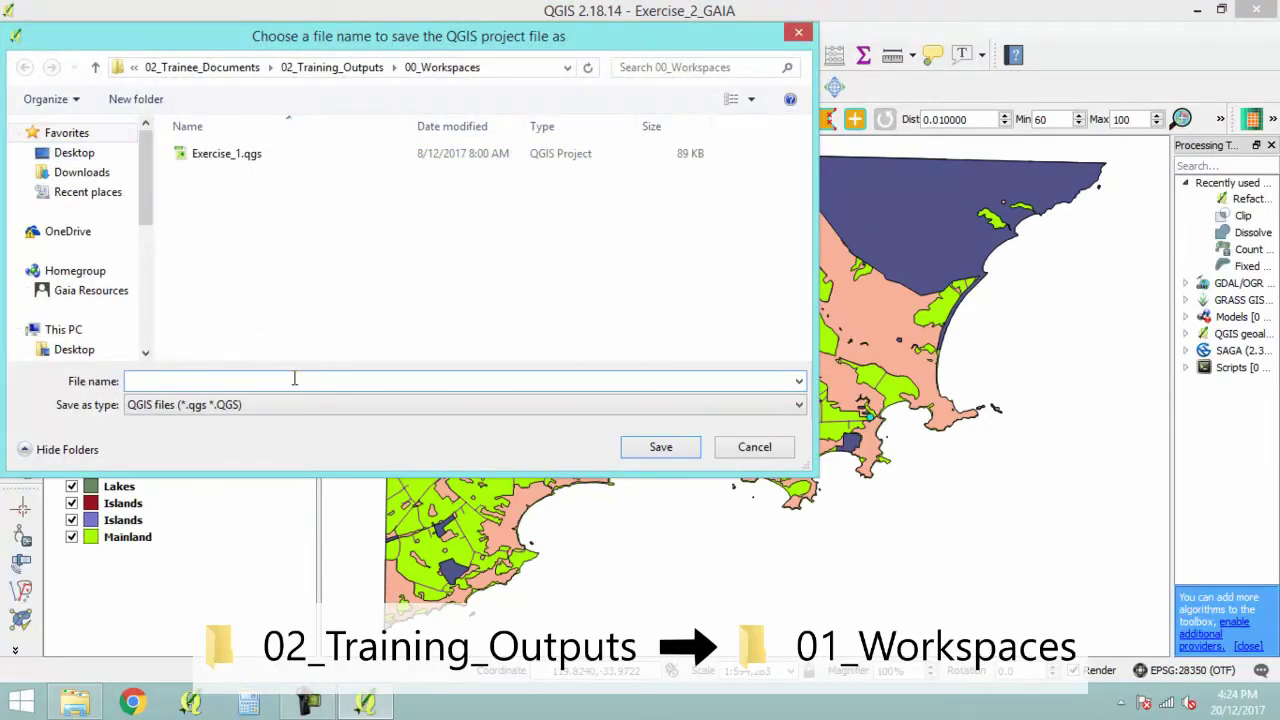
{"action": "type", "text": "Exercise_2"}
{"action": "left_click", "coordinate": [660, 449]}
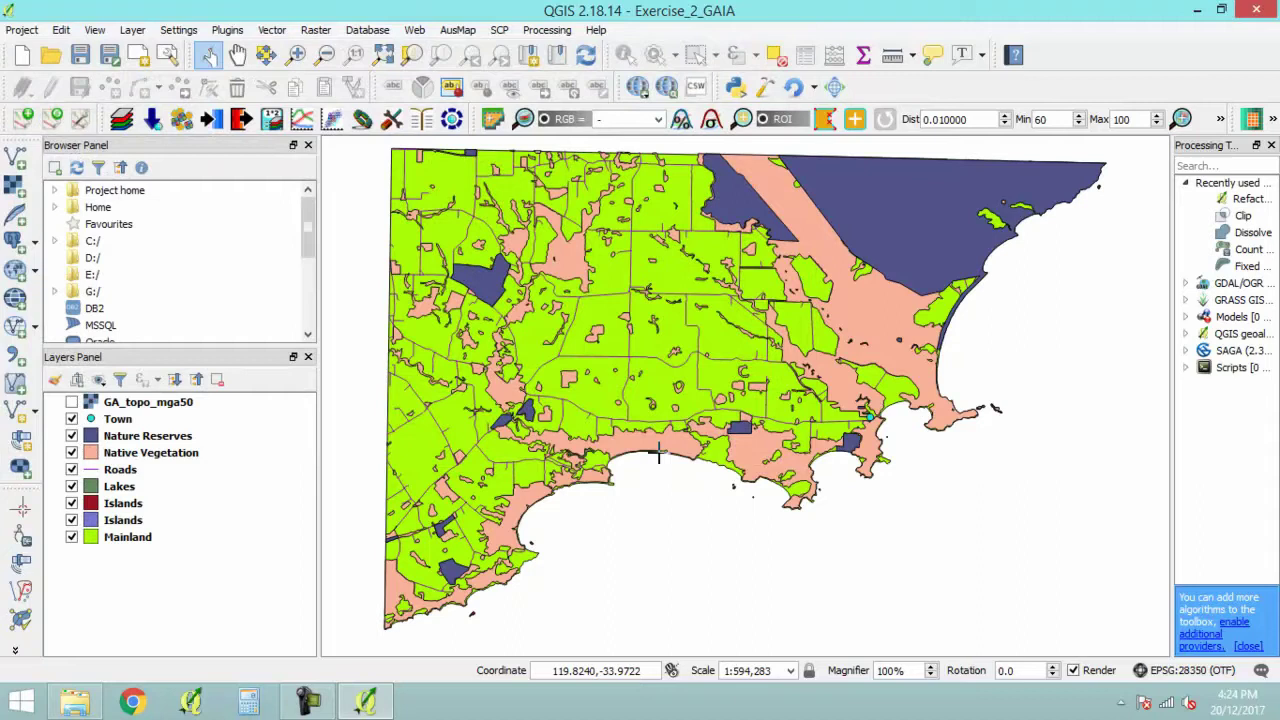
Identify the north-east Nature Reserves feature, Fitzgerald River National Park, and move the results aside
{"action": "left_click", "coordinate": [150, 437]}
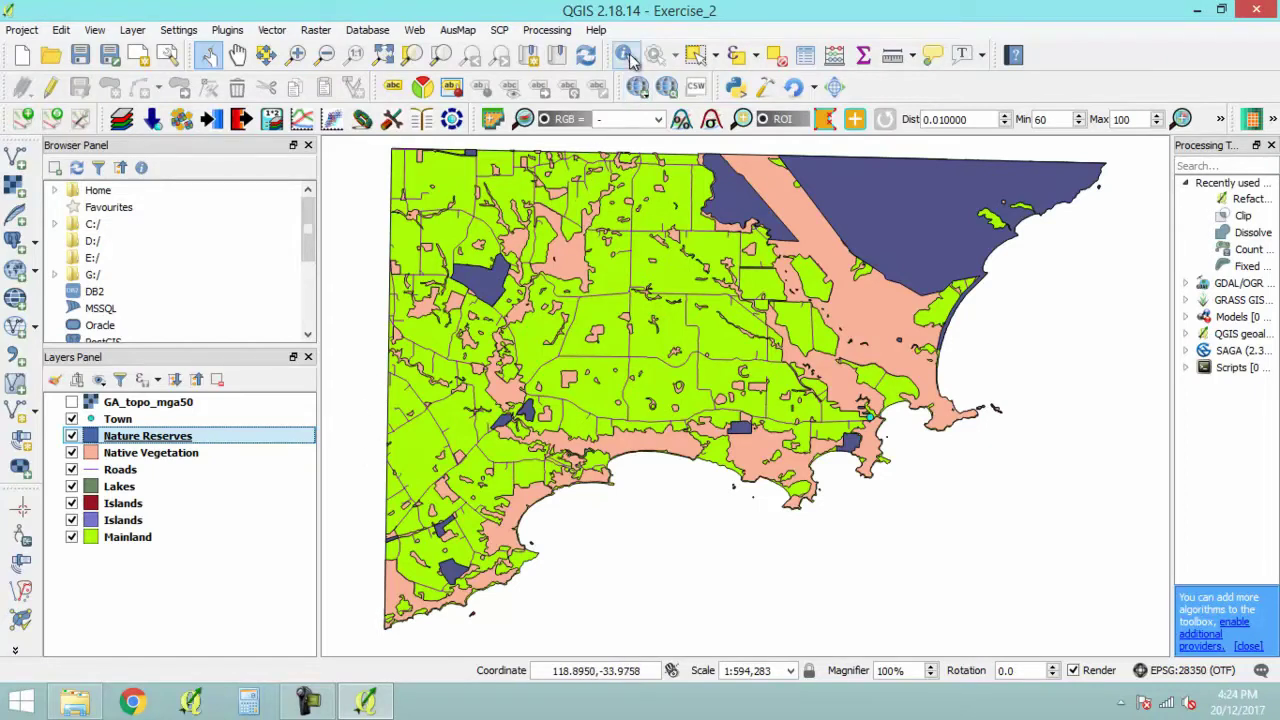
{"action": "left_click", "coordinate": [625, 55]}
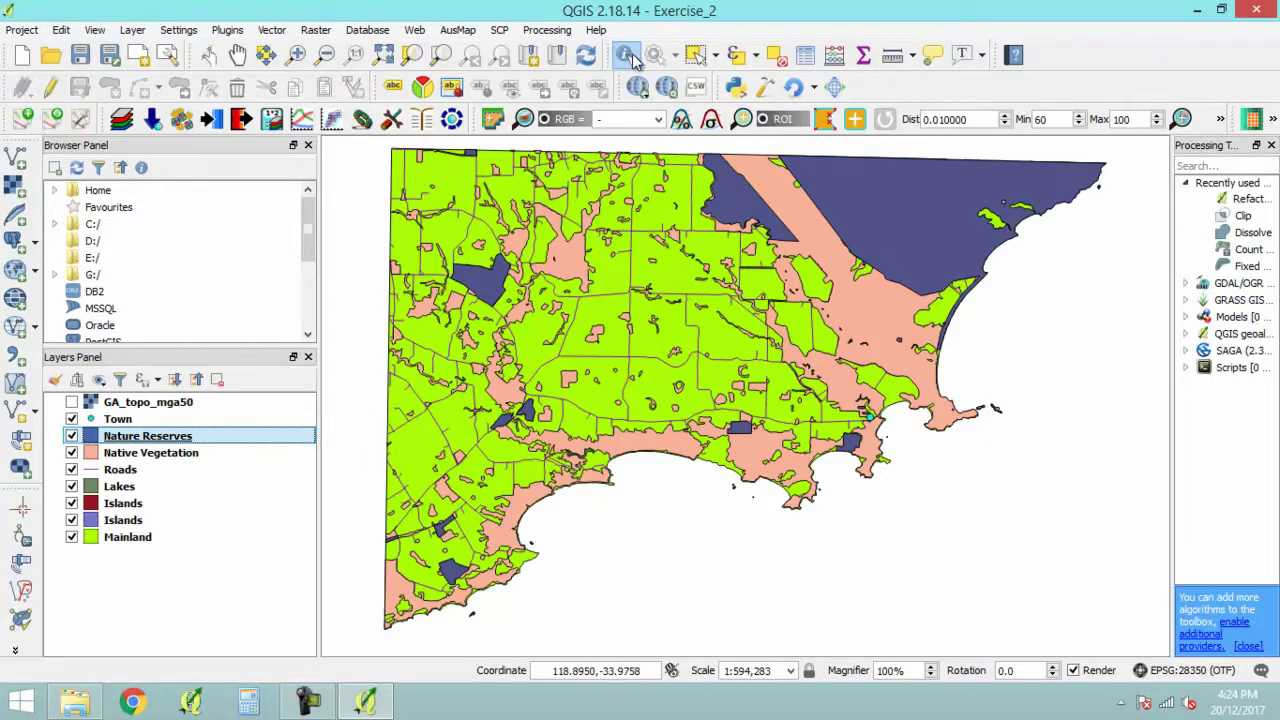
{"action": "left_click", "coordinate": [917, 210]}
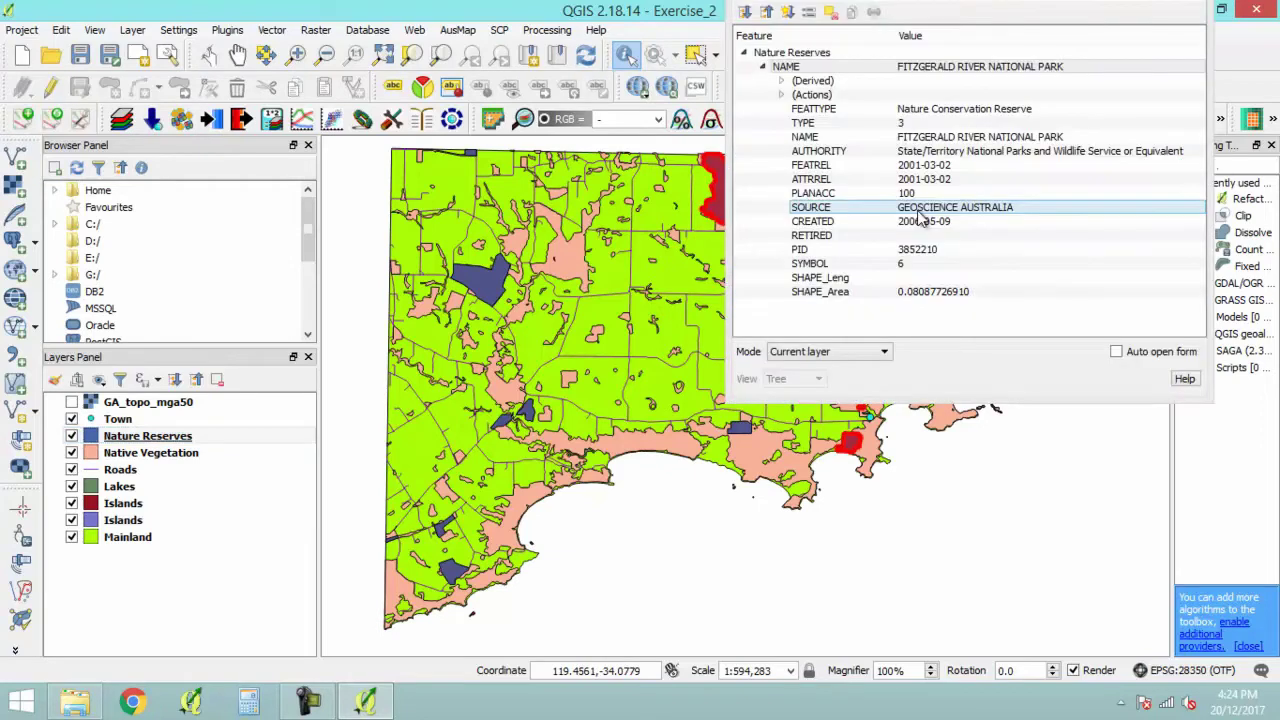
{"action": "left_click_drag", "start_coordinate": [730, 2], "coordinate": [376, 143]}
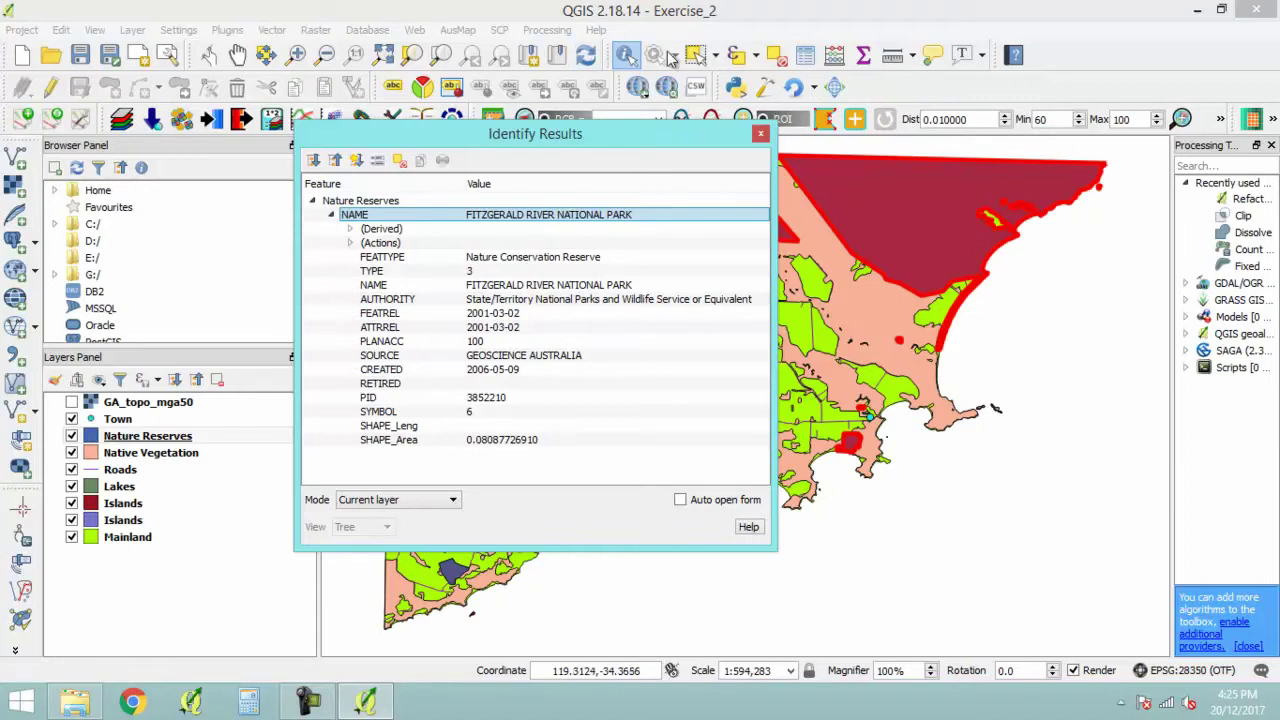
Identify the Bremer Bay point on the Town layer, then close its results
{"action": "left_click", "coordinate": [761, 136]}
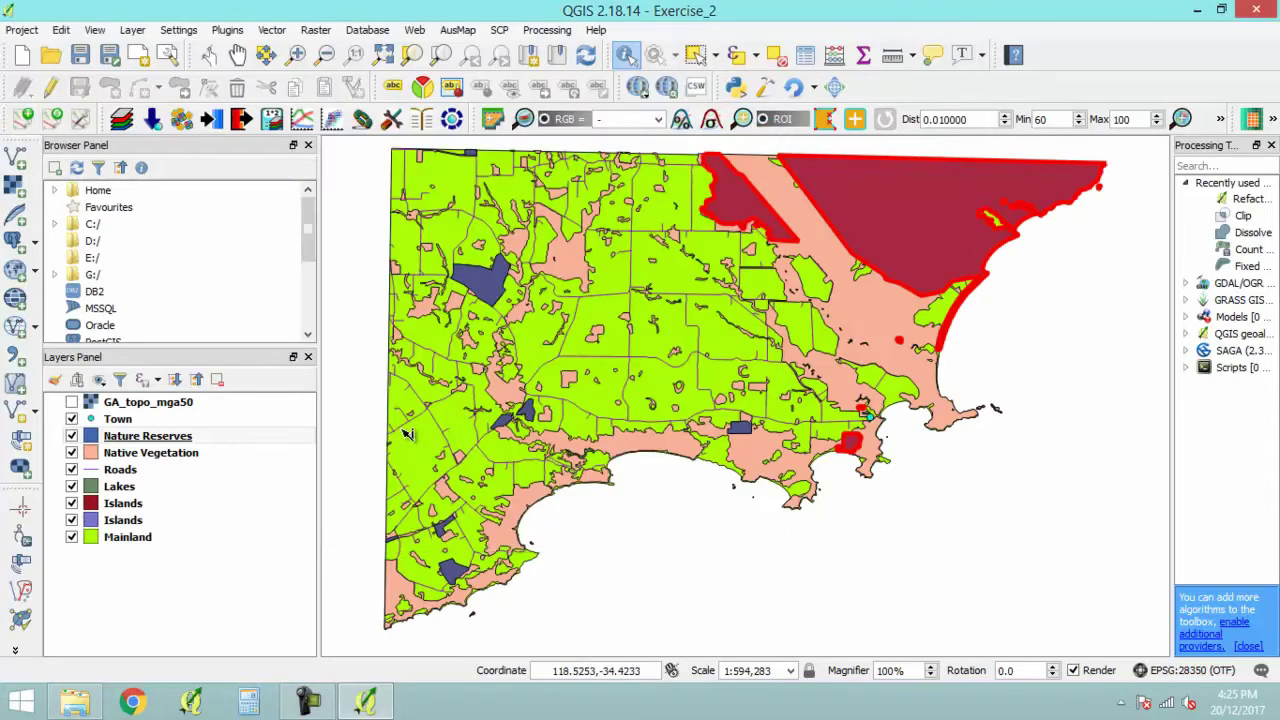
{"action": "key", "text": "Up"}
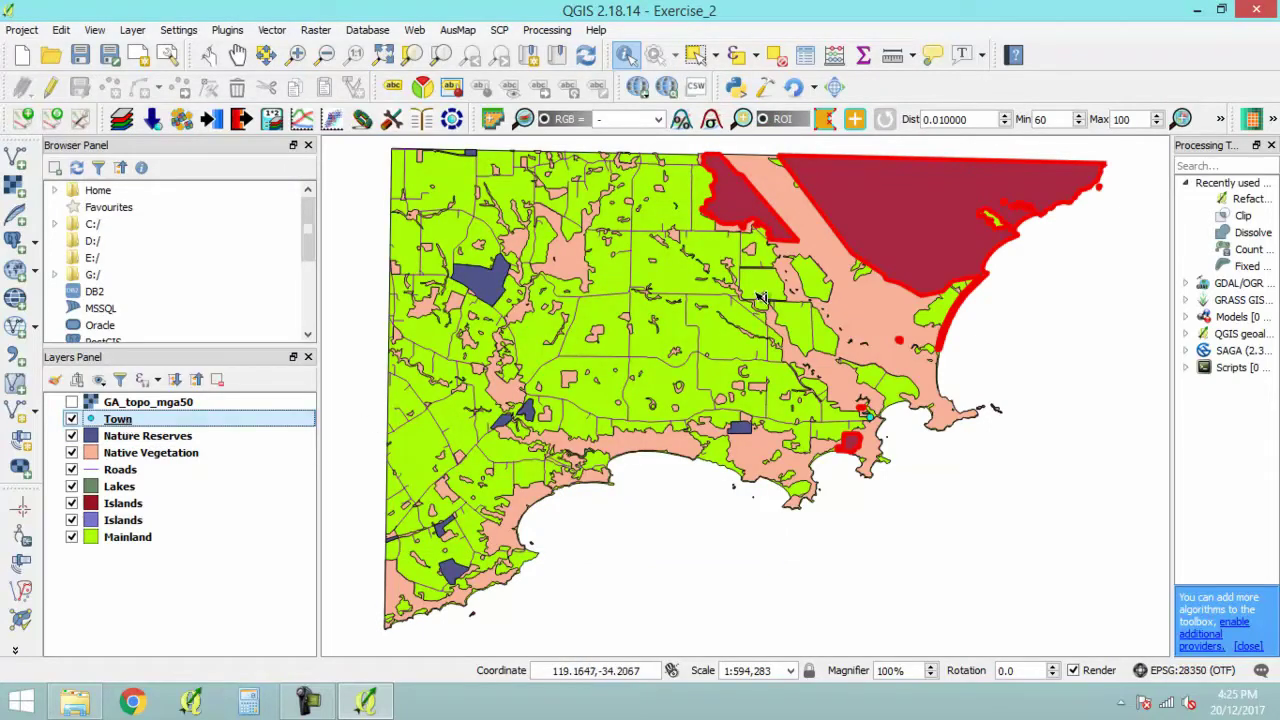
{"action": "left_click", "coordinate": [874, 420]}
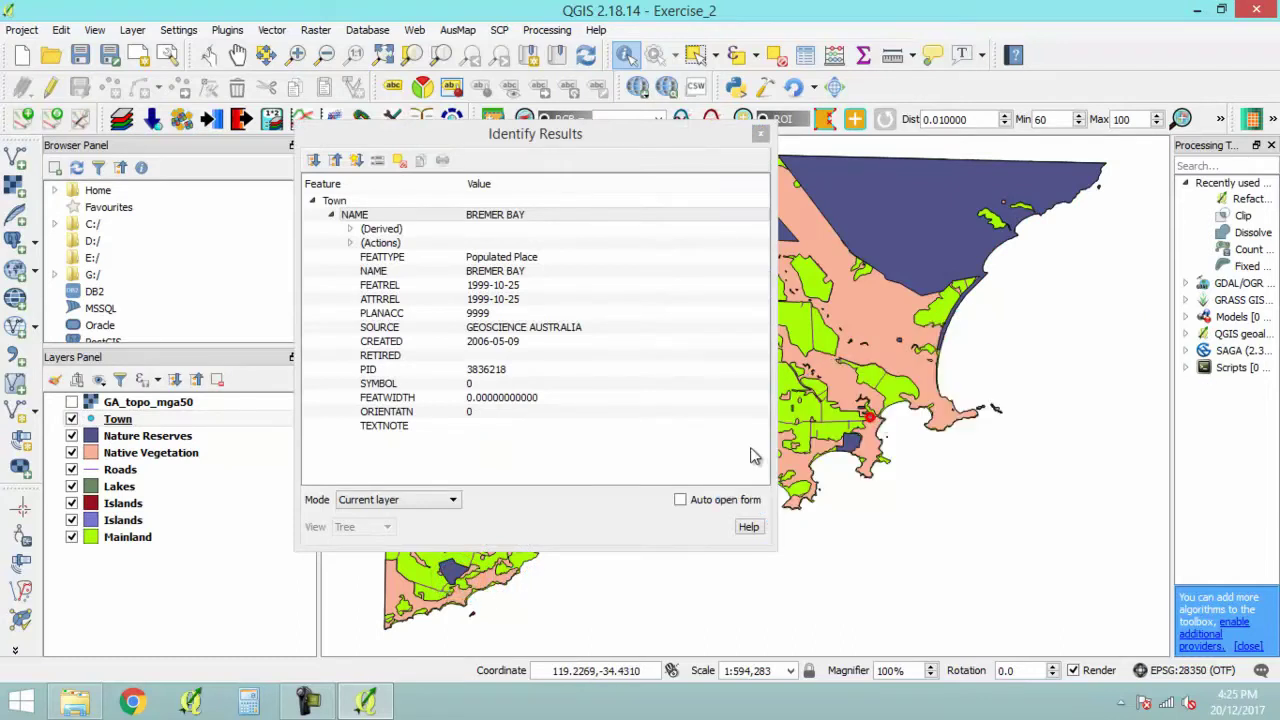
{"action": "left_click", "coordinate": [760, 138]}
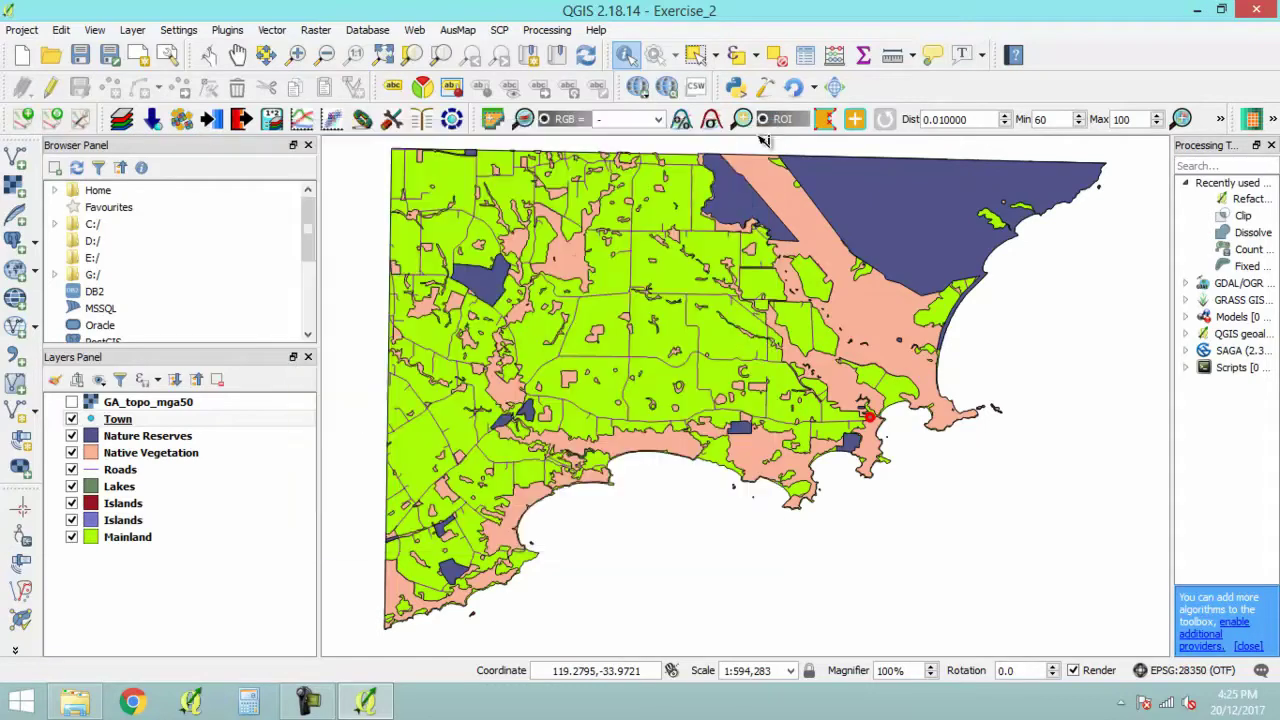
Remove the duplicate lower Islands layer and switch on the GA_topo_mga50 raster
{"action": "left_click", "coordinate": [131, 506]}
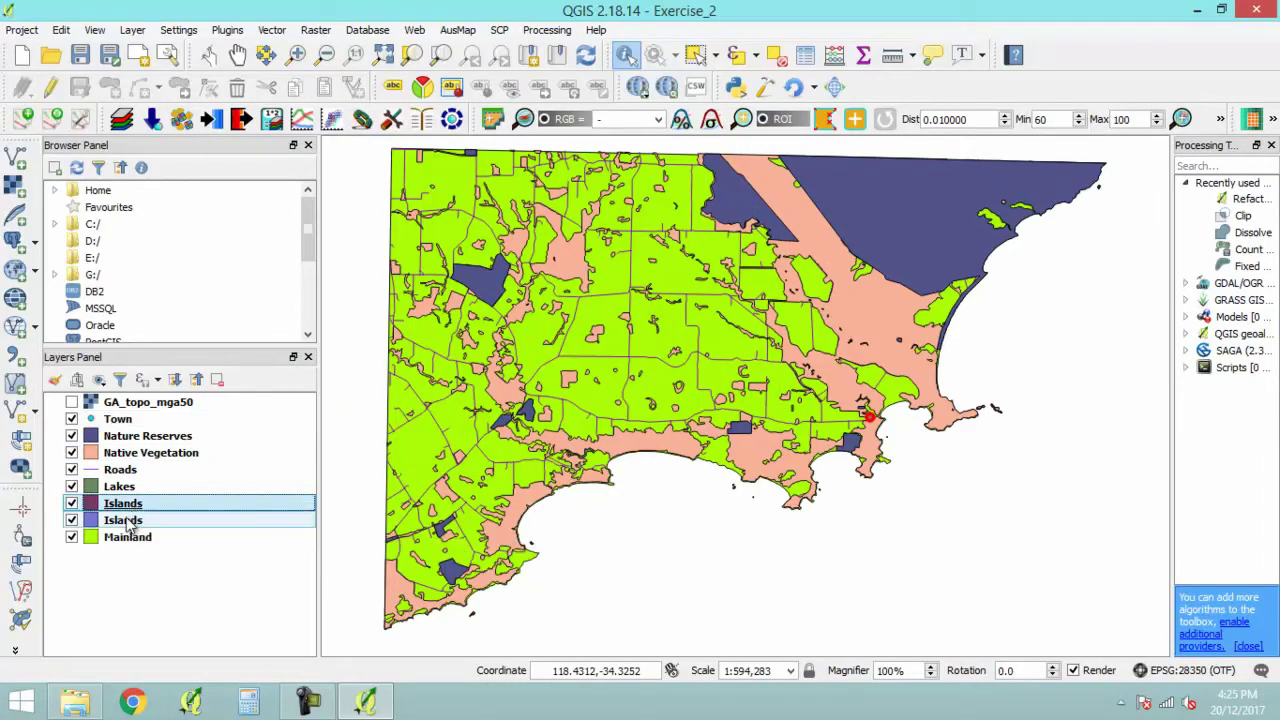
{"action": "left_click", "coordinate": [128, 522]}
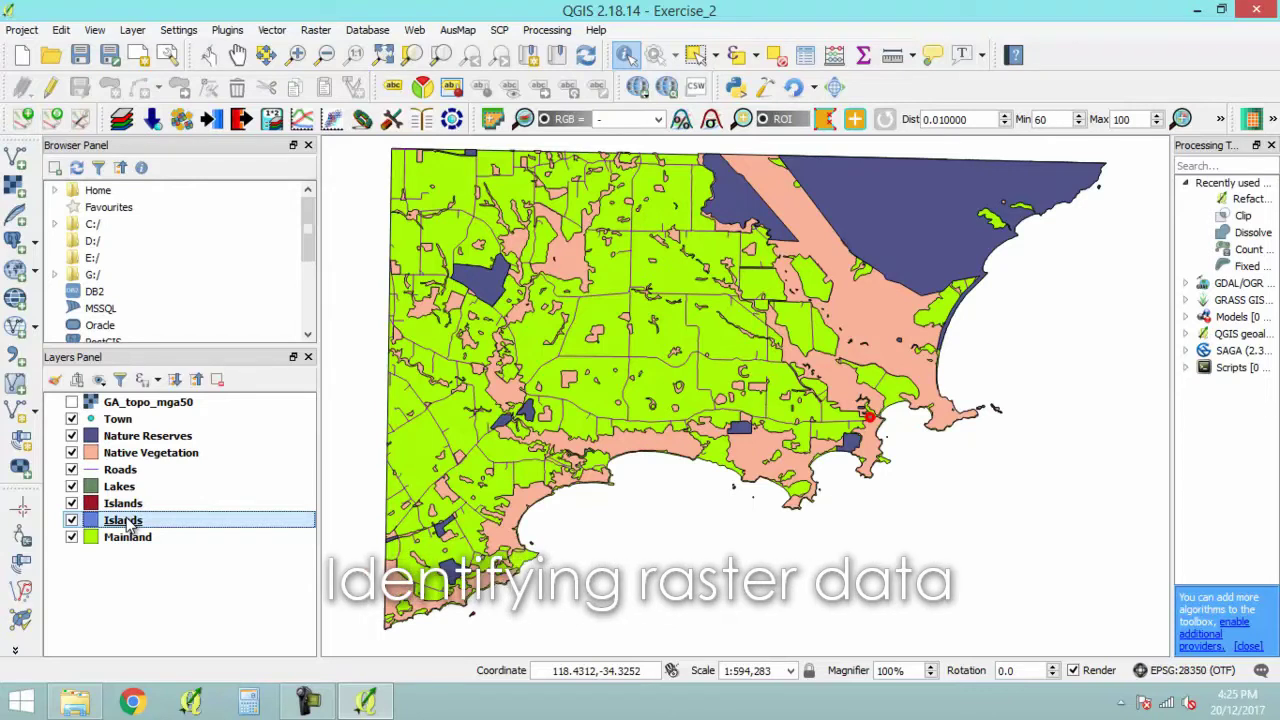
{"action": "right_click", "coordinate": [128, 522]}
{"action": "left_click", "coordinate": [180, 217]}
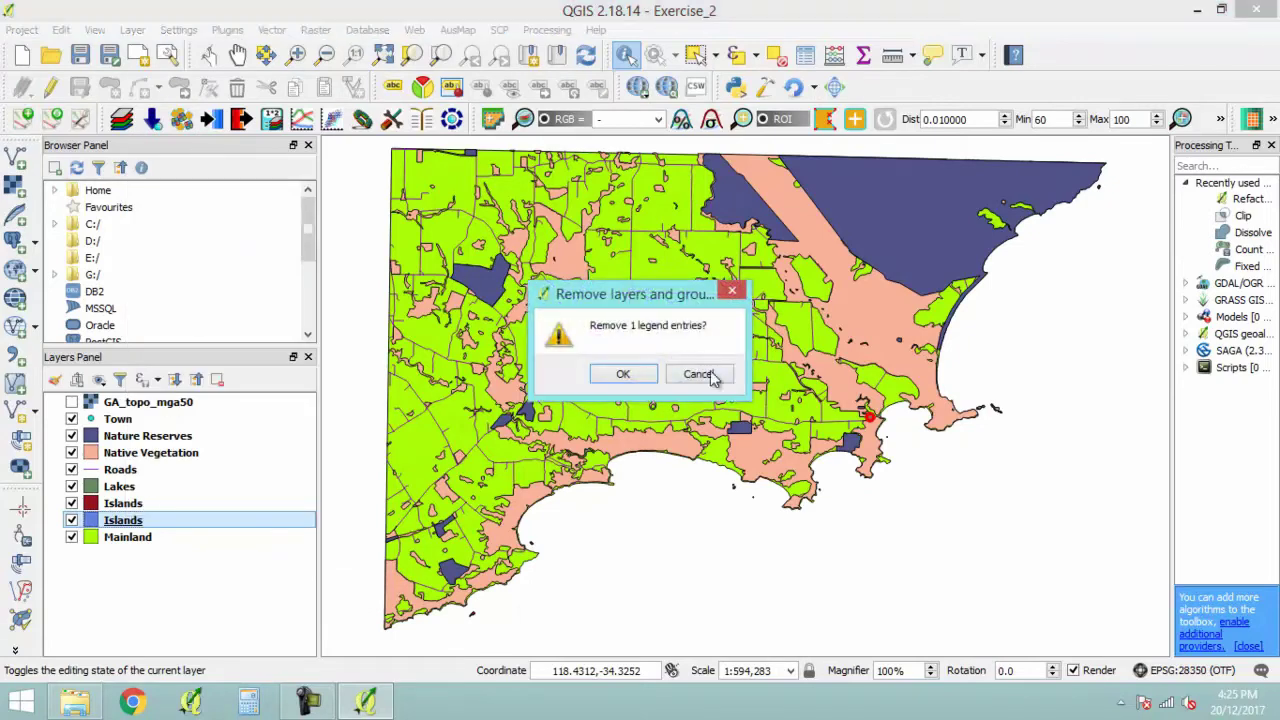
{"action": "left_click", "coordinate": [623, 374]}
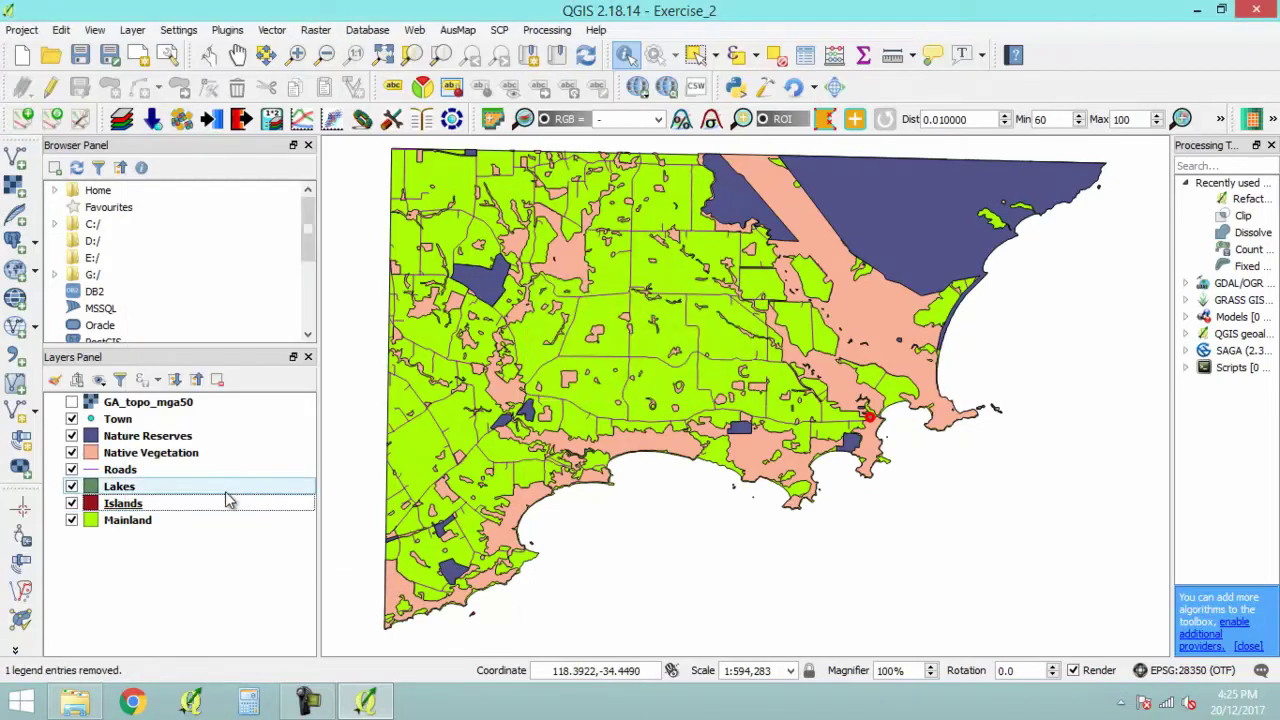
{"action": "left_click", "coordinate": [238, 54]}
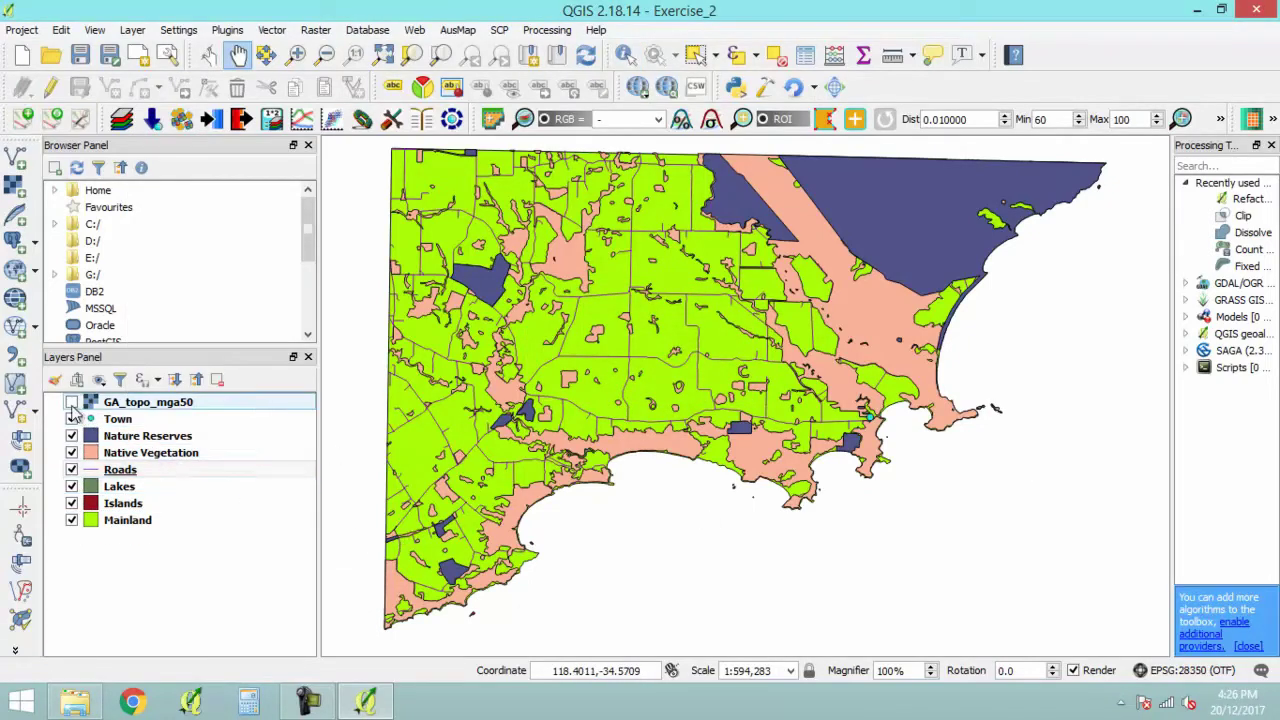
{"action": "left_click", "coordinate": [71, 402]}
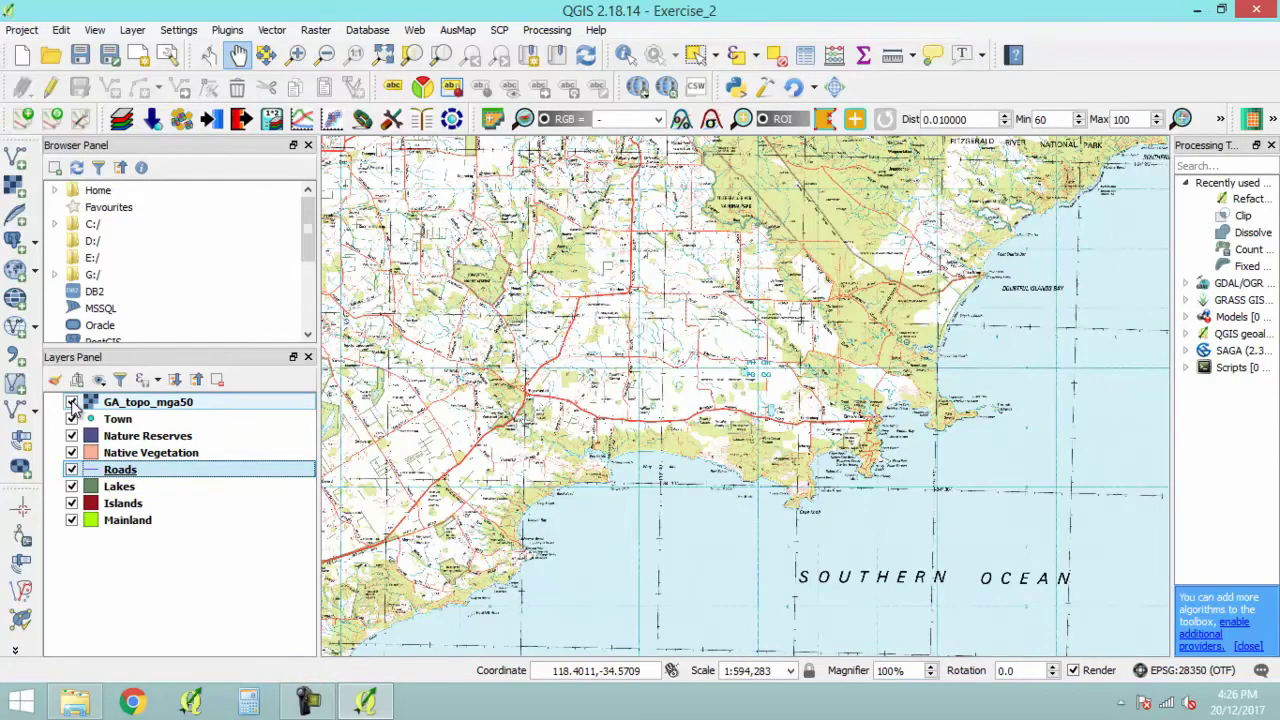
Identify a GA_topo_mga50 pixel (bands 226, 237, 166), close the results, and return to Pan
{"action": "left_click", "coordinate": [145, 402]}
{"action": "left_click", "coordinate": [626, 58]}
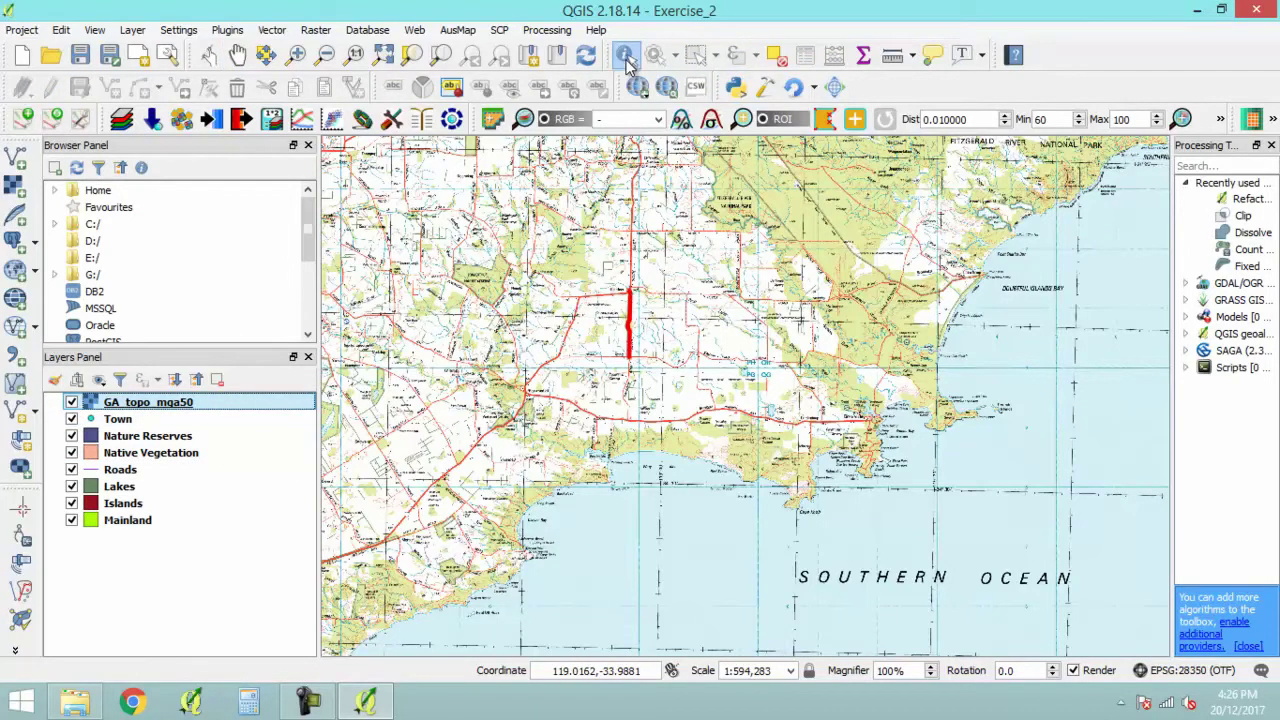
{"action": "left_click", "coordinate": [868, 191]}
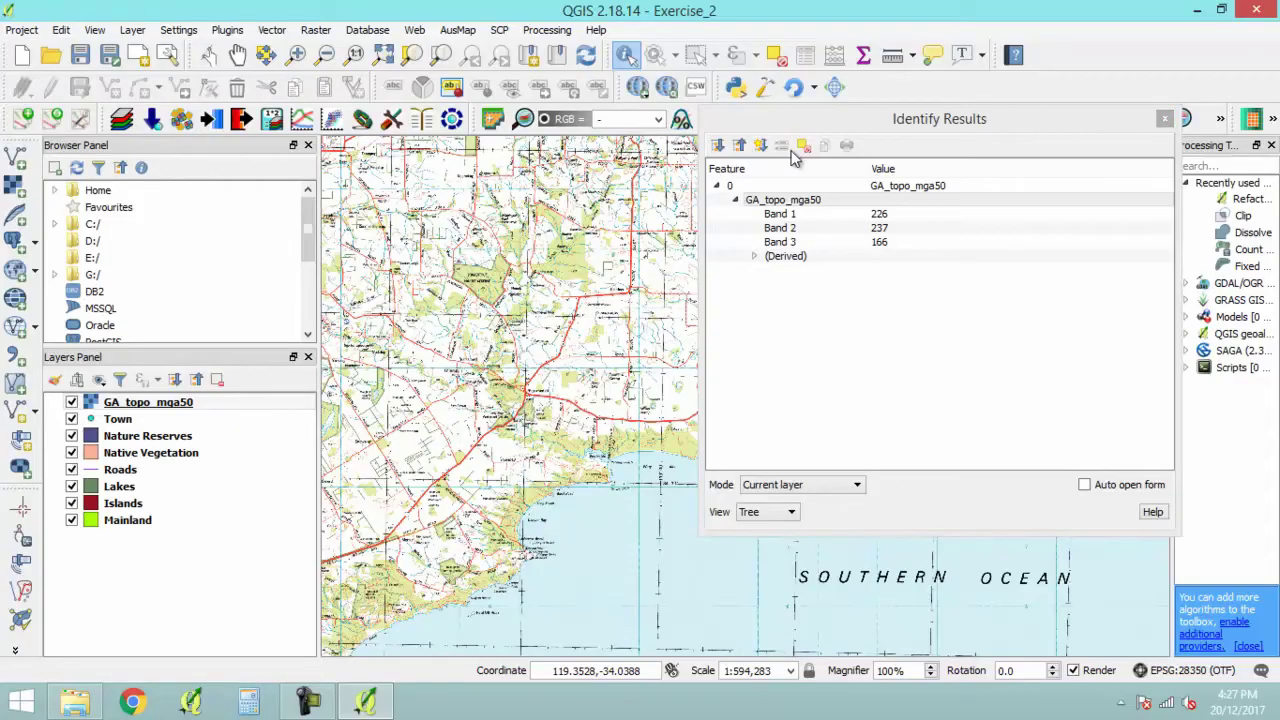
{"action": "left_click", "coordinate": [804, 146]}
{"action": "left_click", "coordinate": [1164, 118]}
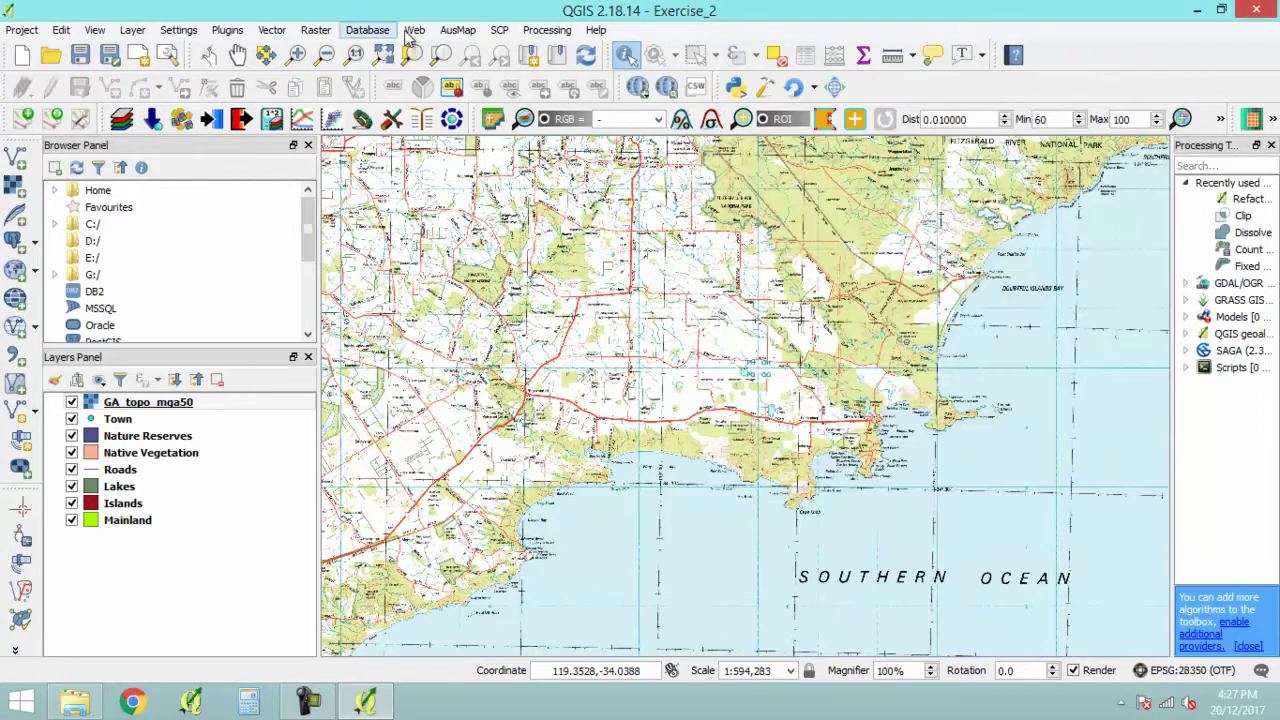
{"action": "left_click", "coordinate": [237, 54]}
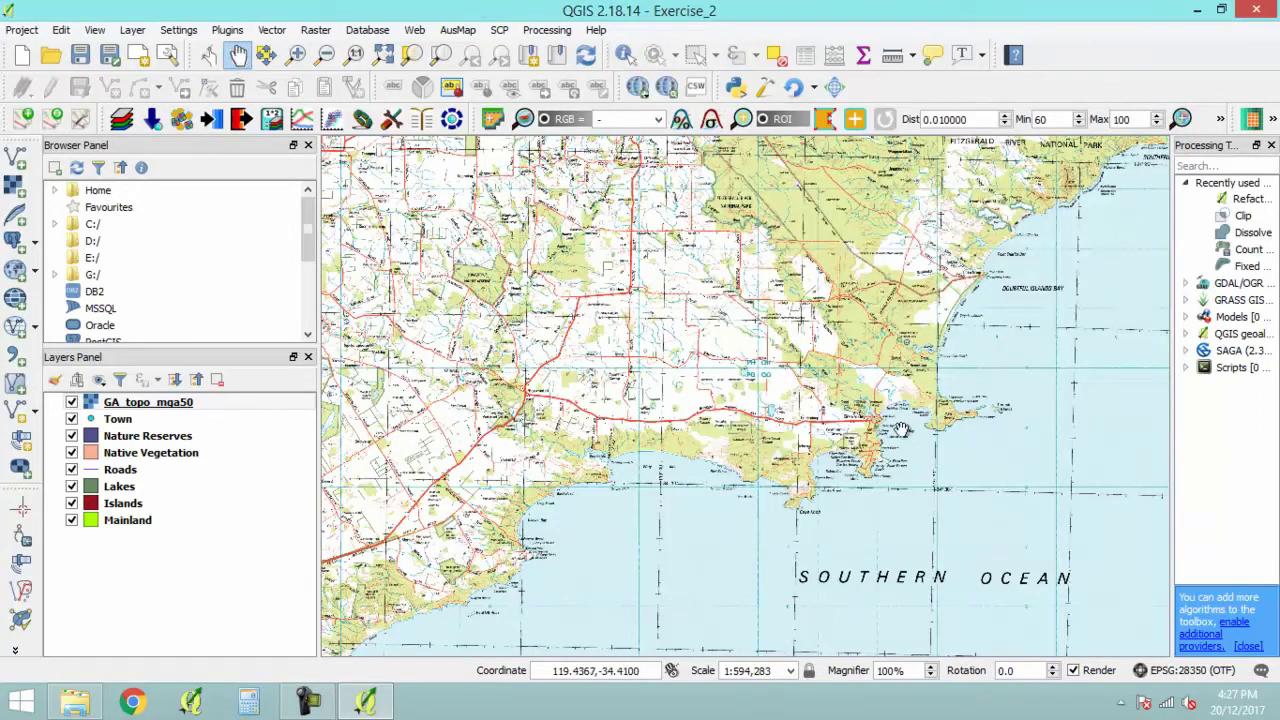
{"action": "right_click", "coordinate": [176, 400]}
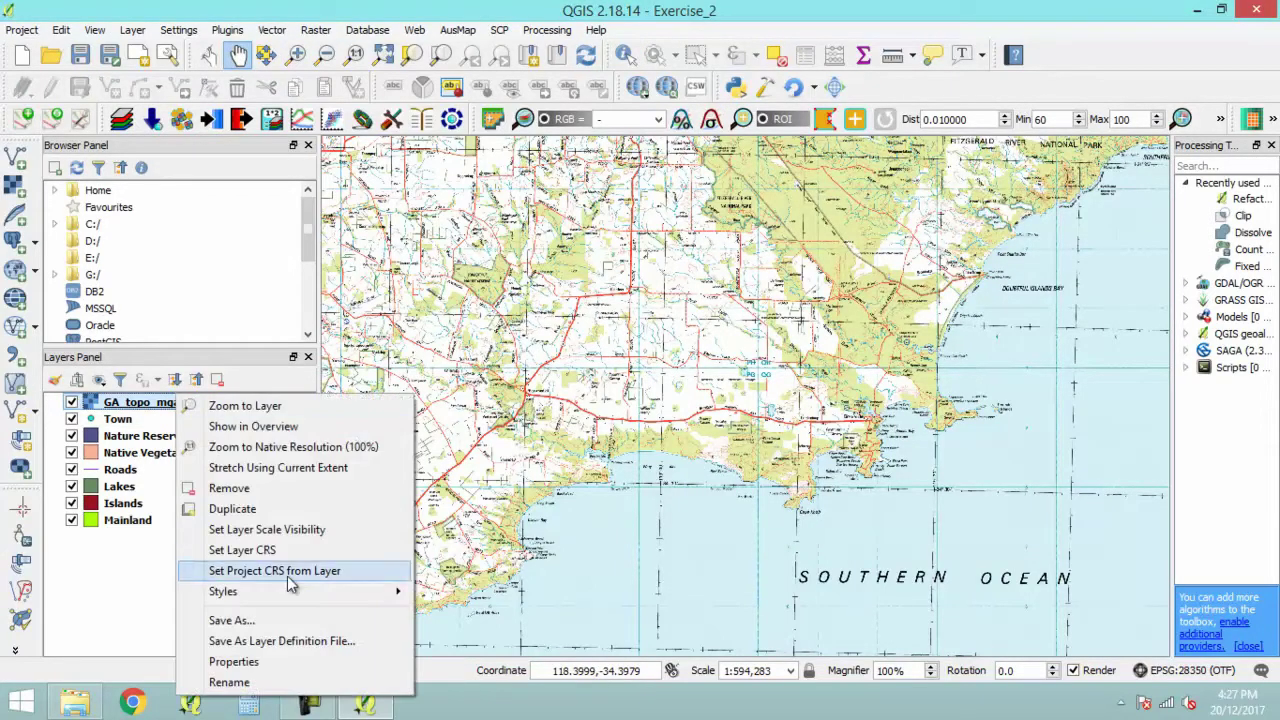
{"action": "left_click", "coordinate": [283, 660]}
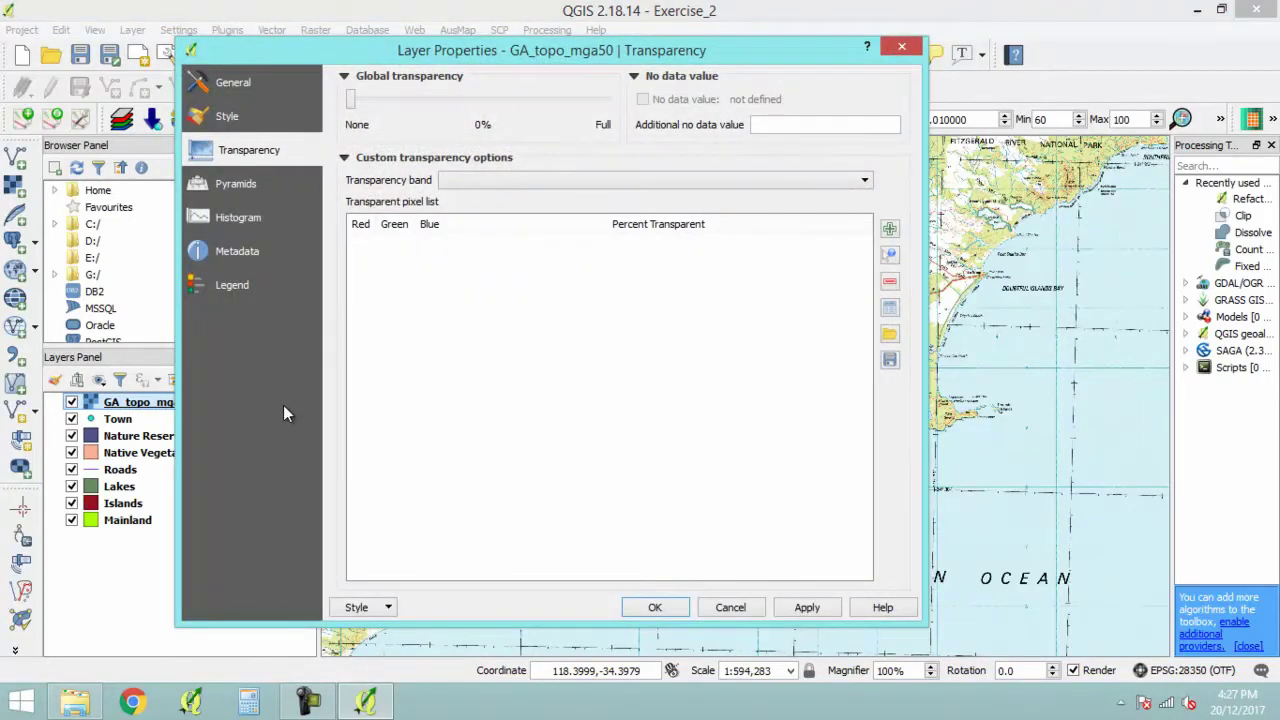
{"action": "left_click", "coordinate": [250, 88]}
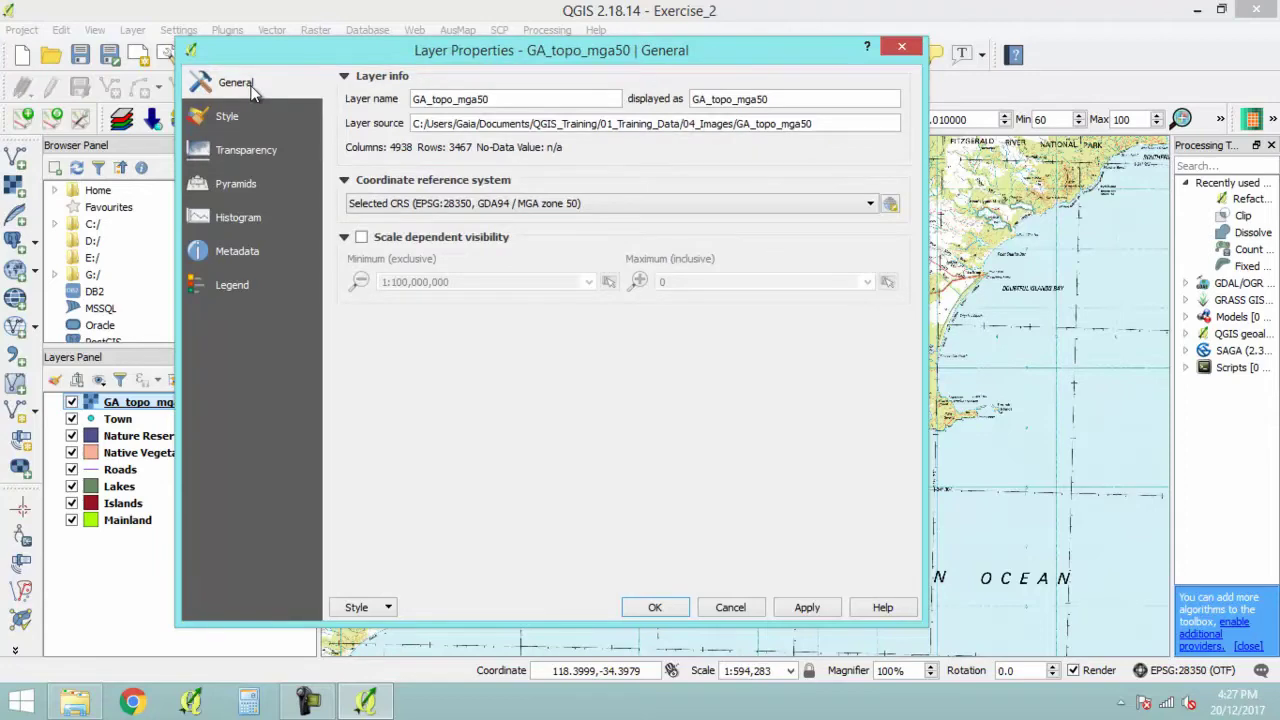
{"action": "left_click", "coordinate": [247, 118]}
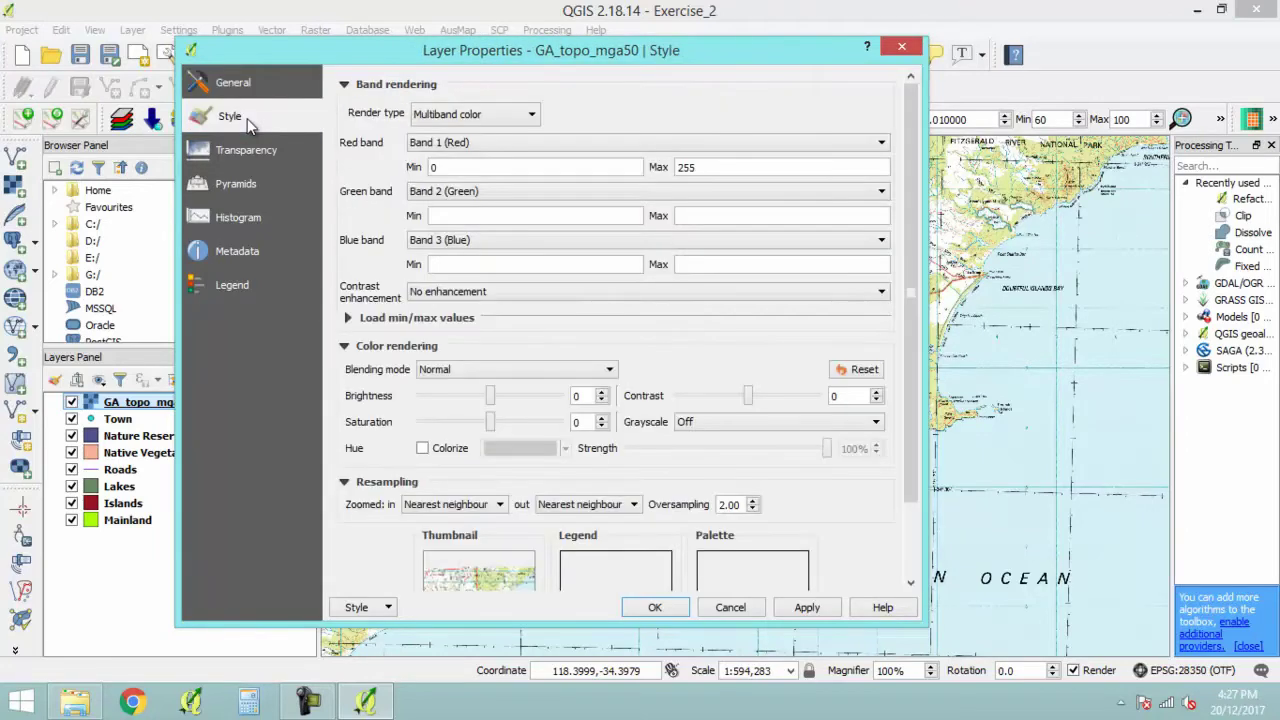
{"action": "left_click", "coordinate": [247, 146]}
{"action": "left_click", "coordinate": [257, 190]}
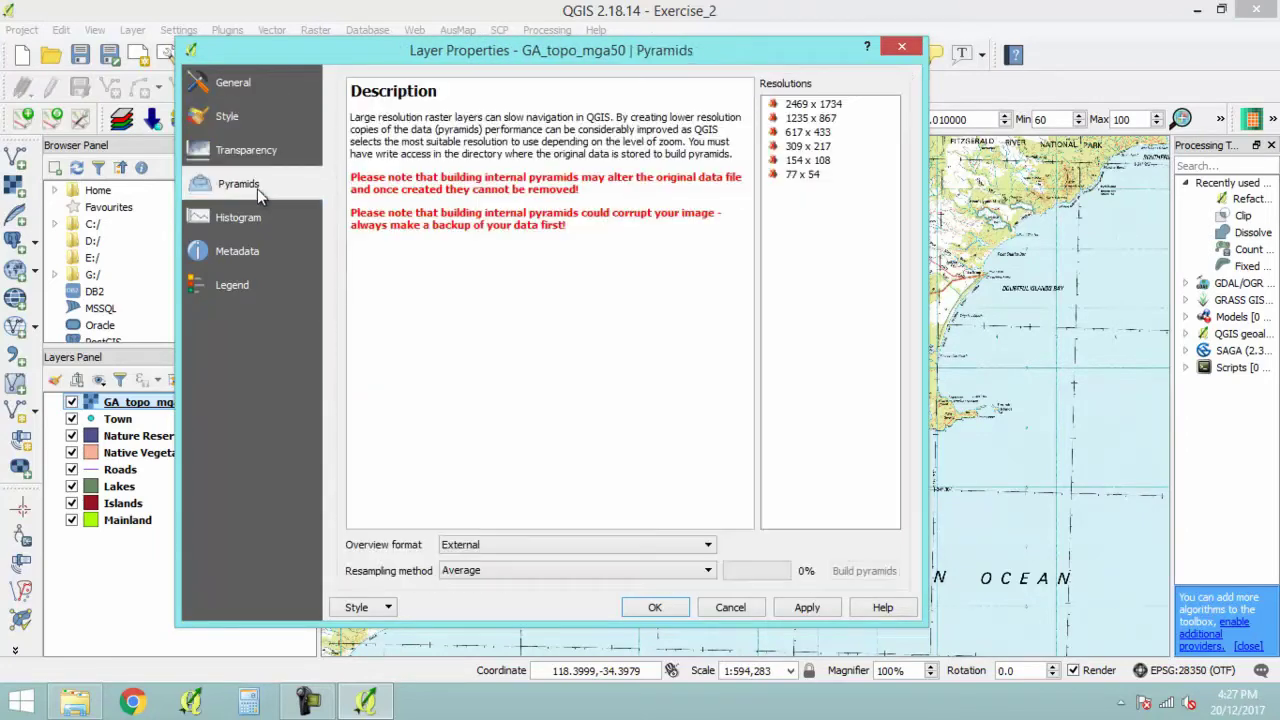
{"action": "left_click", "coordinate": [262, 214]}
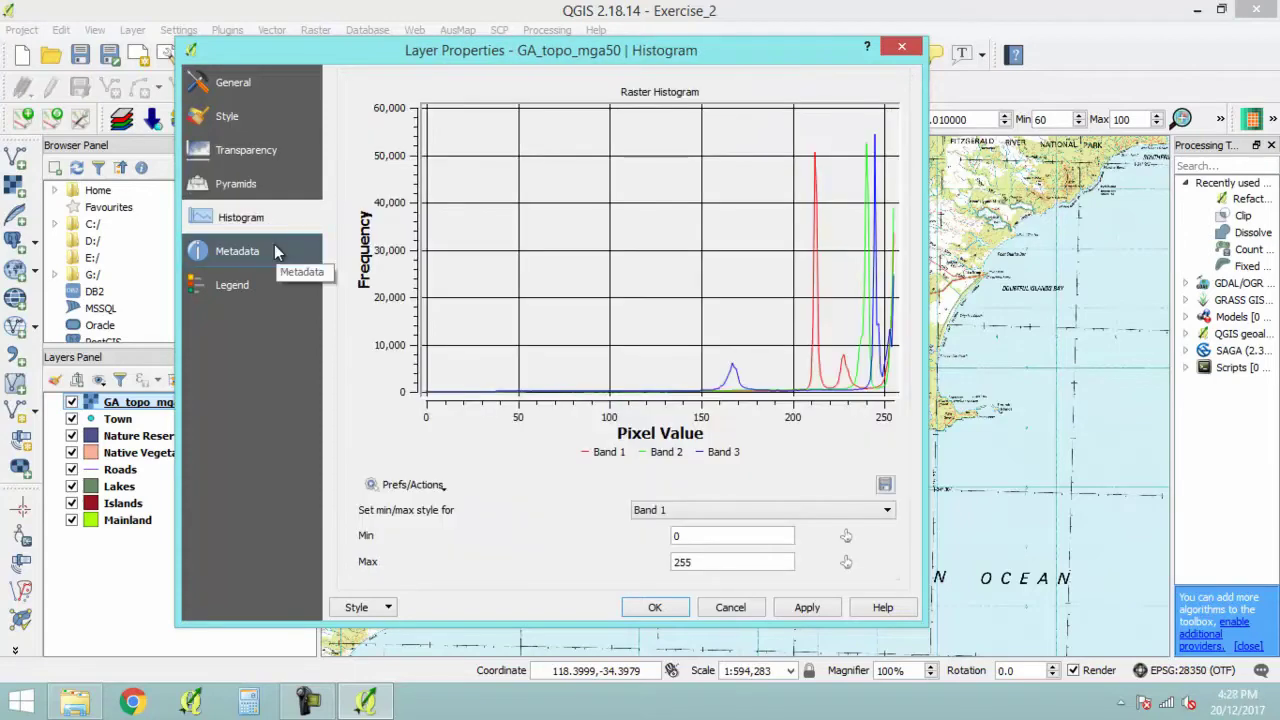
{"action": "left_click", "coordinate": [275, 250]}
{"action": "left_click", "coordinate": [270, 287]}
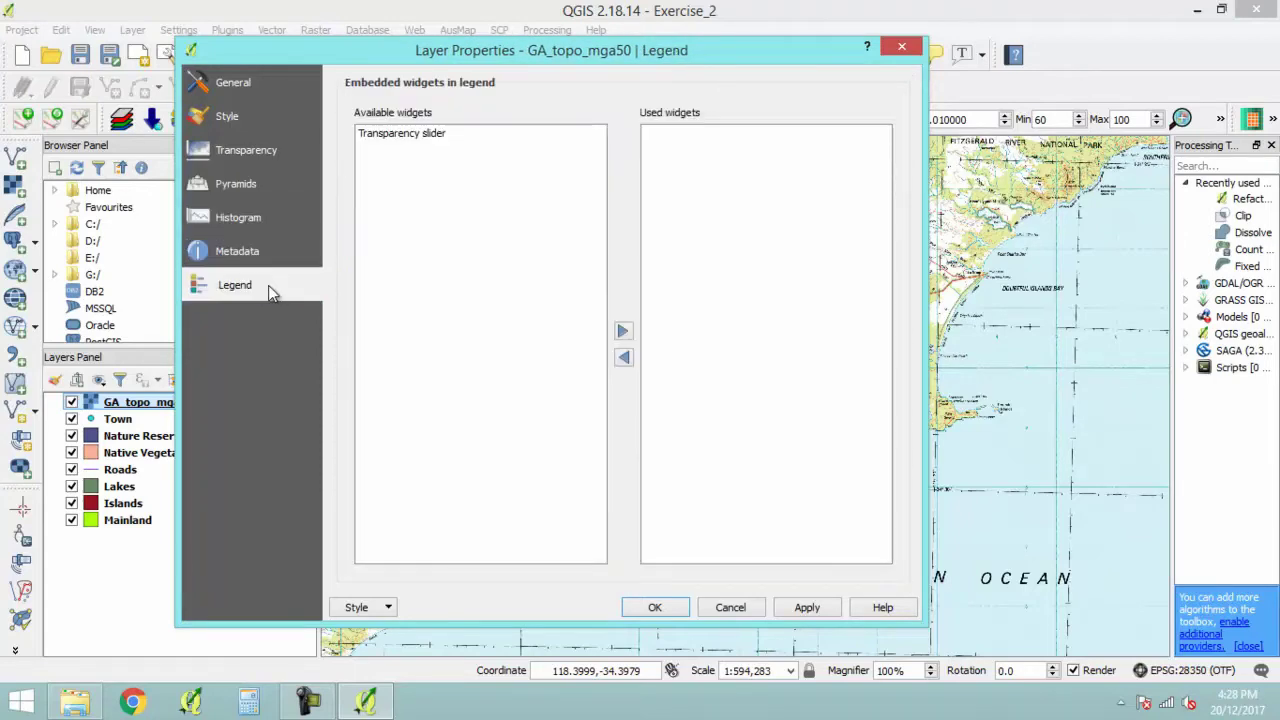
{"action": "left_click", "coordinate": [258, 84]}
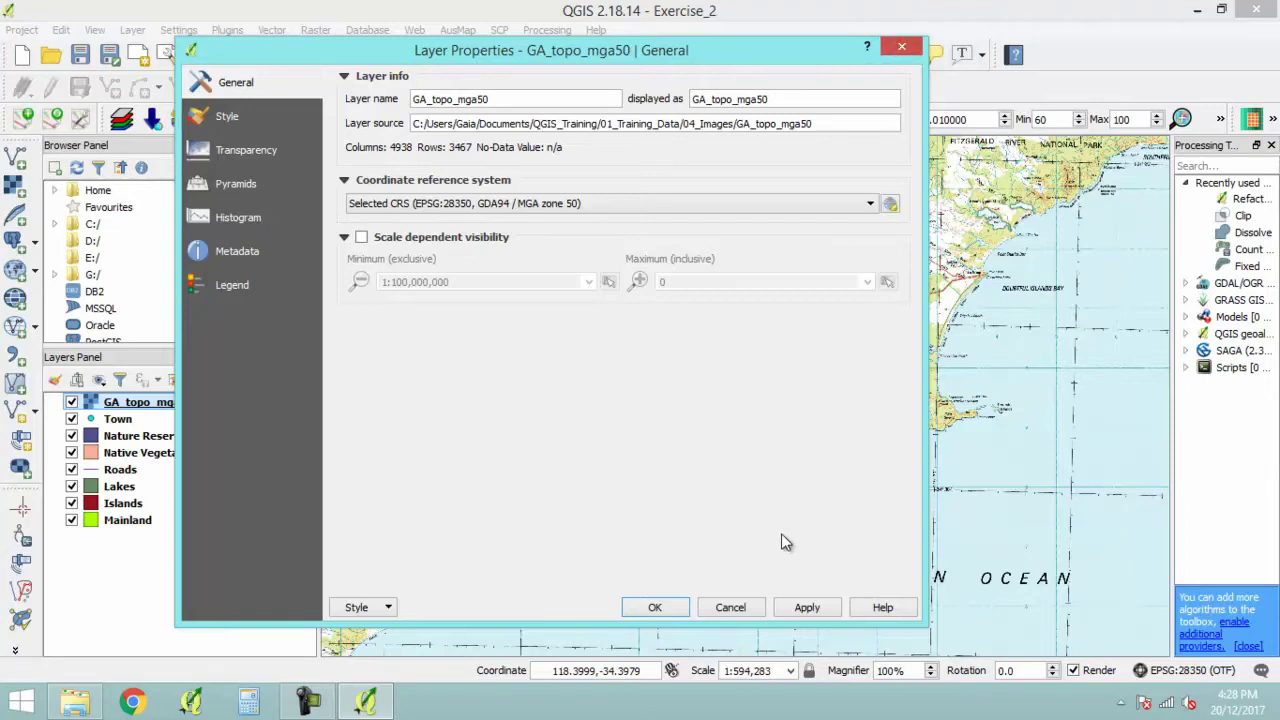
{"action": "left_click", "coordinate": [730, 607]}
{"action": "key", "text": "super+c"}
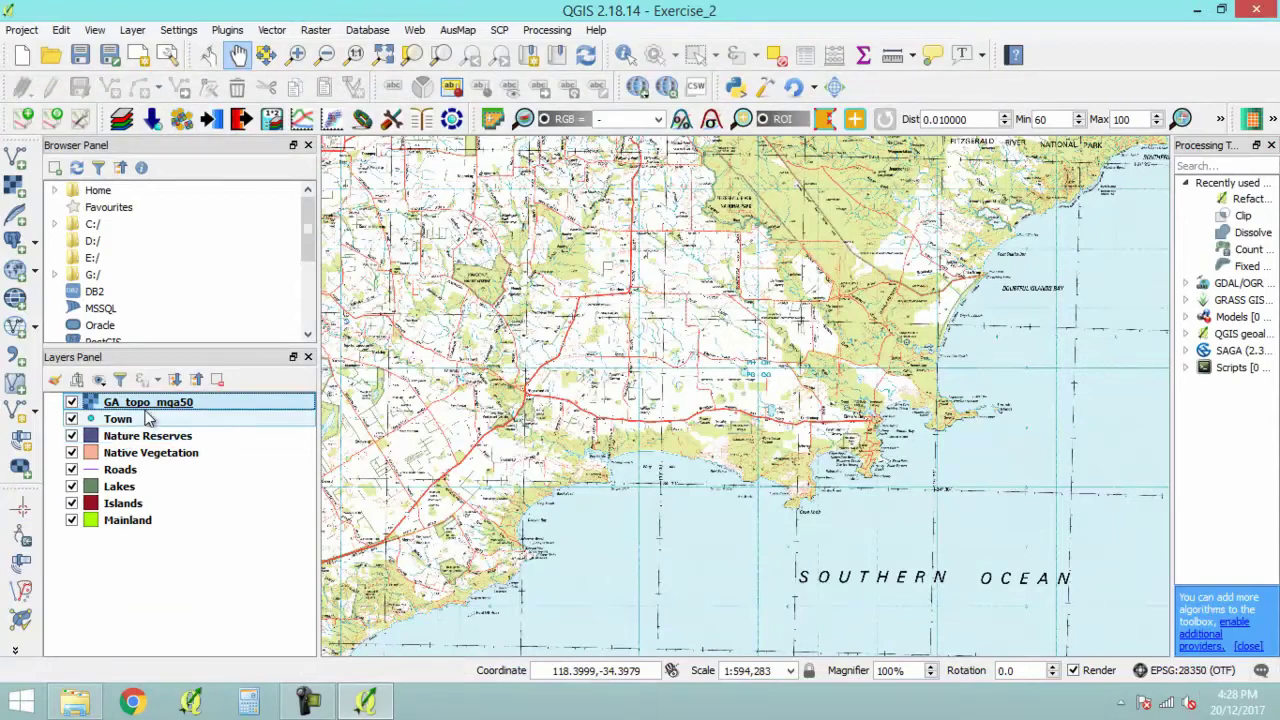
Remove the GA_topo_mga50 raster layer and confirm the removal
{"action": "right_click", "coordinate": [156, 410]}
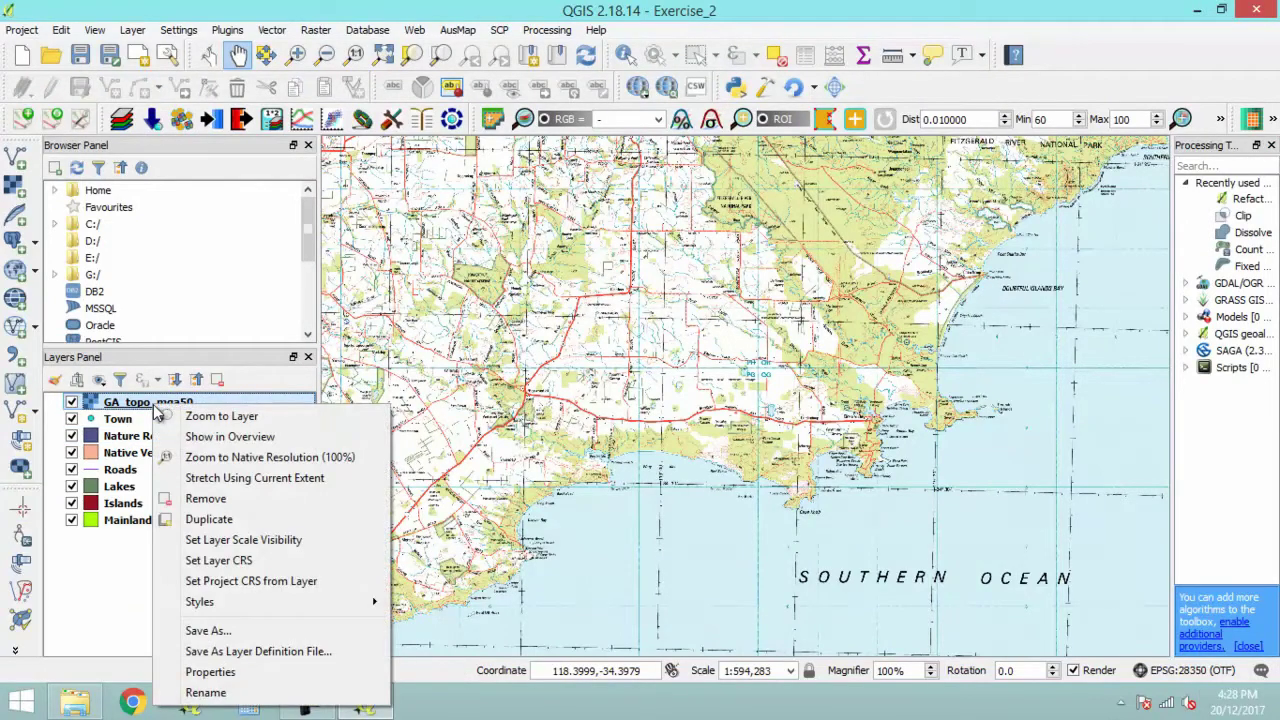
{"action": "left_click", "coordinate": [228, 498]}
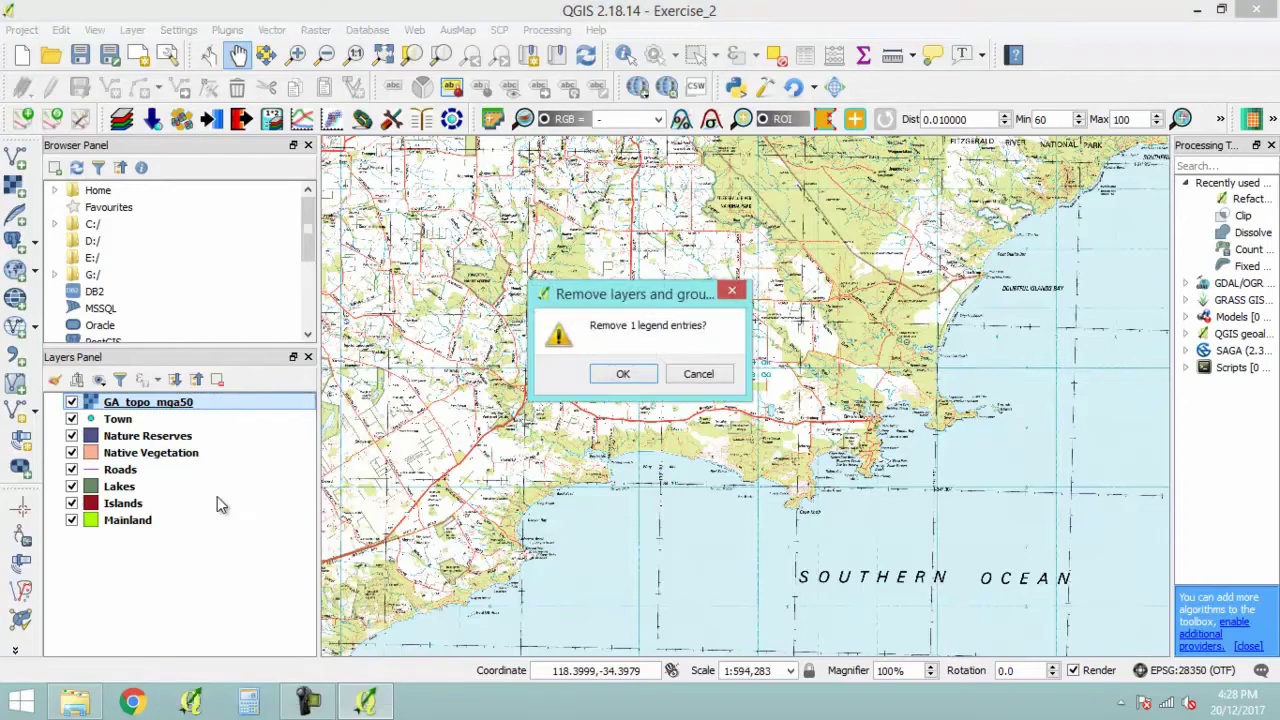
{"action": "left_click", "coordinate": [622, 374]}
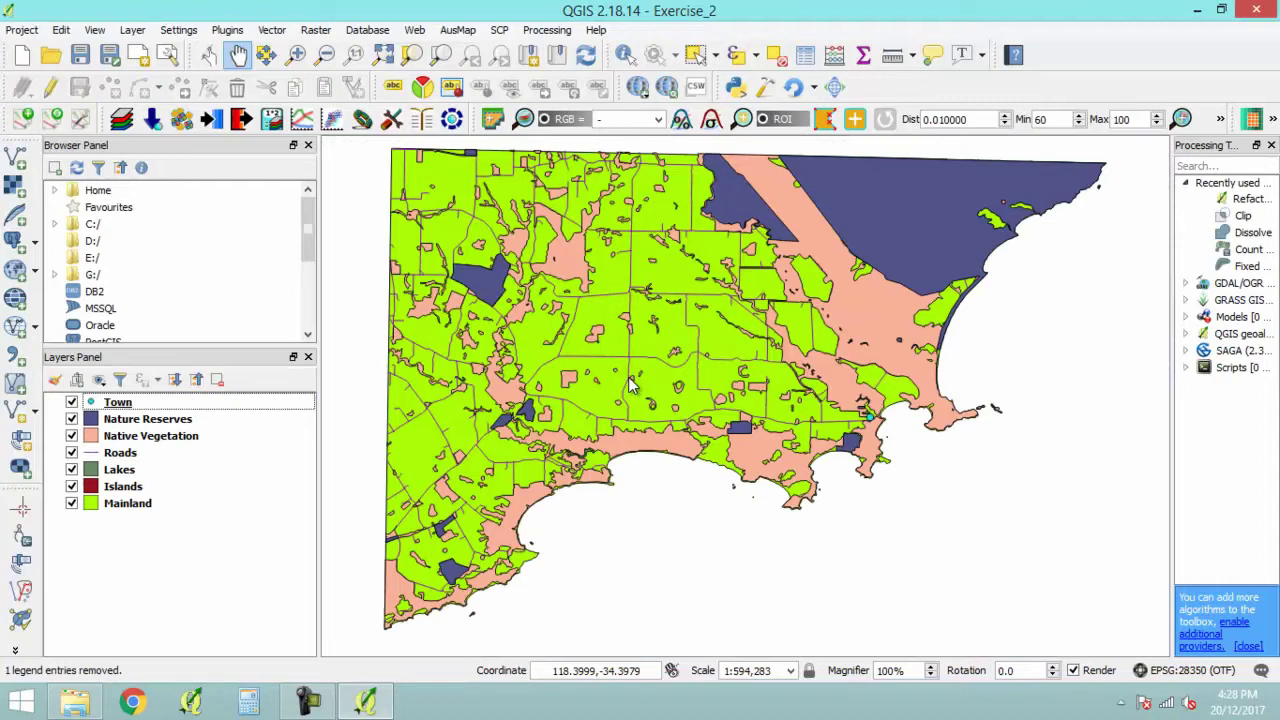
Open the Nature Reserves attribute table, then move it left and enlarge the window
{"action": "left_click", "coordinate": [146, 419]}
{"action": "right_click", "coordinate": [146, 420]}
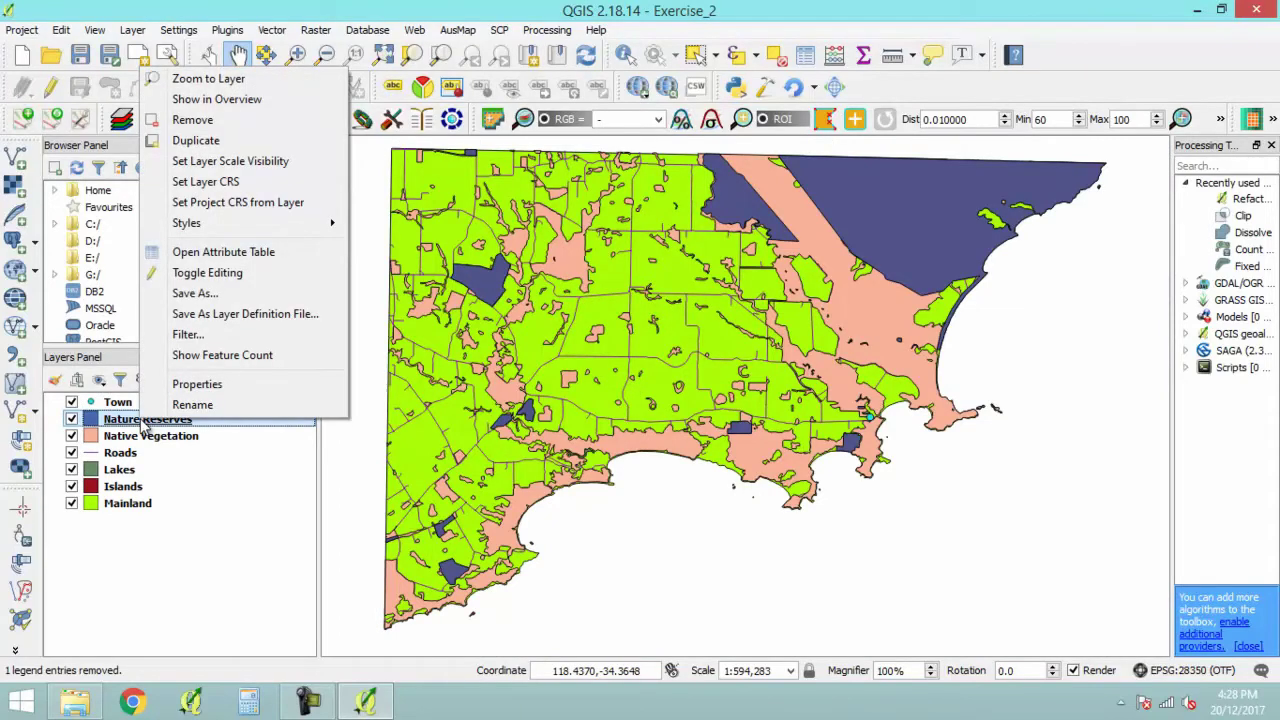
{"action": "left_click", "coordinate": [279, 256]}
{"action": "left_click_drag", "start_coordinate": [1010, 52], "coordinate": [385, 80]}
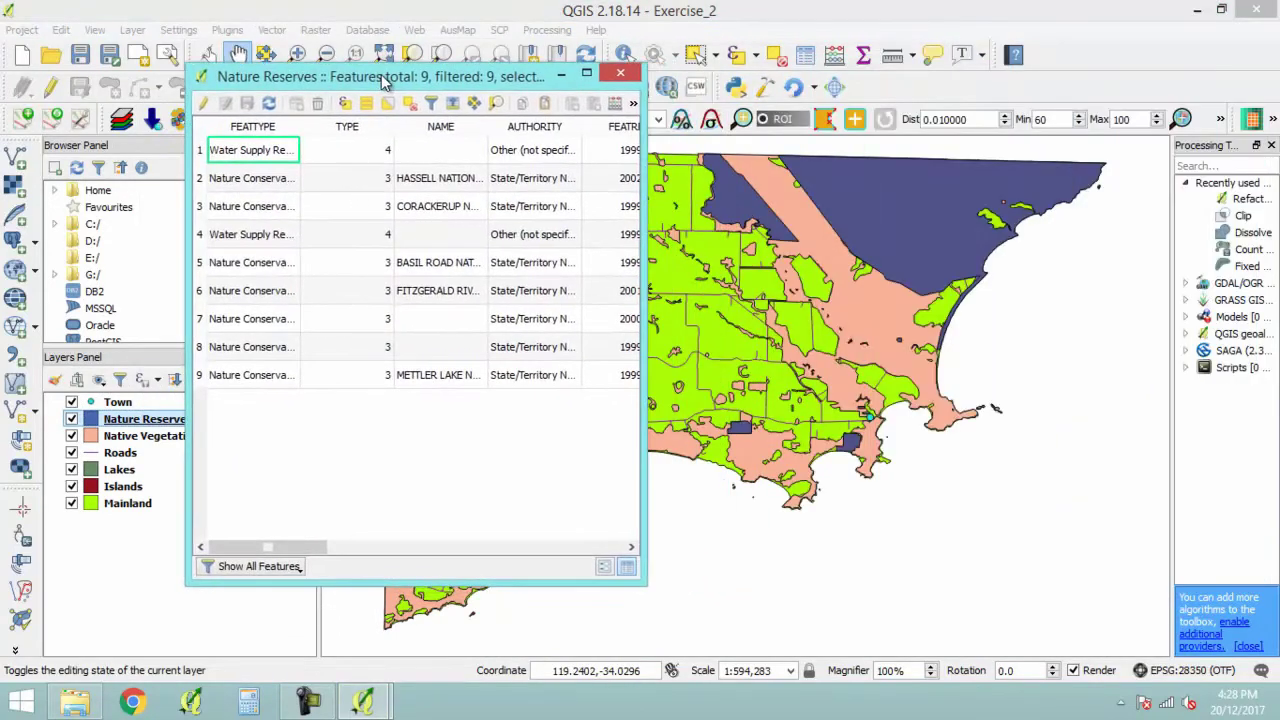
{"action": "left_click_drag", "start_coordinate": [647, 221], "coordinate": [1210, 221]}
{"action": "left_click_drag", "start_coordinate": [877, 68], "coordinate": [877, 148]}
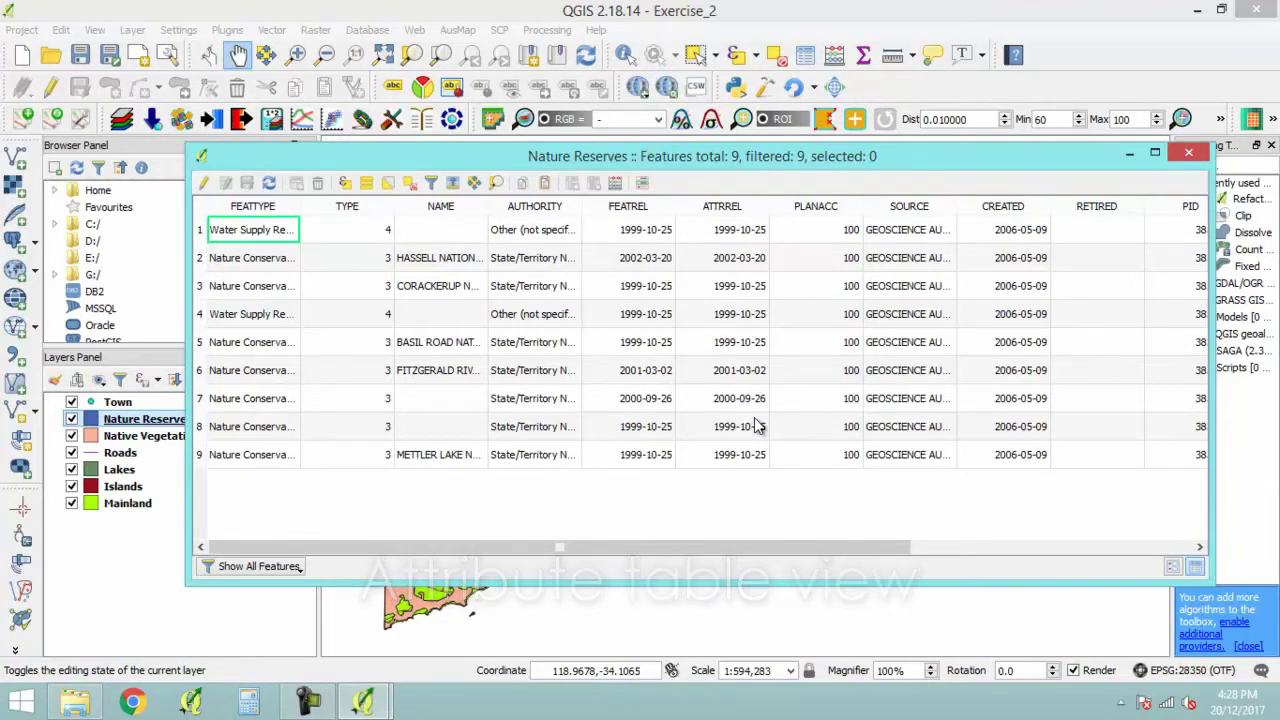
Select only the Fitzgerald River reserve row, using Invert selection and reselecting it
{"action": "left_click", "coordinate": [199, 370]}
{"action": "left_click_drag", "start_coordinate": [690, 159], "coordinate": [398, 68]}
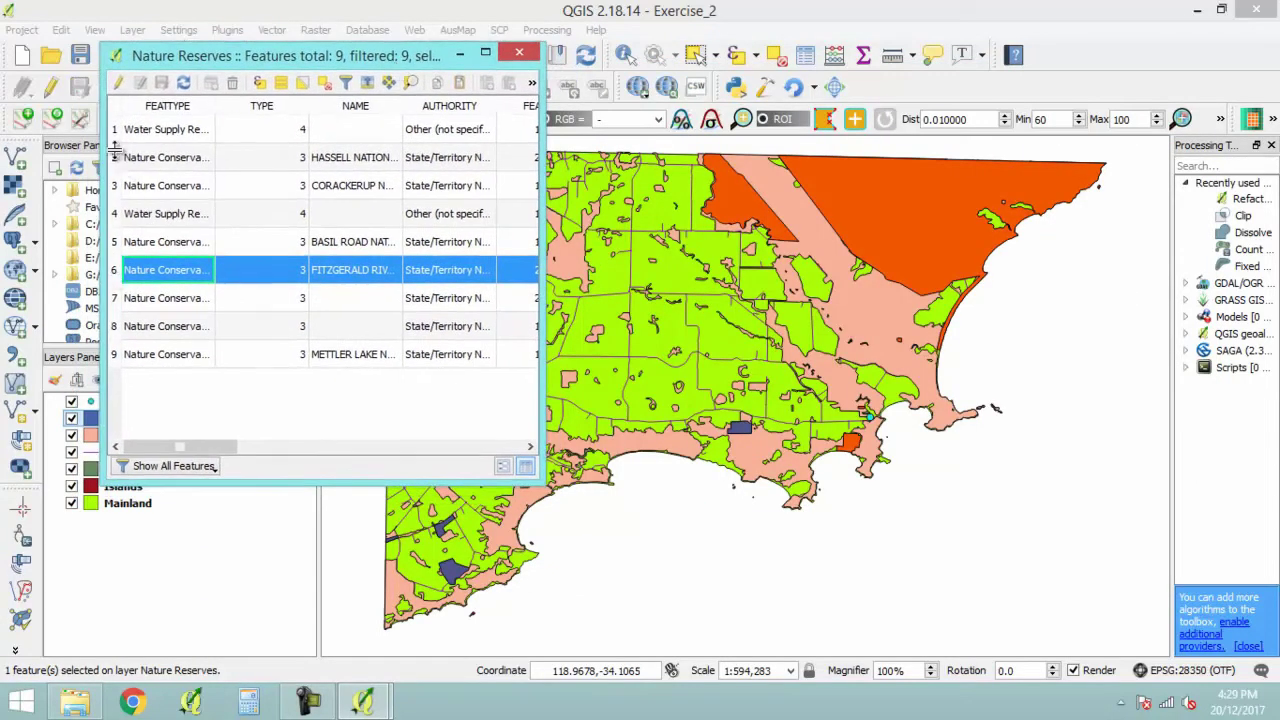
{"action": "left_click", "coordinate": [322, 86]}
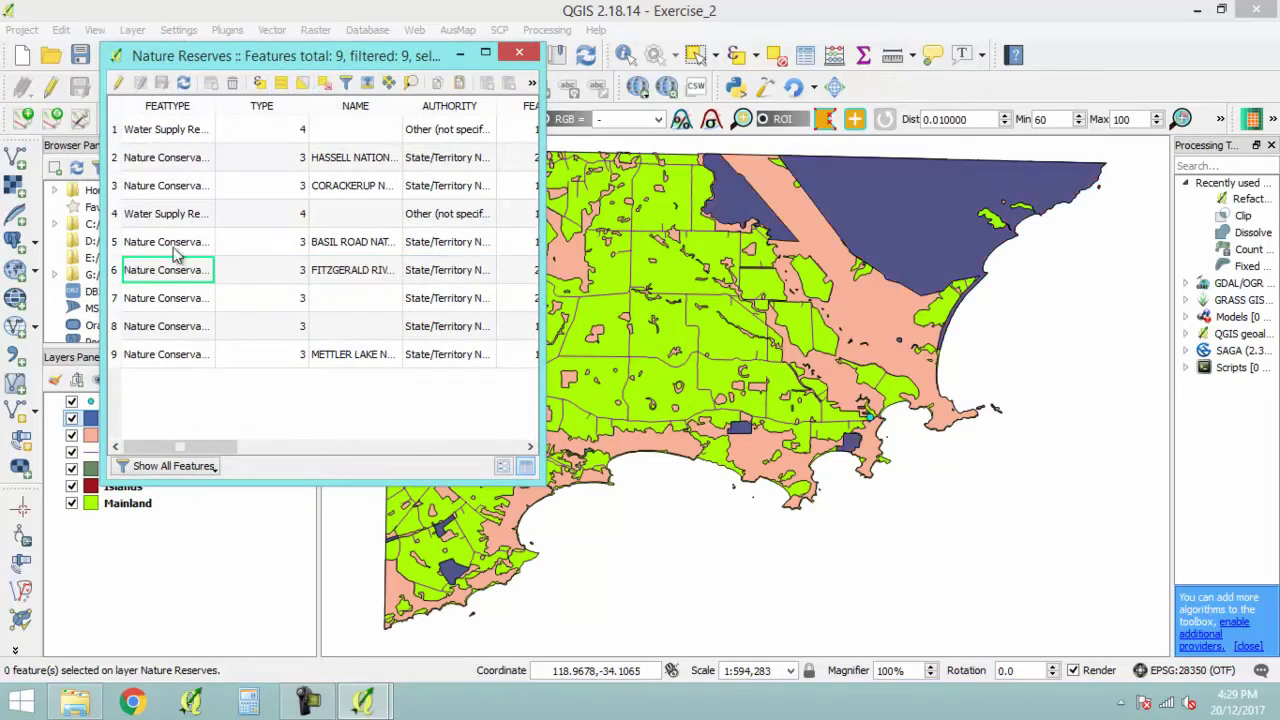
{"action": "left_click", "coordinate": [115, 272]}
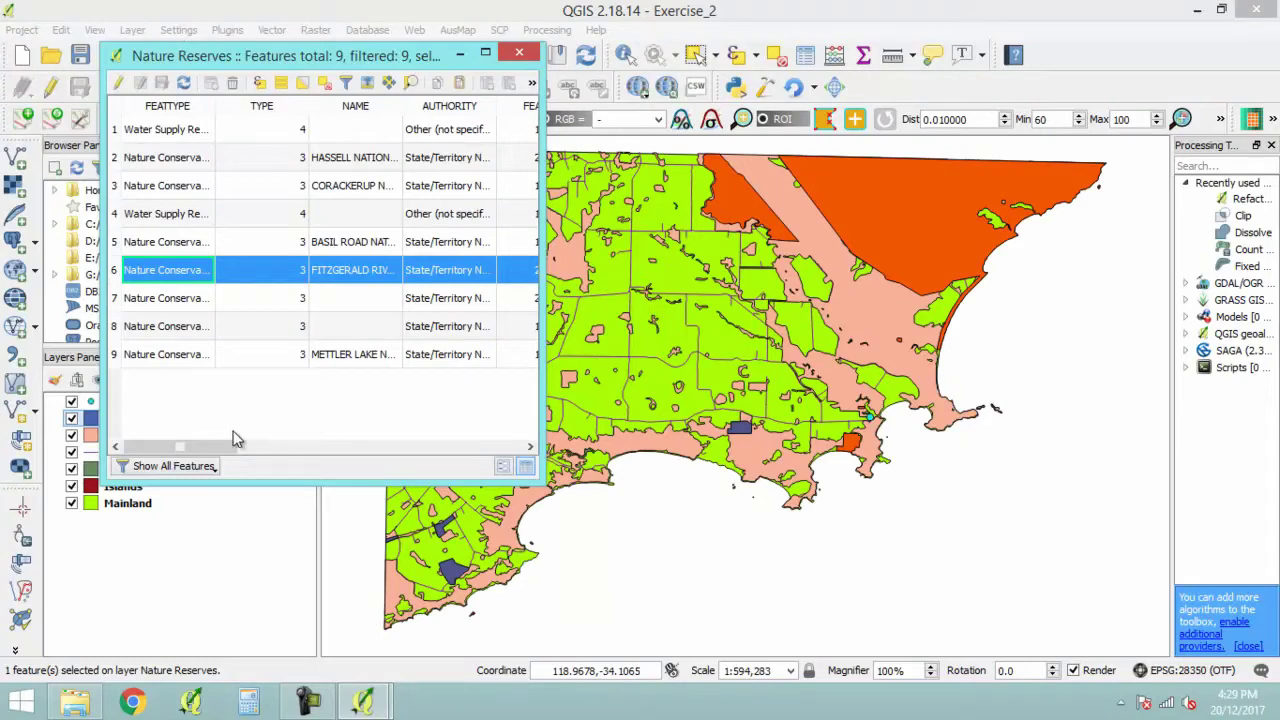
Sort the reserves by NAME, widen the NAME column, and switch to form view
{"action": "left_click_drag", "start_coordinate": [228, 447], "coordinate": [178, 449]}
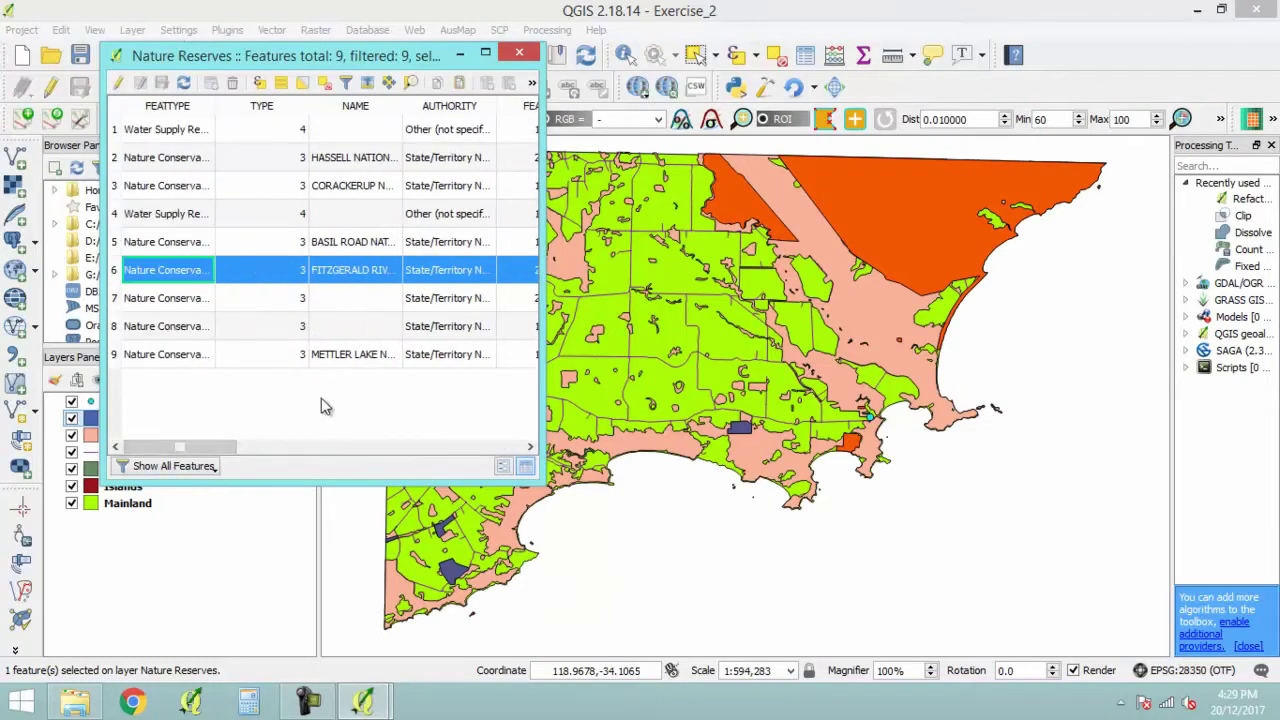
{"action": "left_click", "coordinate": [372, 108]}
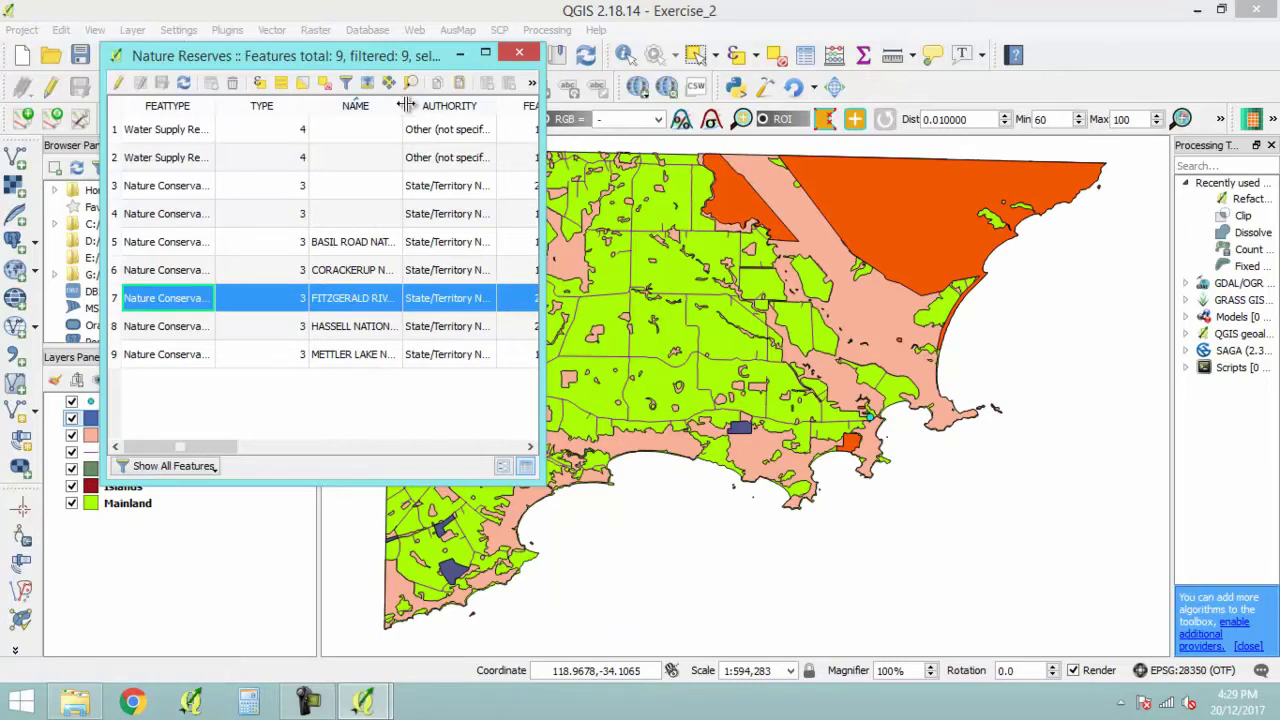
{"action": "left_click_drag", "start_coordinate": [405, 105], "coordinate": [489, 107]}
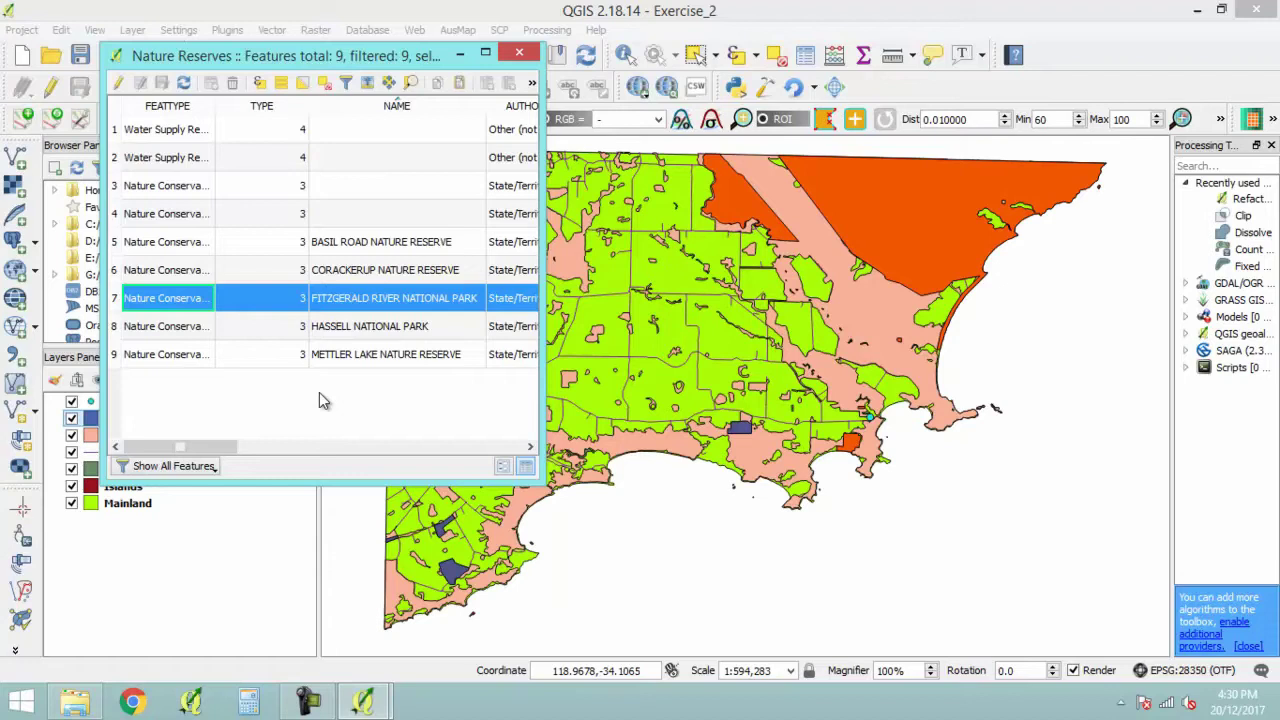
{"action": "left_click", "coordinate": [503, 467]}
Widen the form, preview the list by NAME, and show Fitzgerald River National Park's attributes
{"action": "left_click_drag", "start_coordinate": [543, 485], "coordinate": [700, 496]}
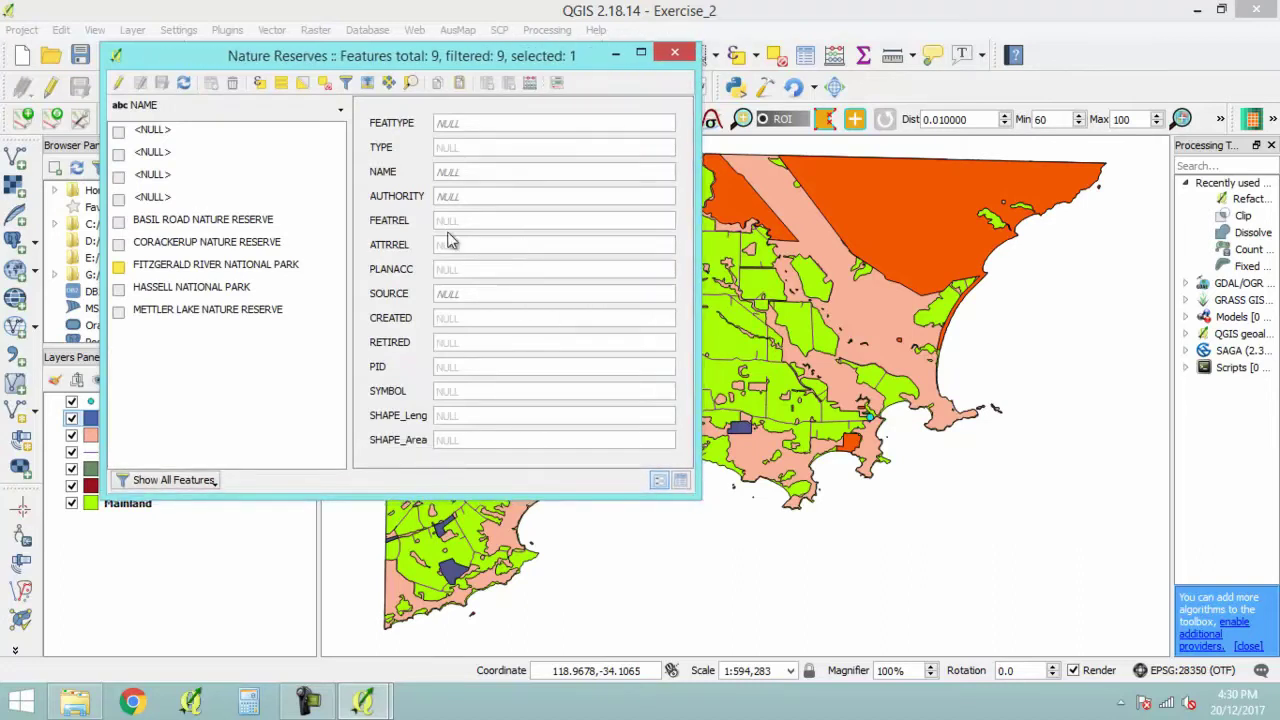
{"action": "left_click", "coordinate": [337, 113]}
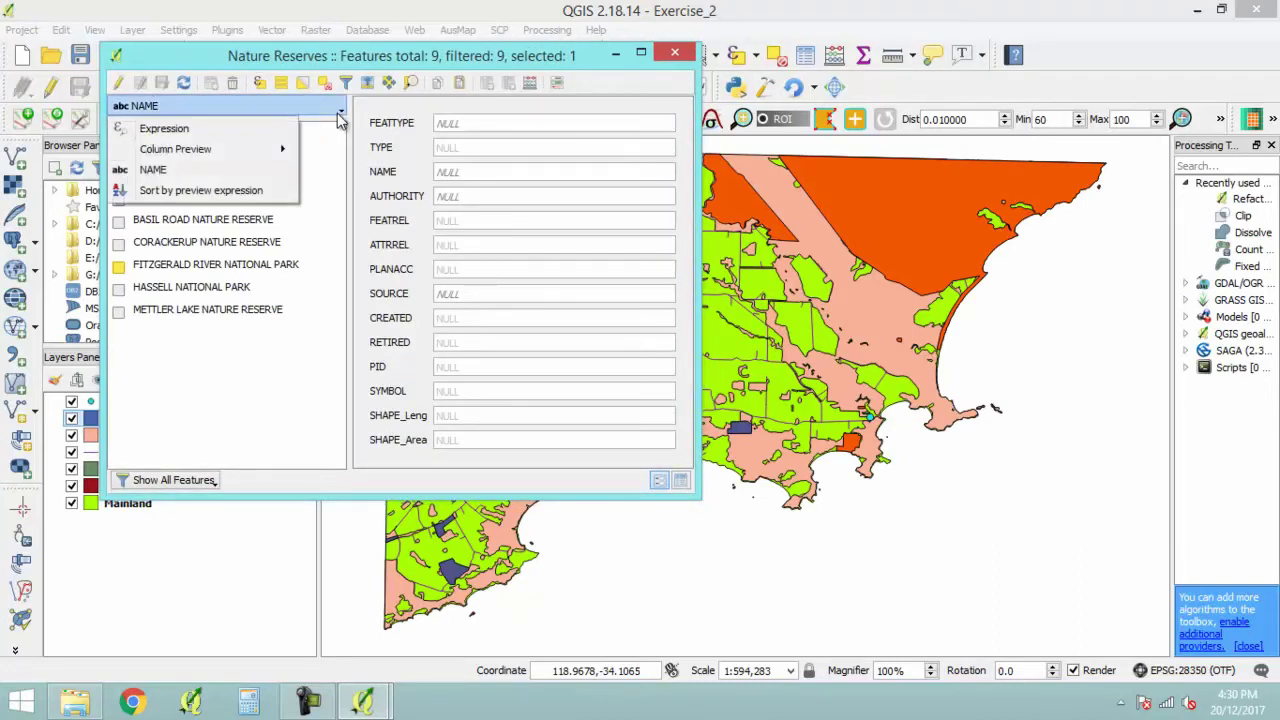
{"action": "mouse_move", "coordinate": [230, 152]}
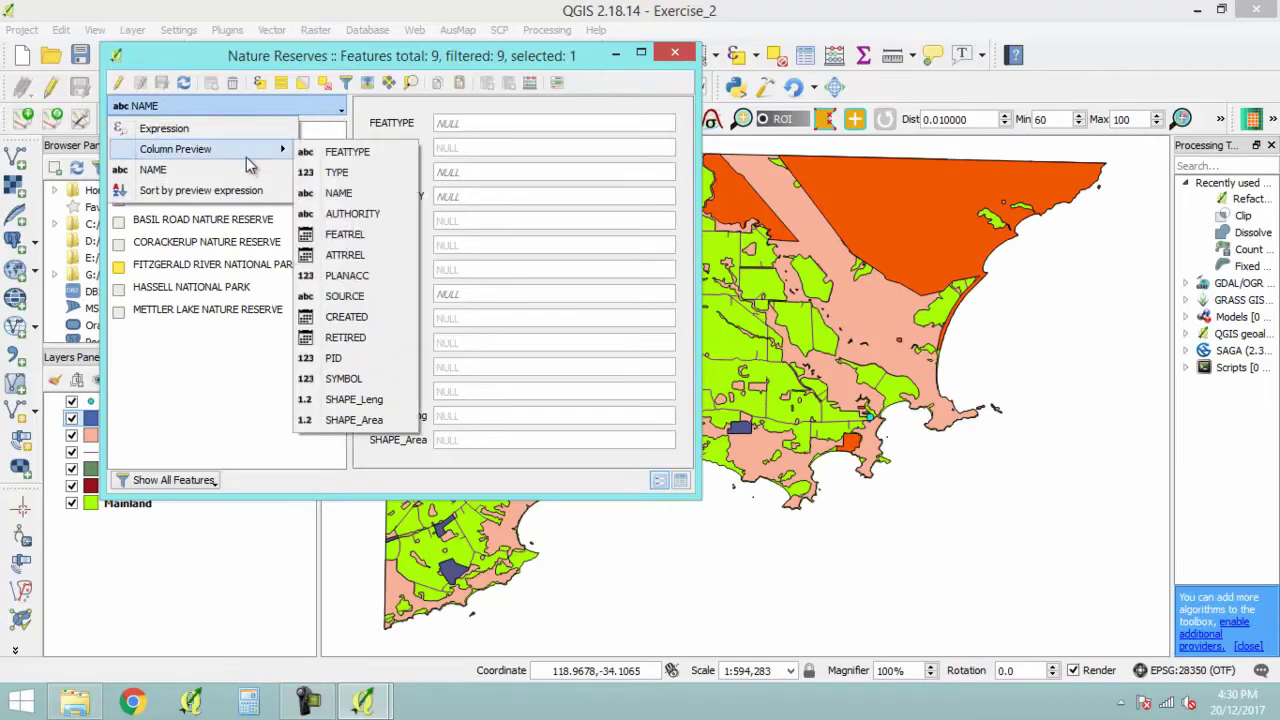
{"action": "left_click", "coordinate": [335, 193]}
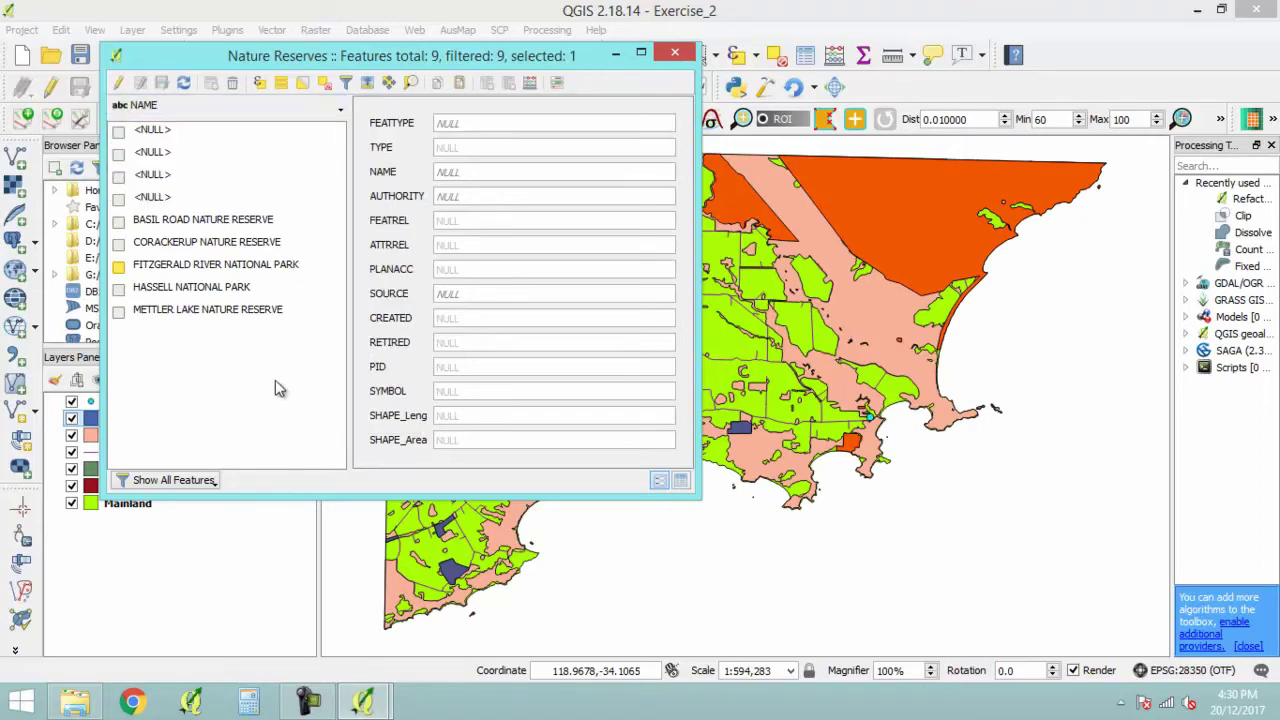
{"action": "left_click", "coordinate": [150, 266]}
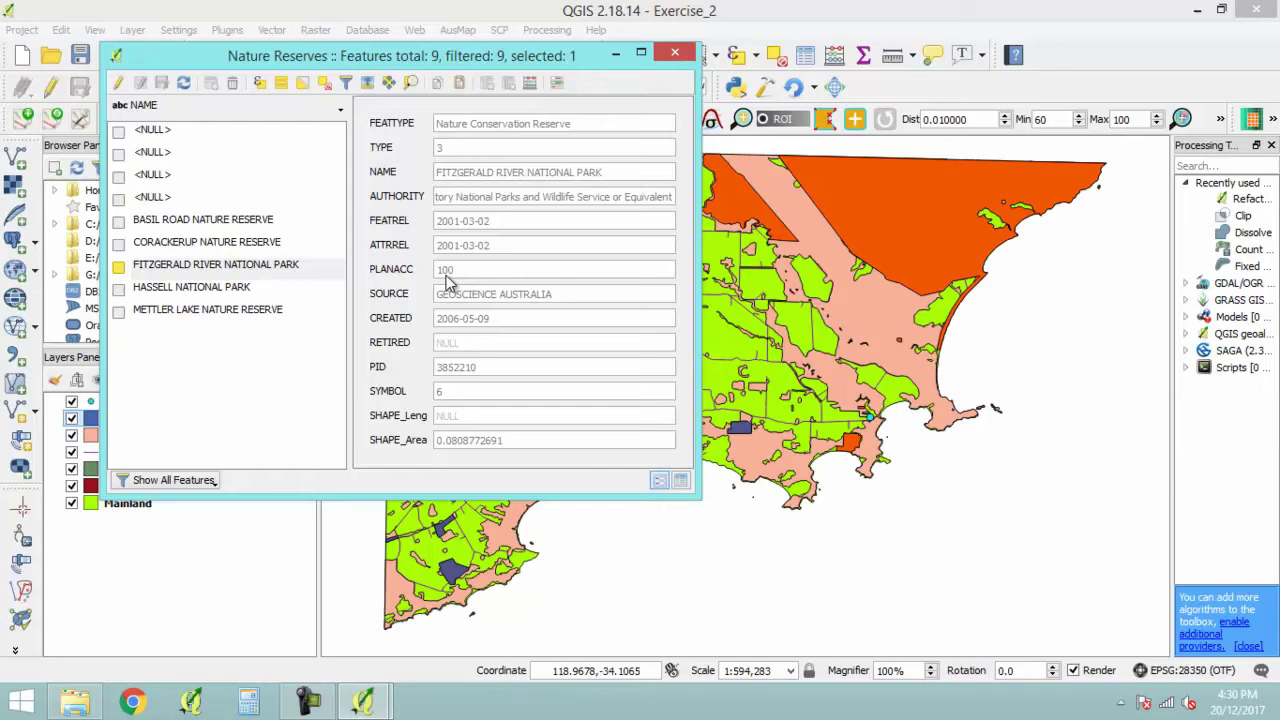
Set the feature list Column Preview to FEATREL and reselect Fitzgerald River National Park
{"action": "left_click", "coordinate": [168, 99]}
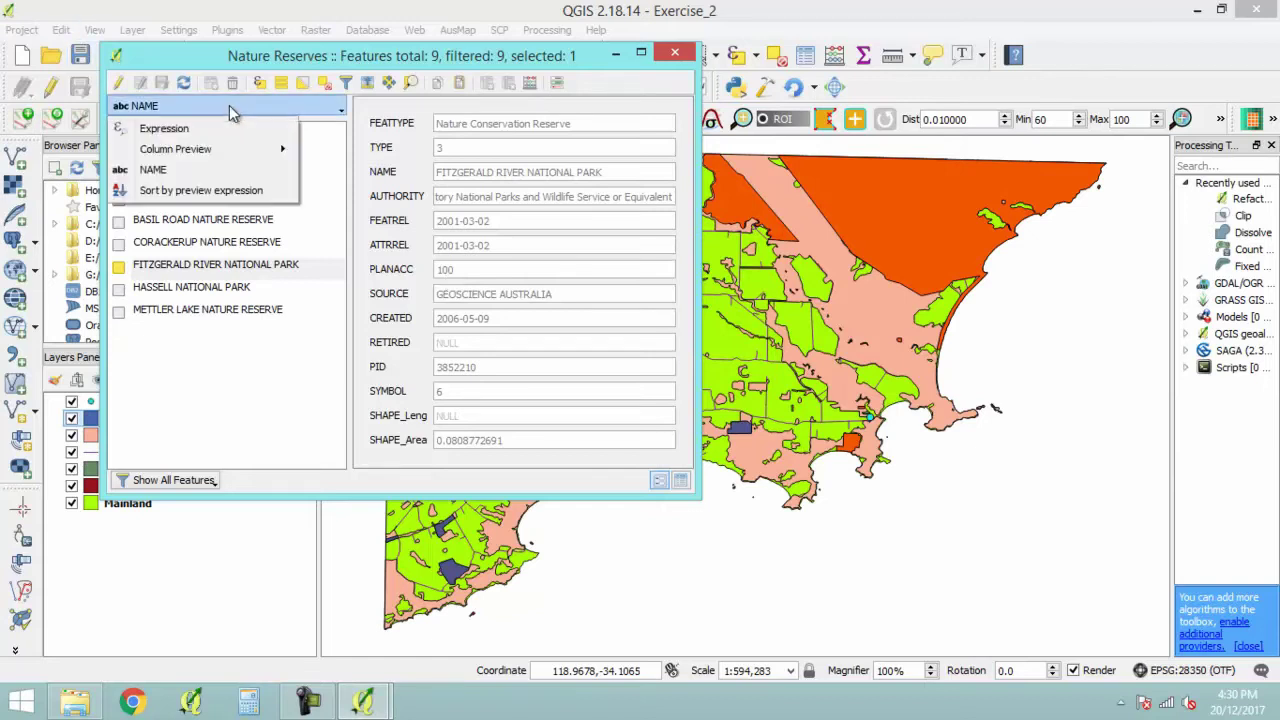
{"action": "mouse_move", "coordinate": [243, 150]}
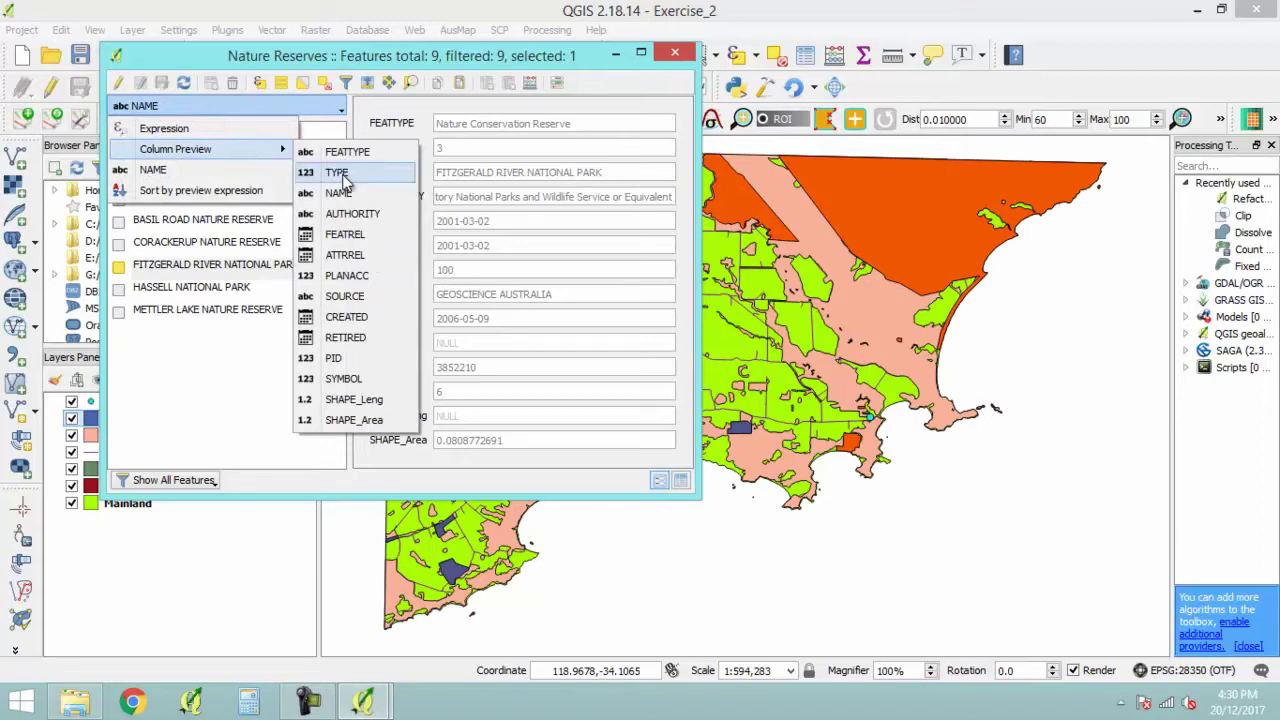
{"action": "left_click", "coordinate": [372, 234]}
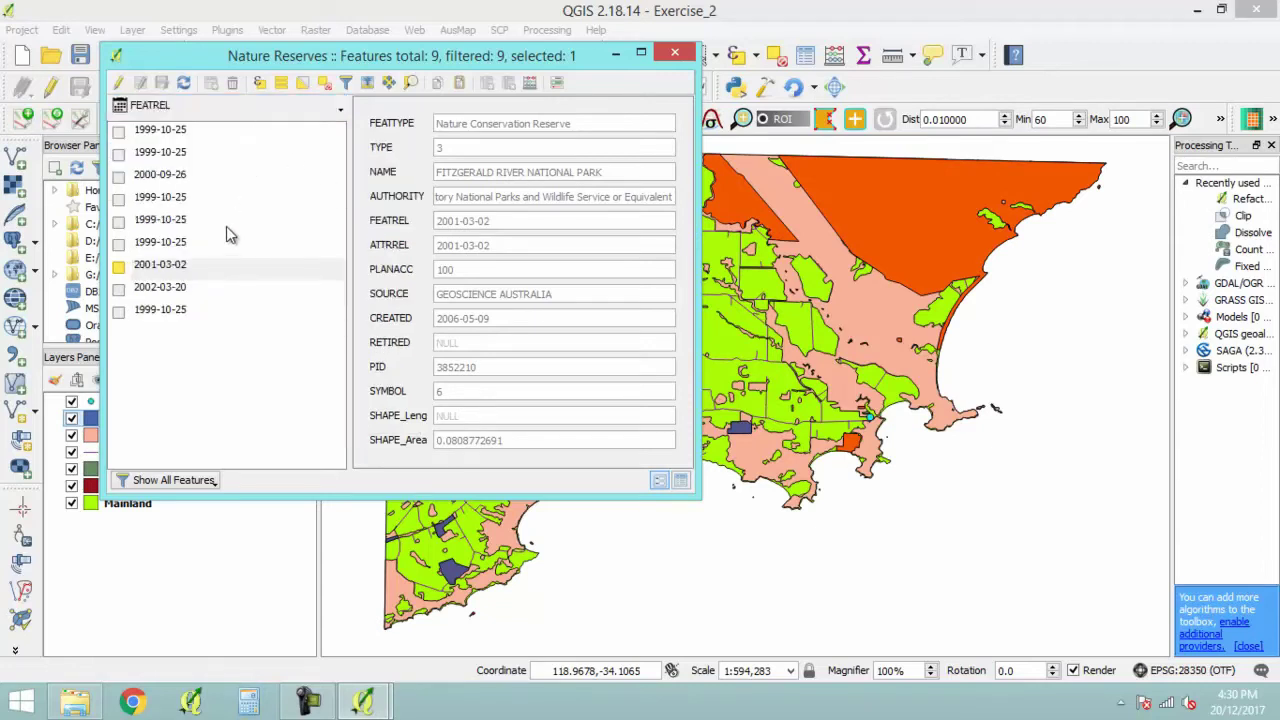
{"action": "left_click", "coordinate": [212, 248]}
{"action": "left_click", "coordinate": [202, 268]}
Close the Nature Reserves attribute table, clear the reserve selection and save the Exercise_2 project
{"action": "left_click", "coordinate": [684, 483]}
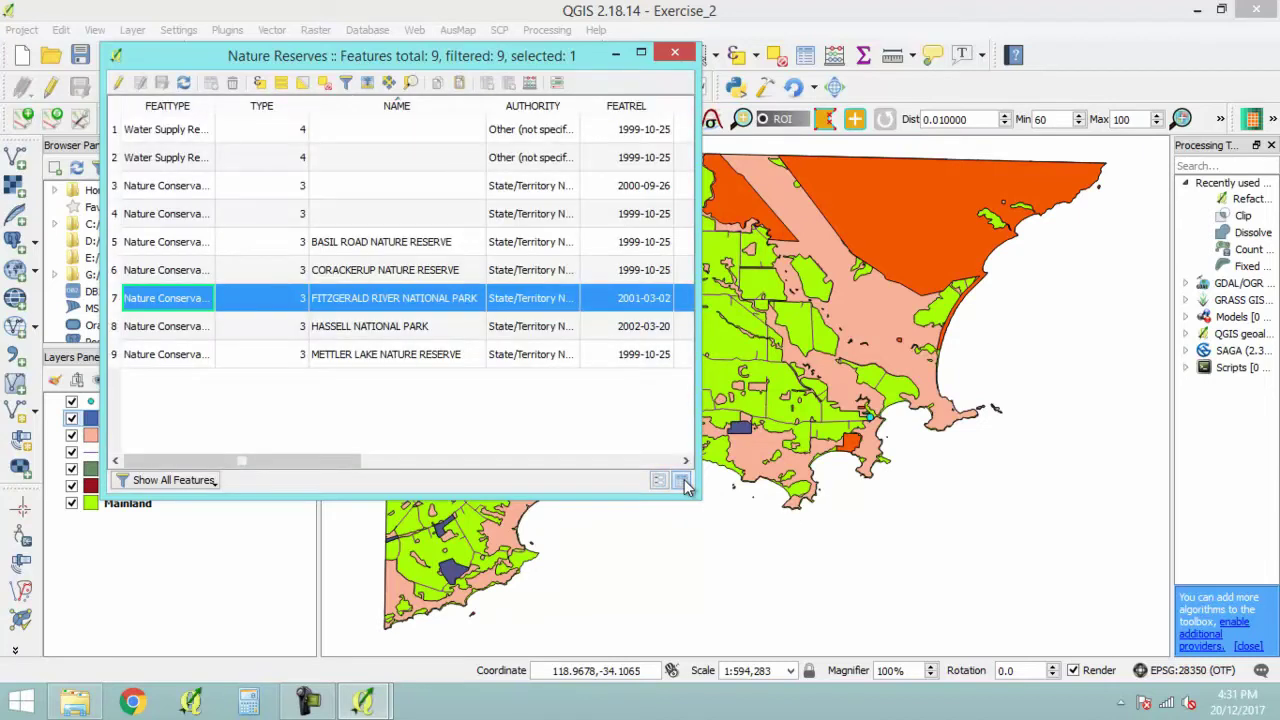
{"action": "left_click", "coordinate": [675, 52]}
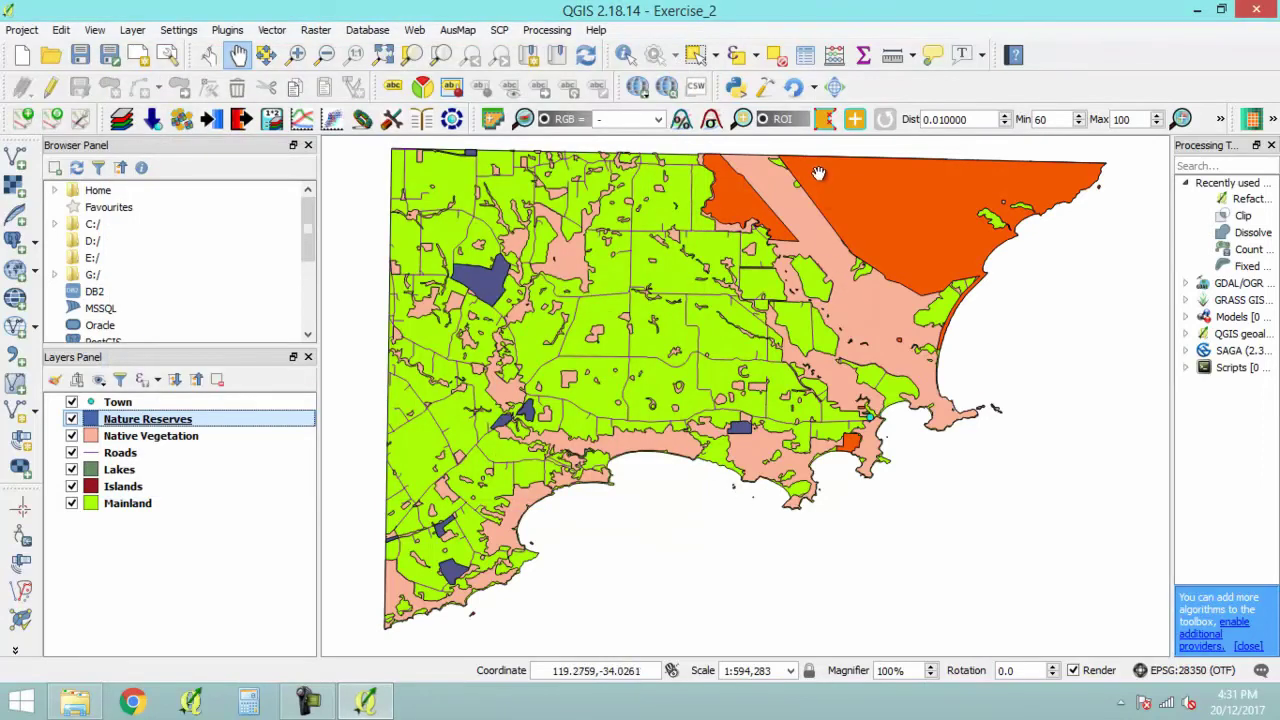
{"action": "left_click", "coordinate": [779, 59]}
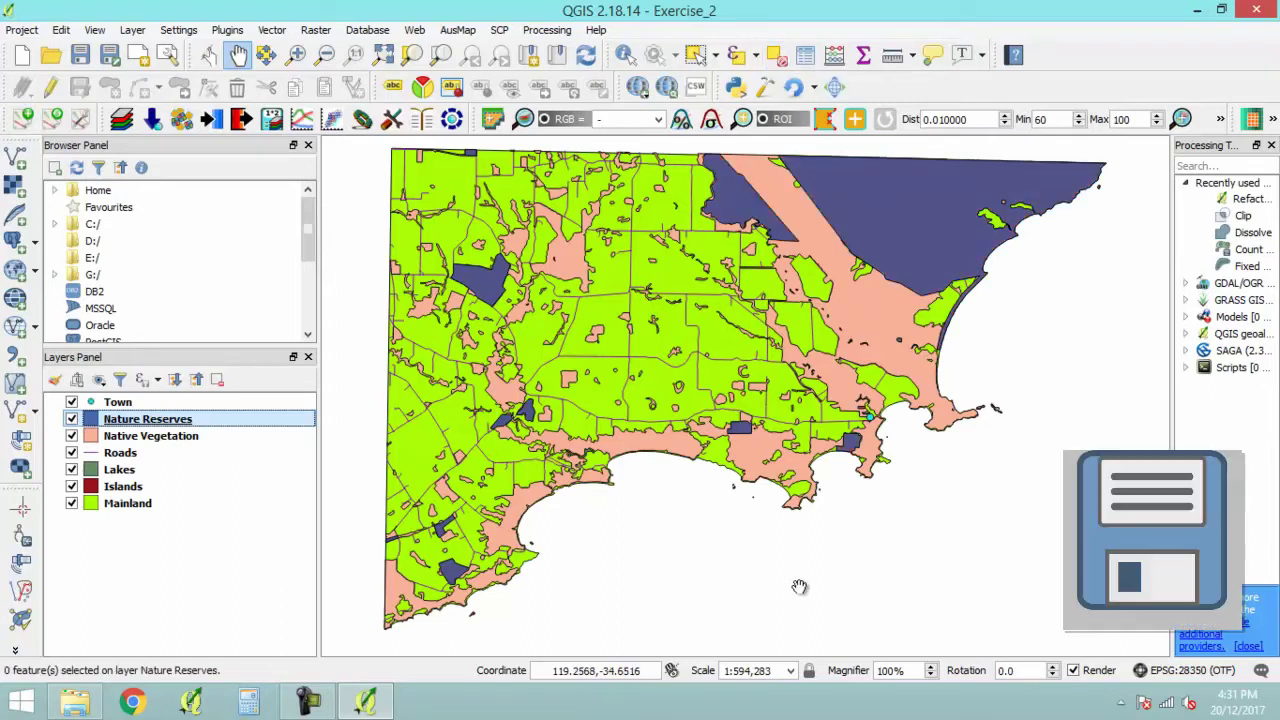
{"action": "left_click", "coordinate": [83, 56]}
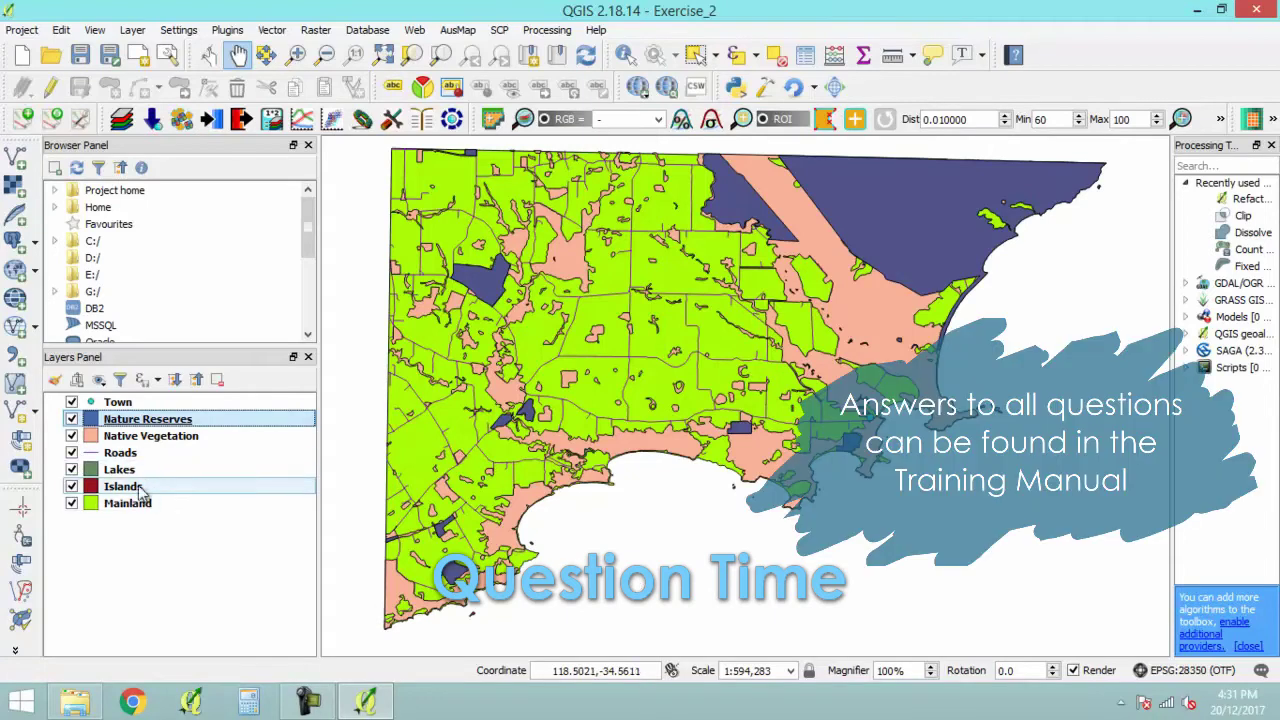
{"action": "left_click", "coordinate": [122, 469]}
{"action": "right_click", "coordinate": [128, 471]}
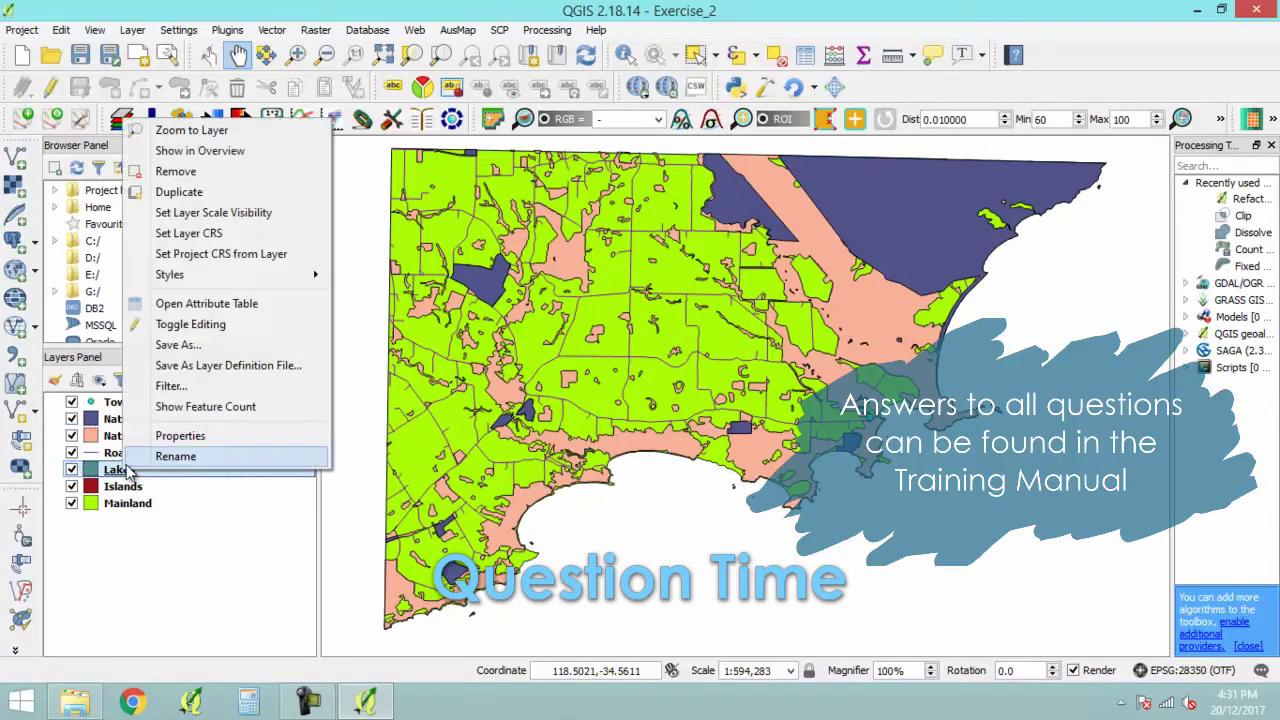
{"action": "left_click", "coordinate": [240, 310]}
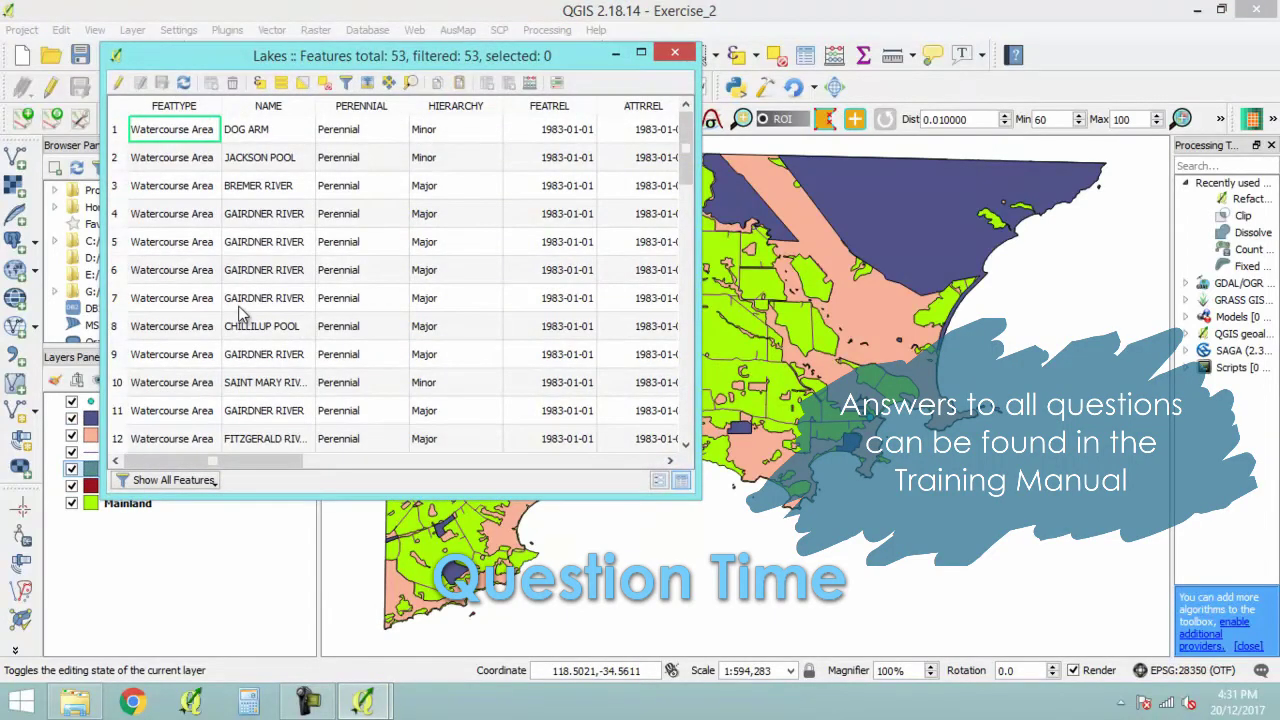
{"action": "left_click", "coordinate": [675, 52]}
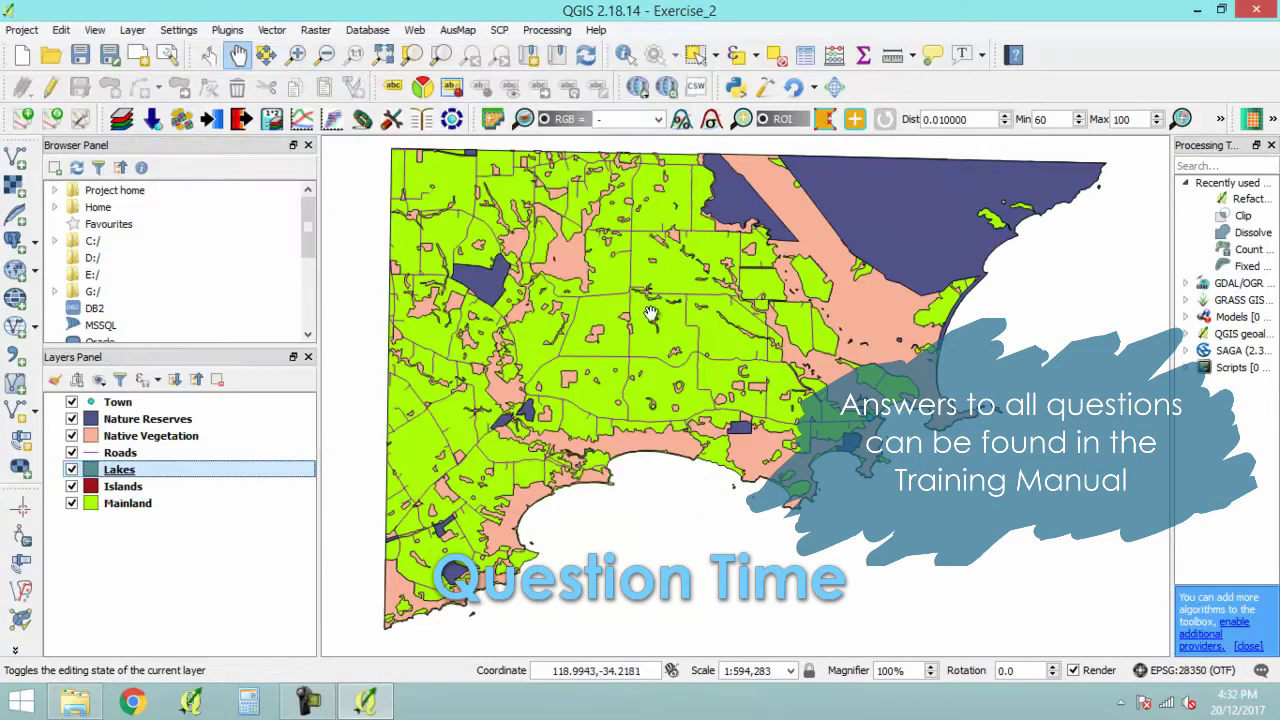
{"action": "right_click", "coordinate": [148, 420]}
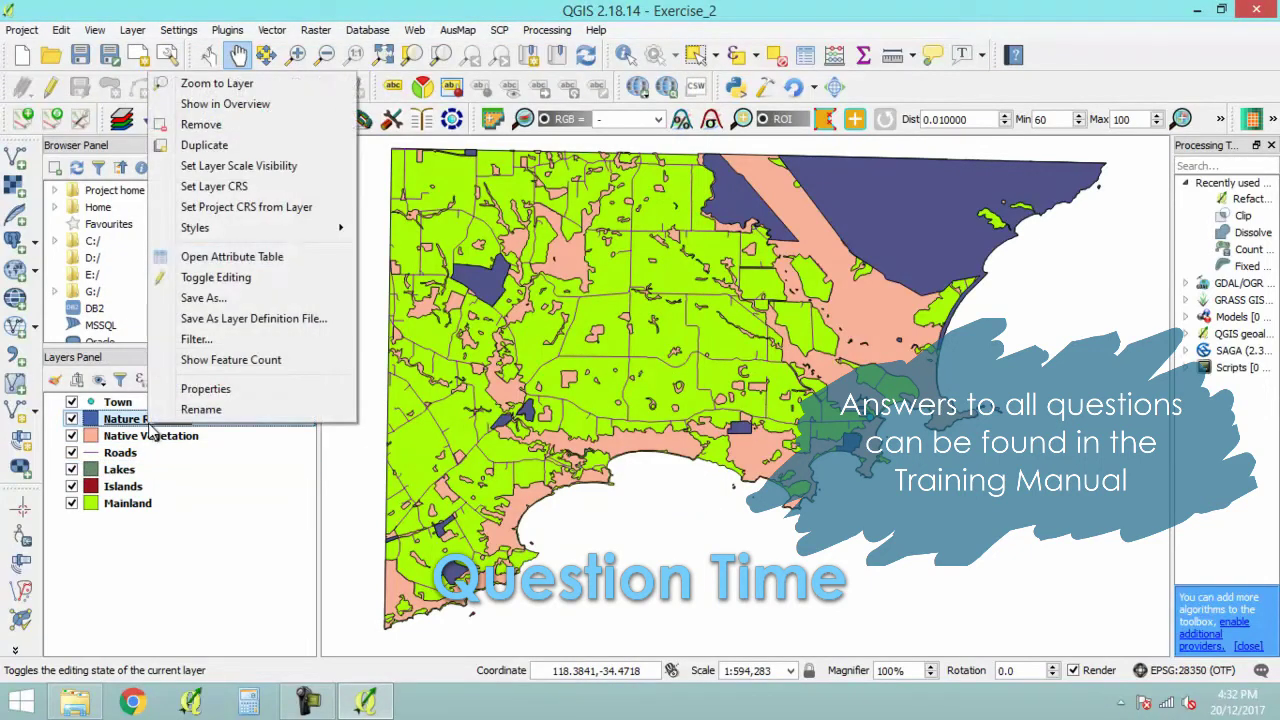
{"action": "left_click", "coordinate": [278, 260]}
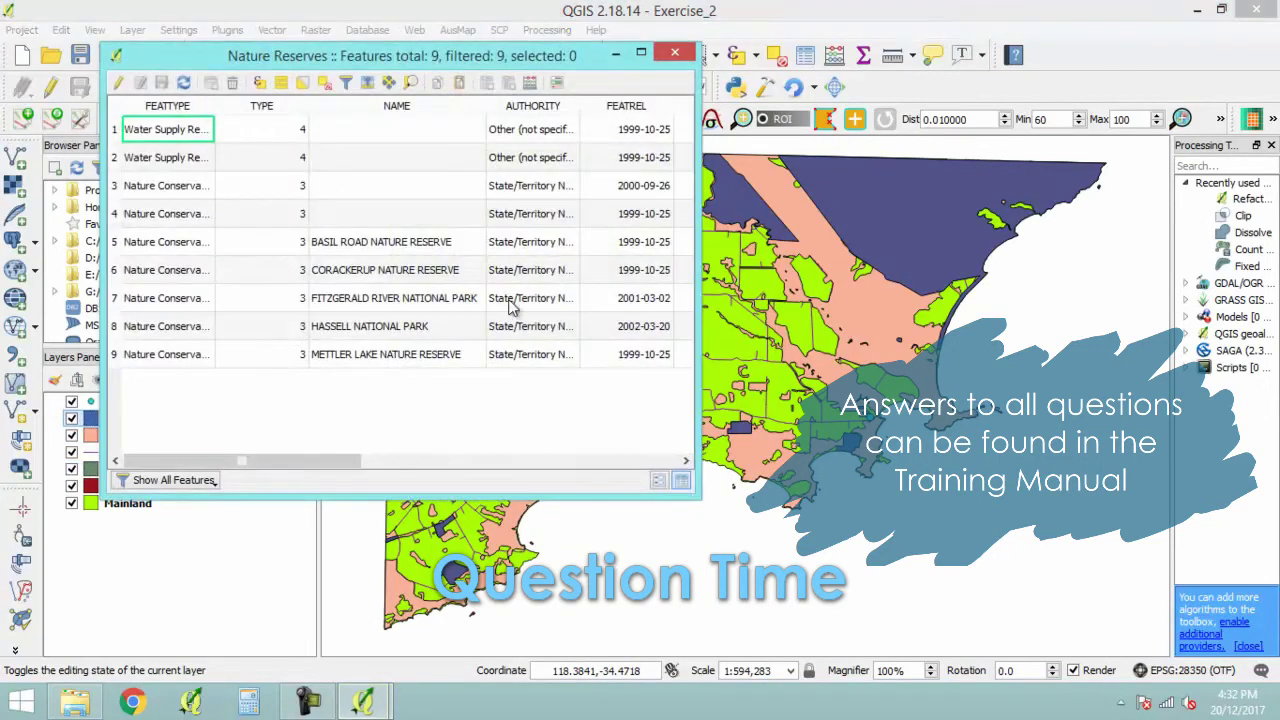
{"action": "left_click", "coordinate": [624, 106]}
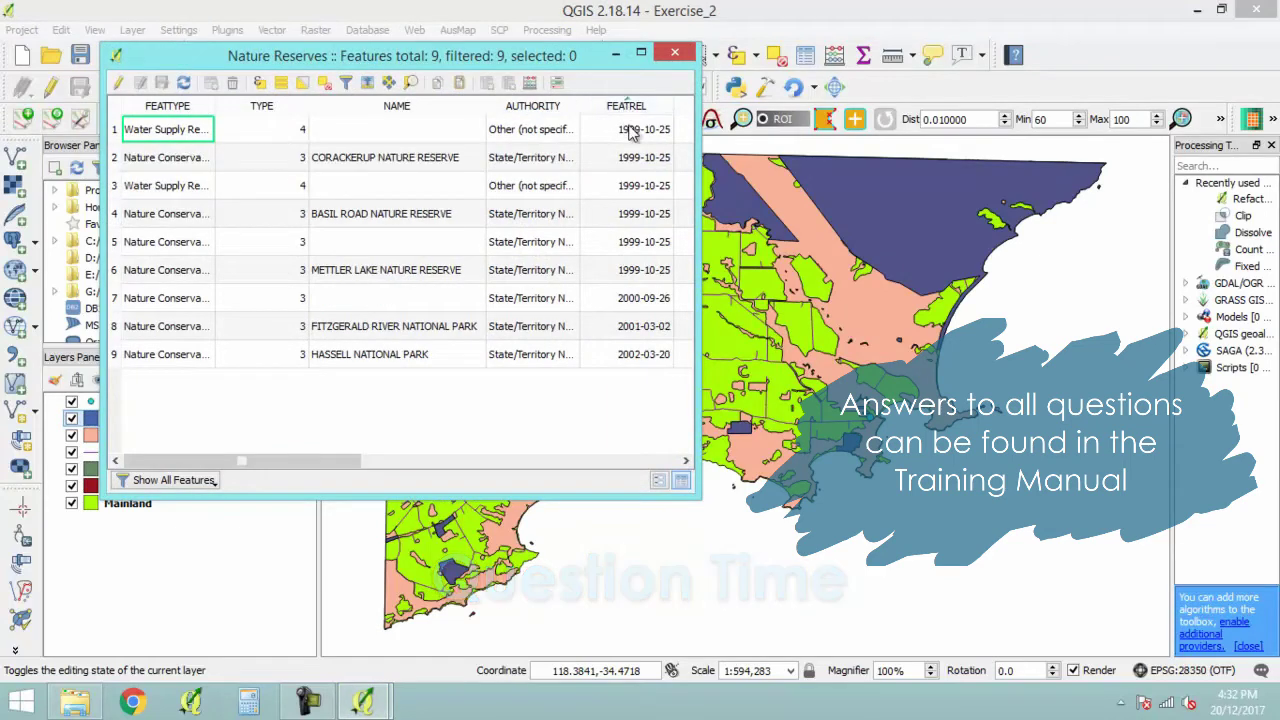
{"action": "left_click", "coordinate": [675, 52]}
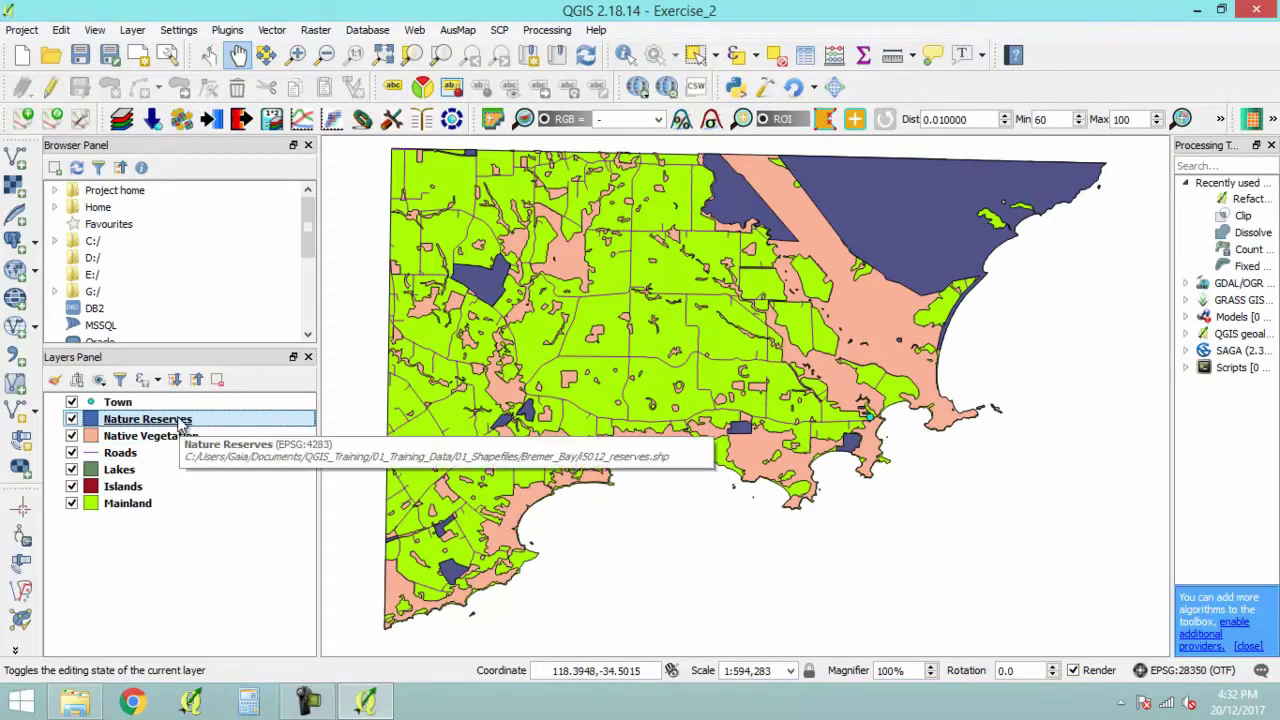
Use Select Features by Freehand to outline and select the five western nature reserves
{"action": "left_click", "coordinate": [718, 57]}
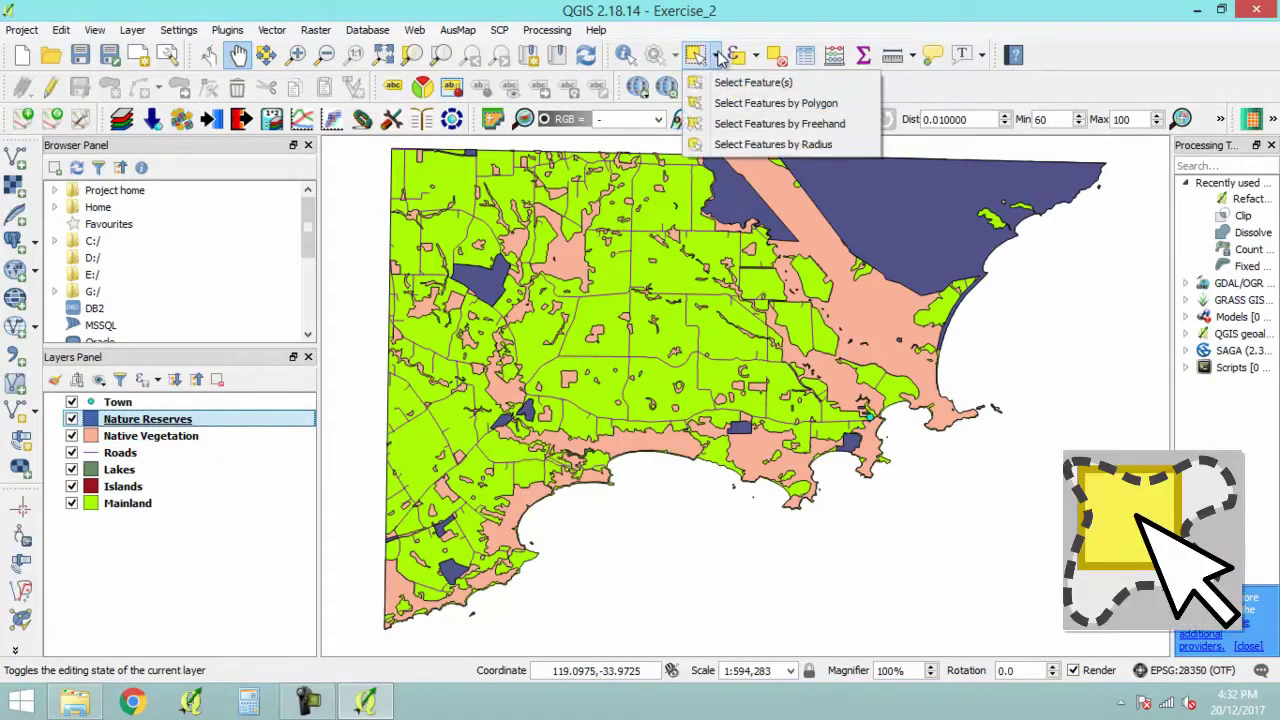
{"action": "left_click", "coordinate": [840, 124]}
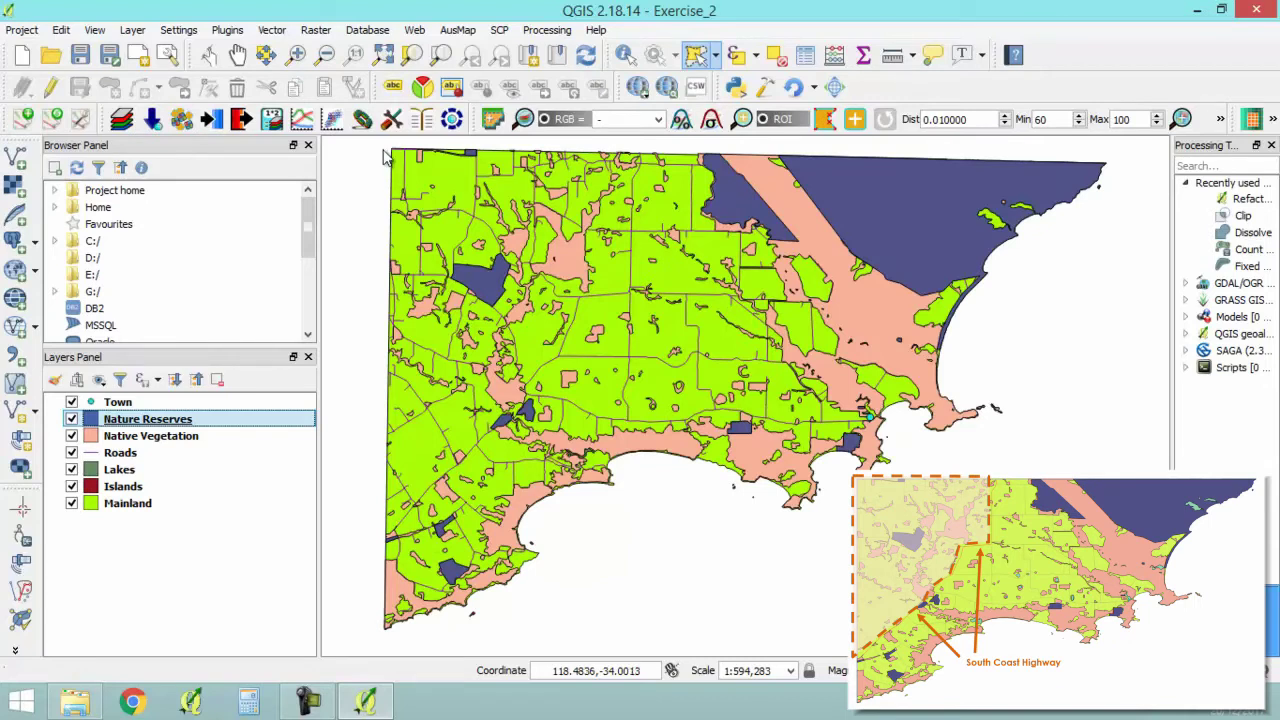
{"action": "left_click", "coordinate": [393, 148]}
{"action": "mouse_move", "coordinate": [420, 150]}
{"action": "left_mouse_down"}
{"action": "mouse_move", "coordinate": [558, 155]}
{"action": "mouse_move", "coordinate": [627, 212]}
{"action": "mouse_move", "coordinate": [630, 276]}
{"action": "mouse_move", "coordinate": [587, 308]}
{"action": "mouse_move", "coordinate": [567, 364]}
{"action": "mouse_move", "coordinate": [476, 474]}
{"action": "mouse_move", "coordinate": [397, 541]}
{"action": "mouse_move", "coordinate": [375, 532]}
{"action": "mouse_move", "coordinate": [357, 381]}
{"action": "mouse_move", "coordinate": [377, 155]}
{"action": "left_mouse_up"}
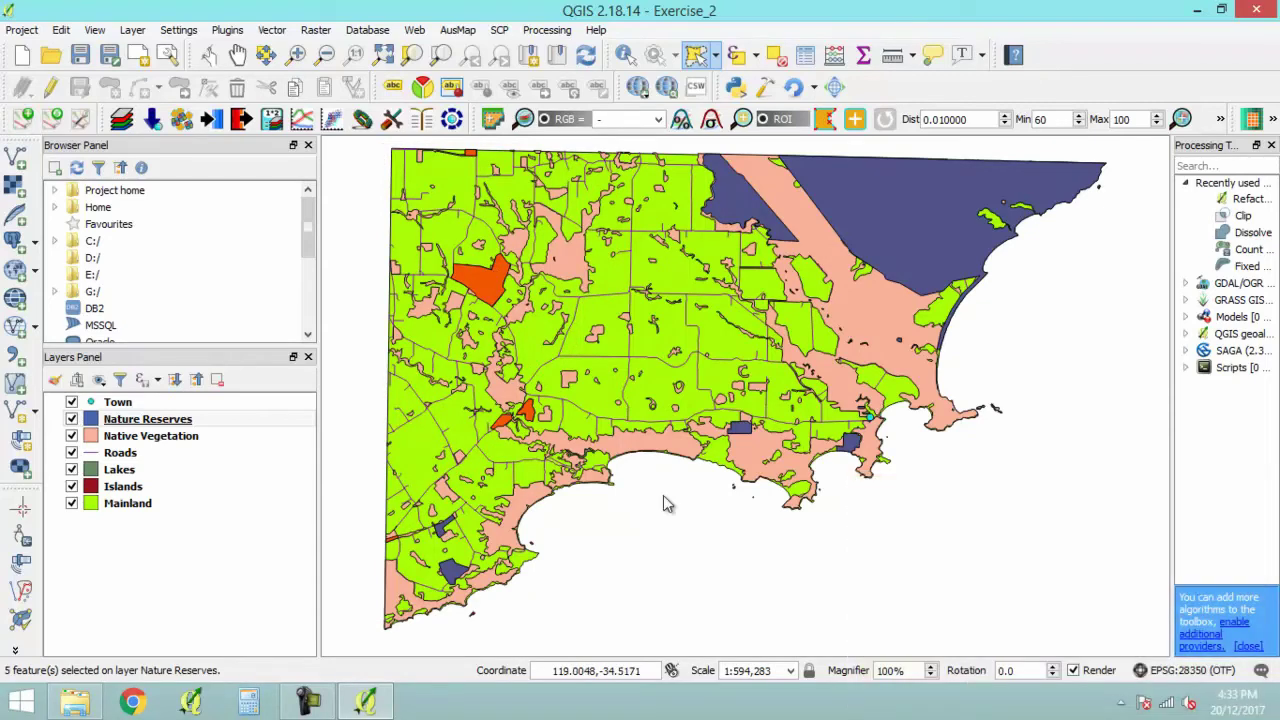
Show only the five selected rows in the Nature Reserves table, then clear the selection
{"action": "left_click", "coordinate": [150, 420]}
{"action": "right_click", "coordinate": [150, 421]}
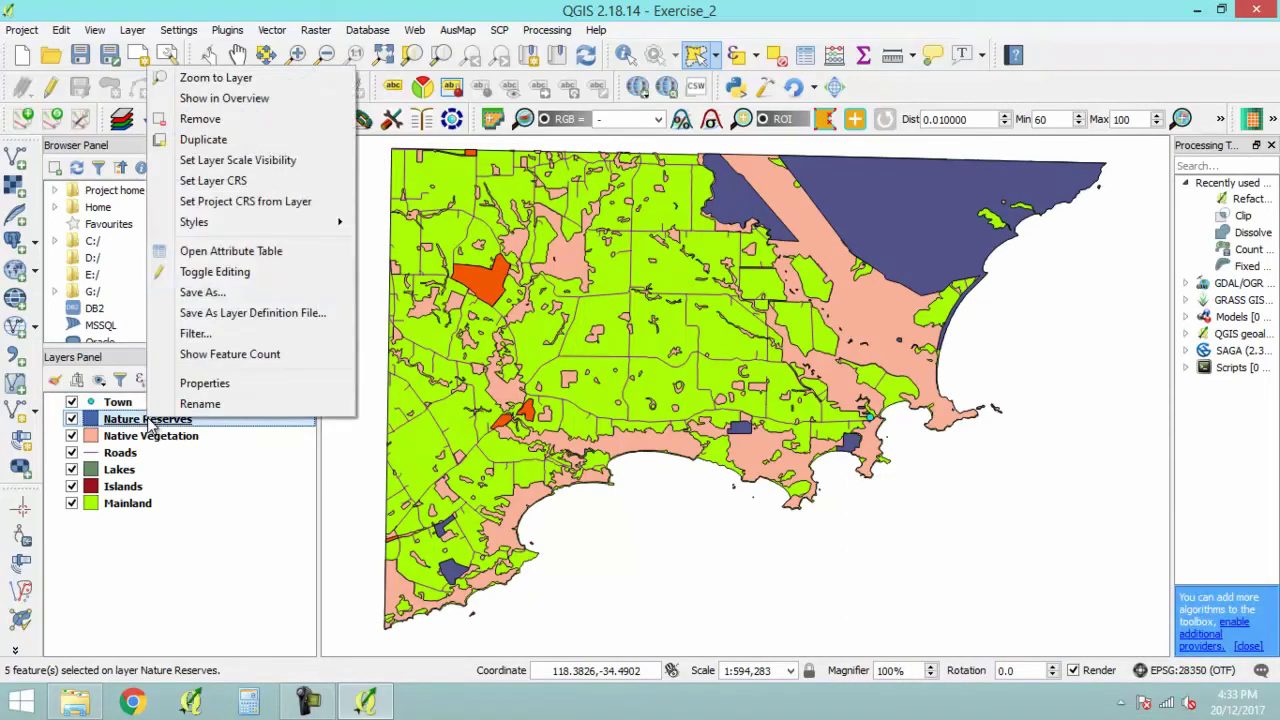
{"action": "left_click", "coordinate": [252, 258]}
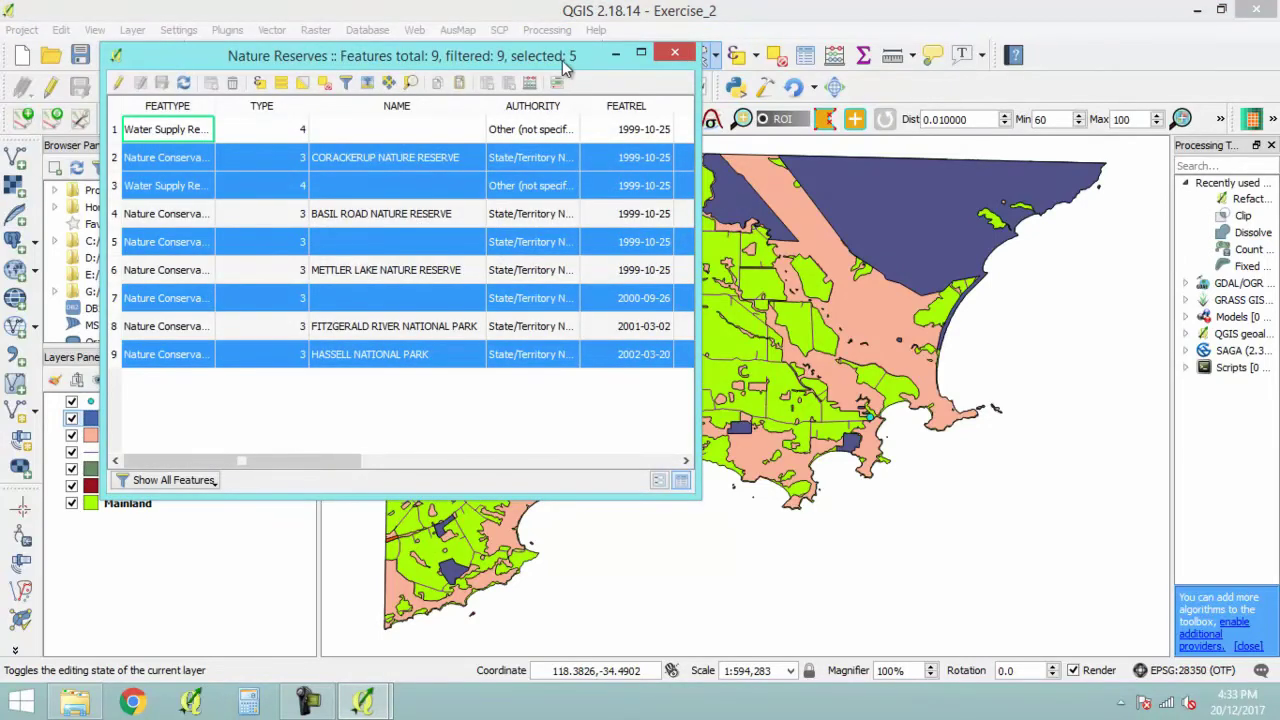
{"action": "left_click_drag", "start_coordinate": [563, 61], "coordinate": [1079, 103]}
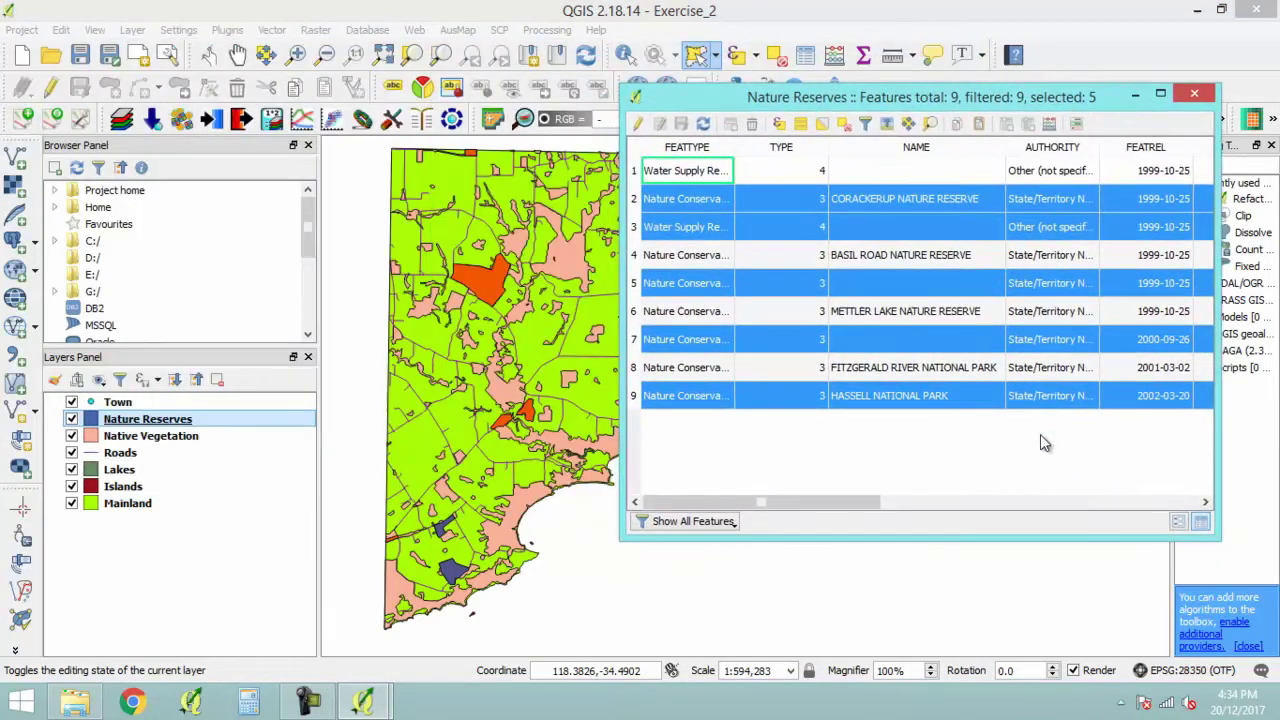
{"action": "left_click", "coordinate": [722, 533]}
{"action": "left_click", "coordinate": [783, 565]}
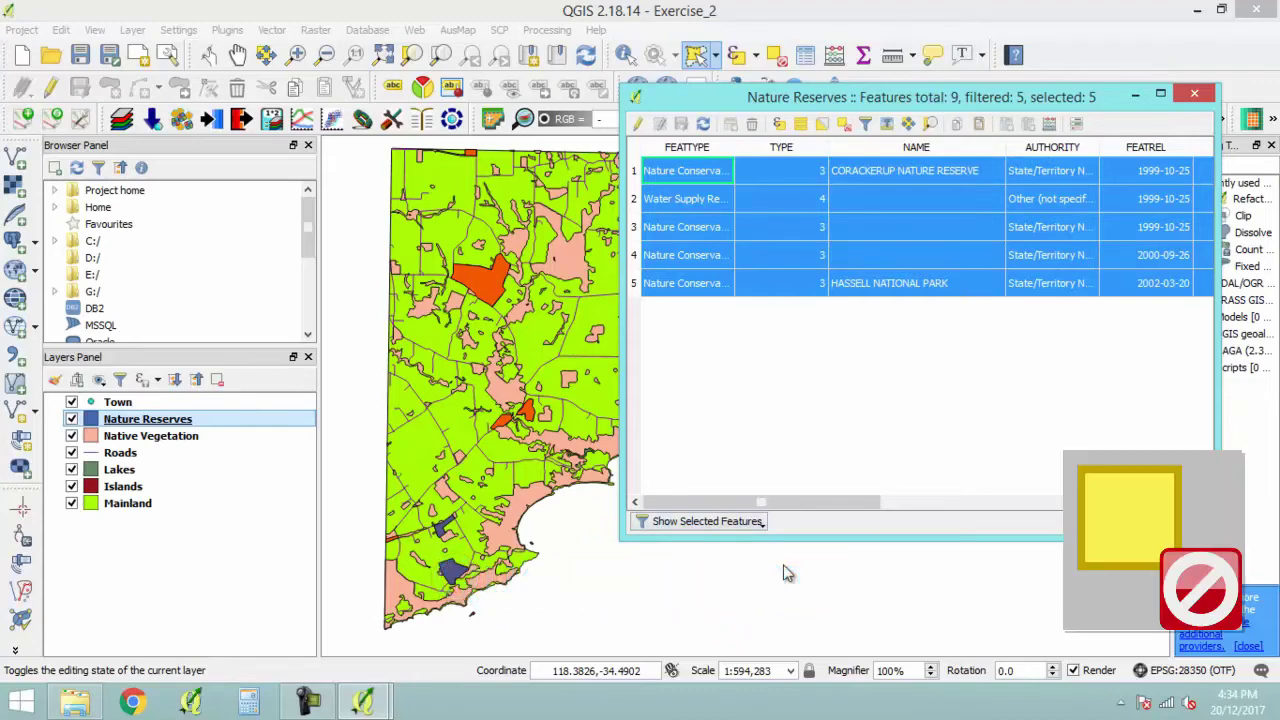
{"action": "left_click", "coordinate": [1193, 94]}
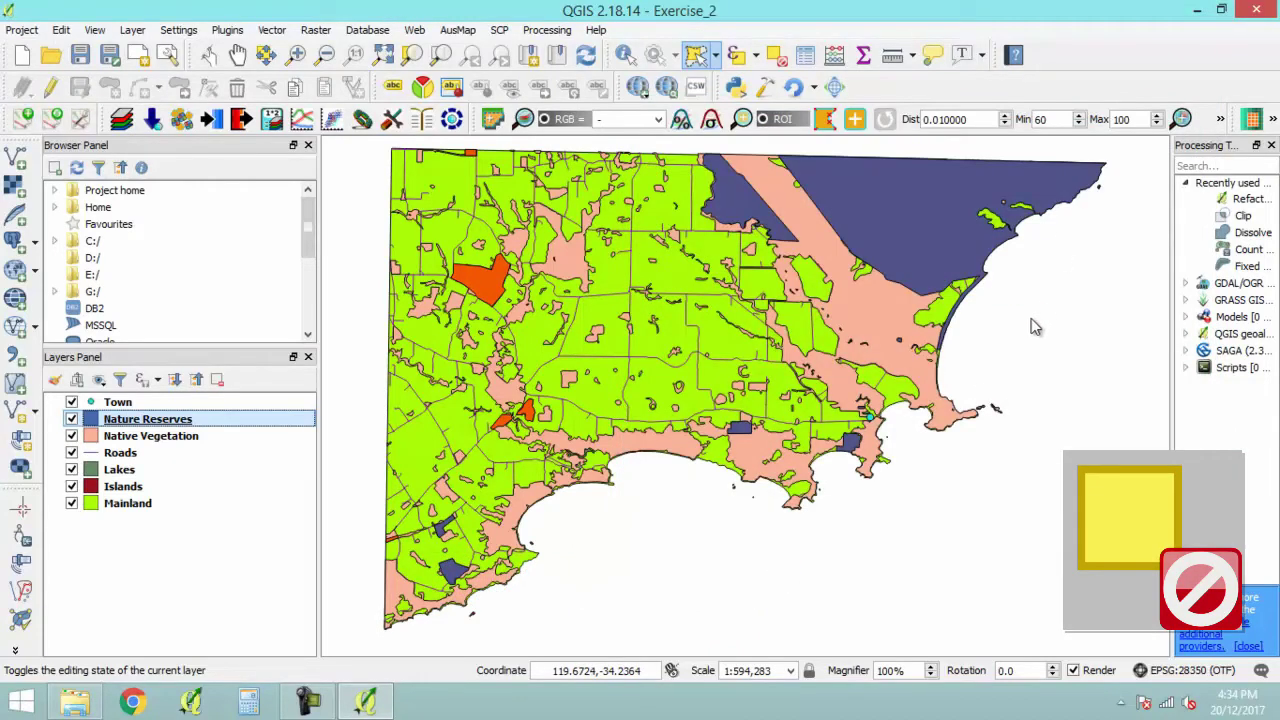
{"action": "left_click", "coordinate": [778, 58]}
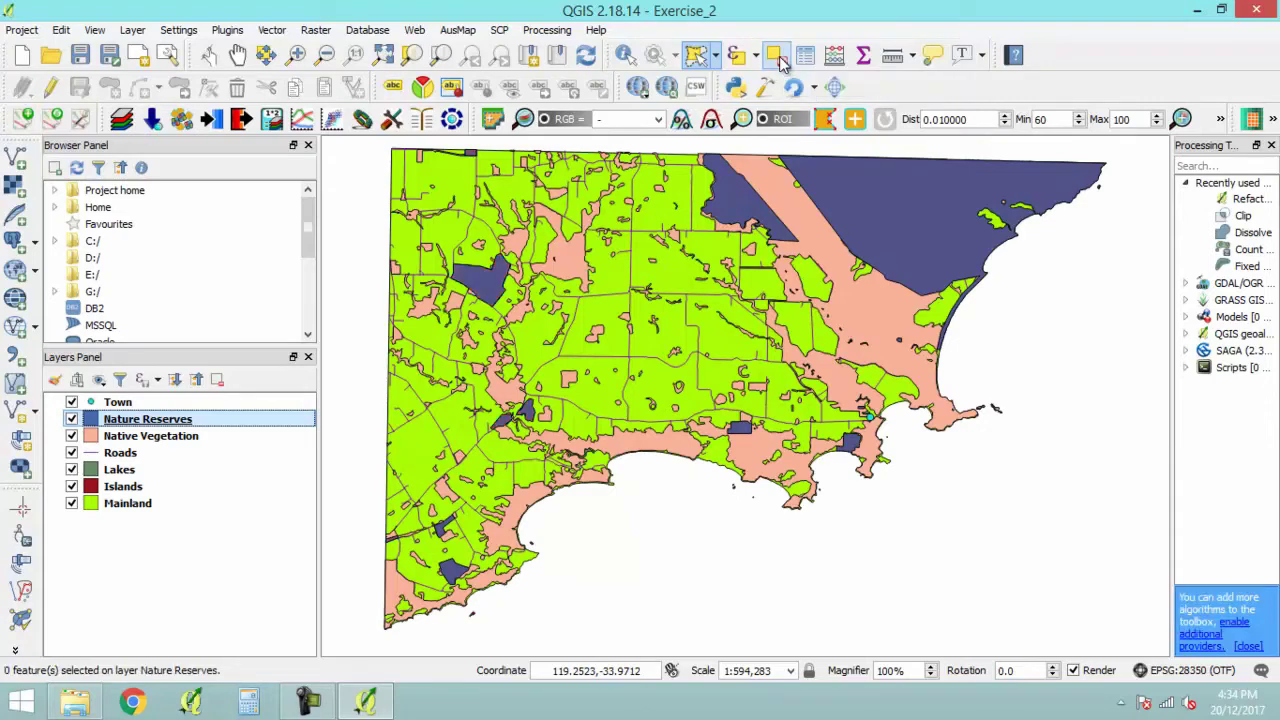
Sort the Nature Reserves table by NAME and zoom the map to CORACKERUP NATURE RESERVE
{"action": "right_click", "coordinate": [119, 423]}
{"action": "left_click", "coordinate": [271, 251]}
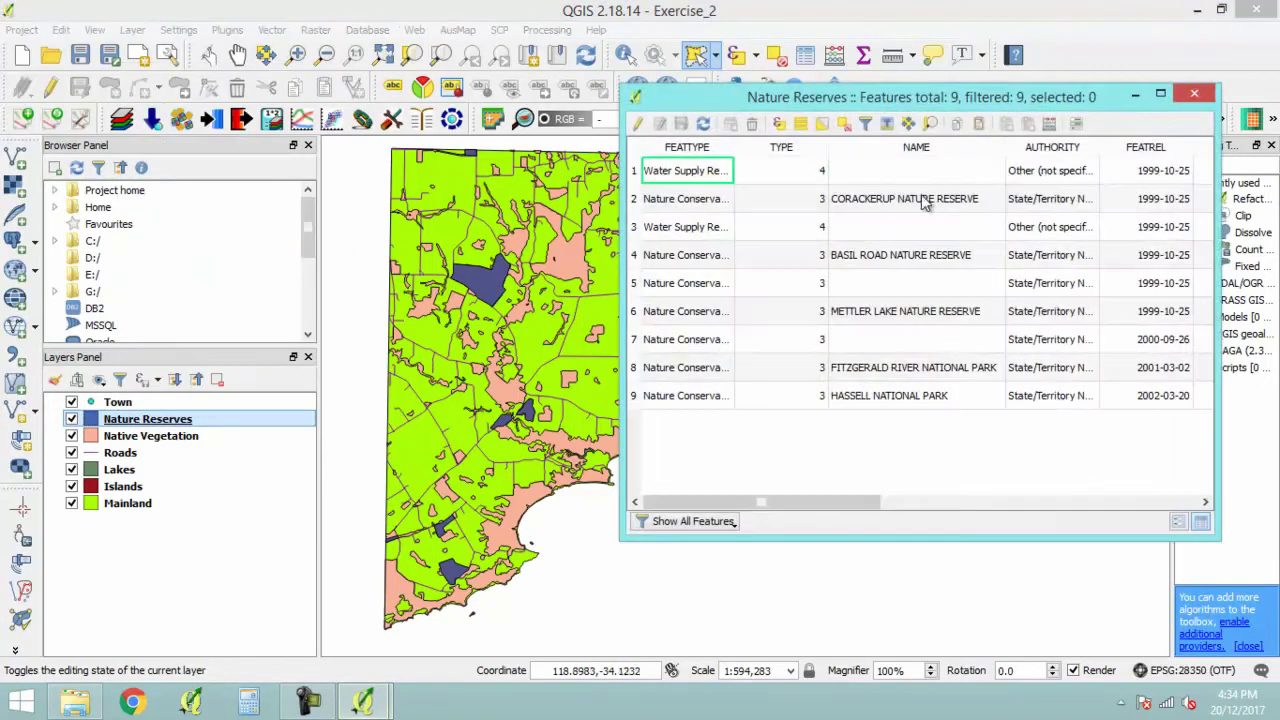
{"action": "left_click", "coordinate": [964, 147]}
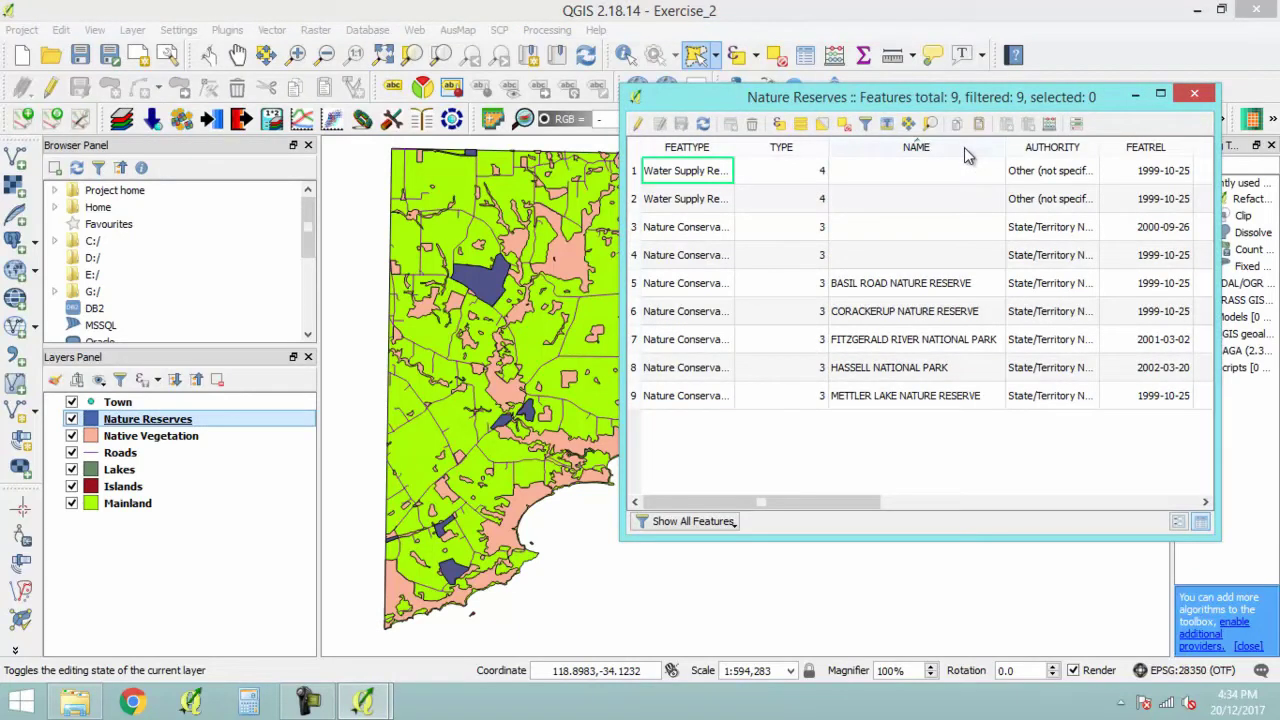
{"action": "left_click", "coordinate": [635, 313]}
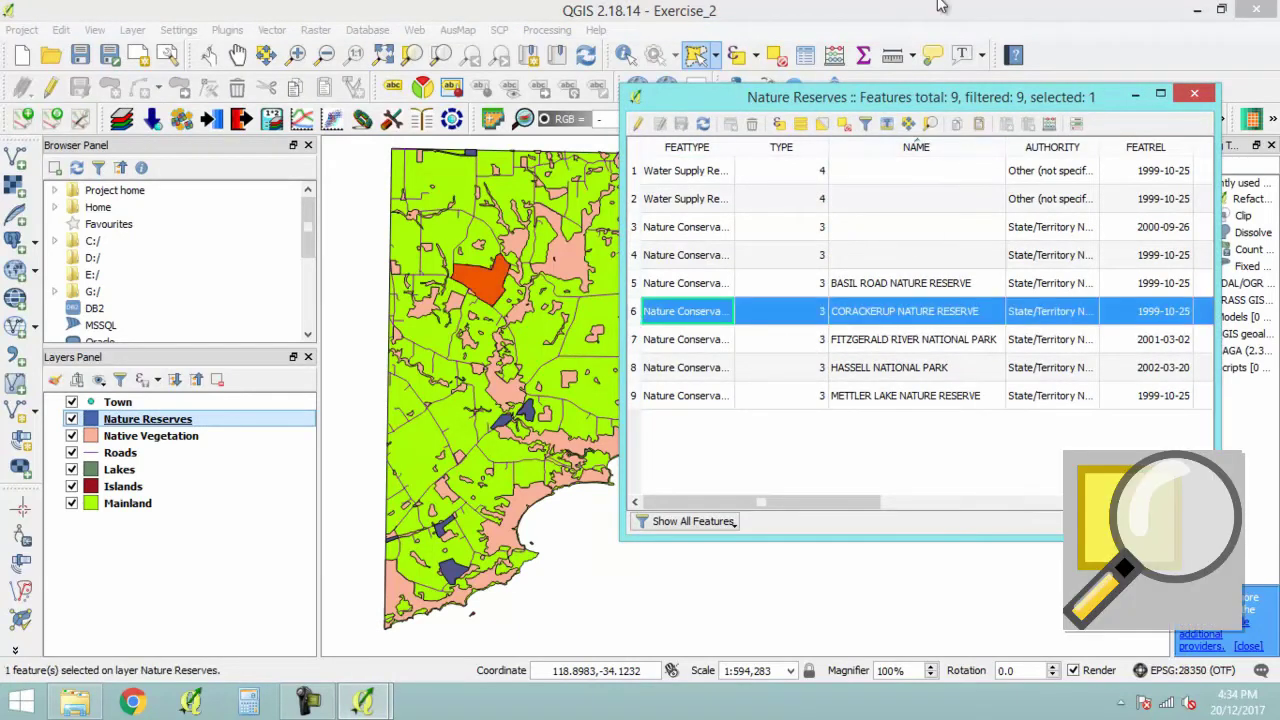
{"action": "left_click", "coordinate": [932, 131]}
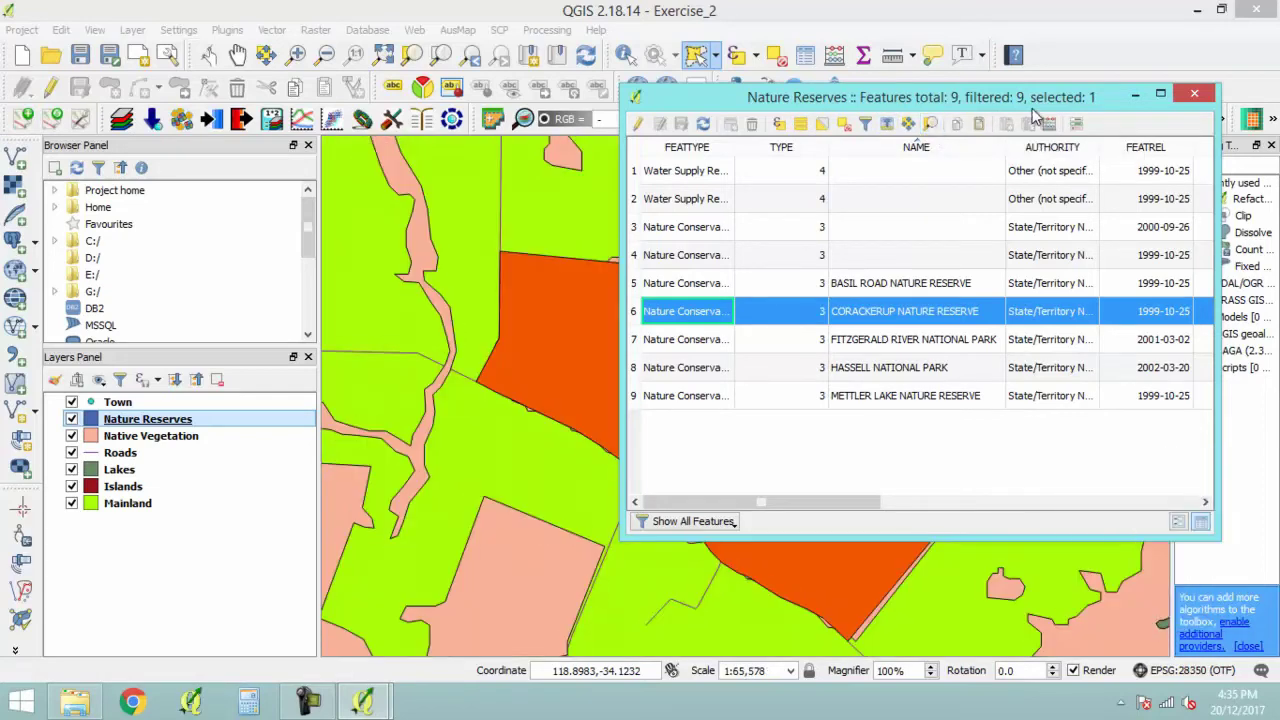
{"action": "left_click_drag", "start_coordinate": [1049, 97], "coordinate": [446, 47]}
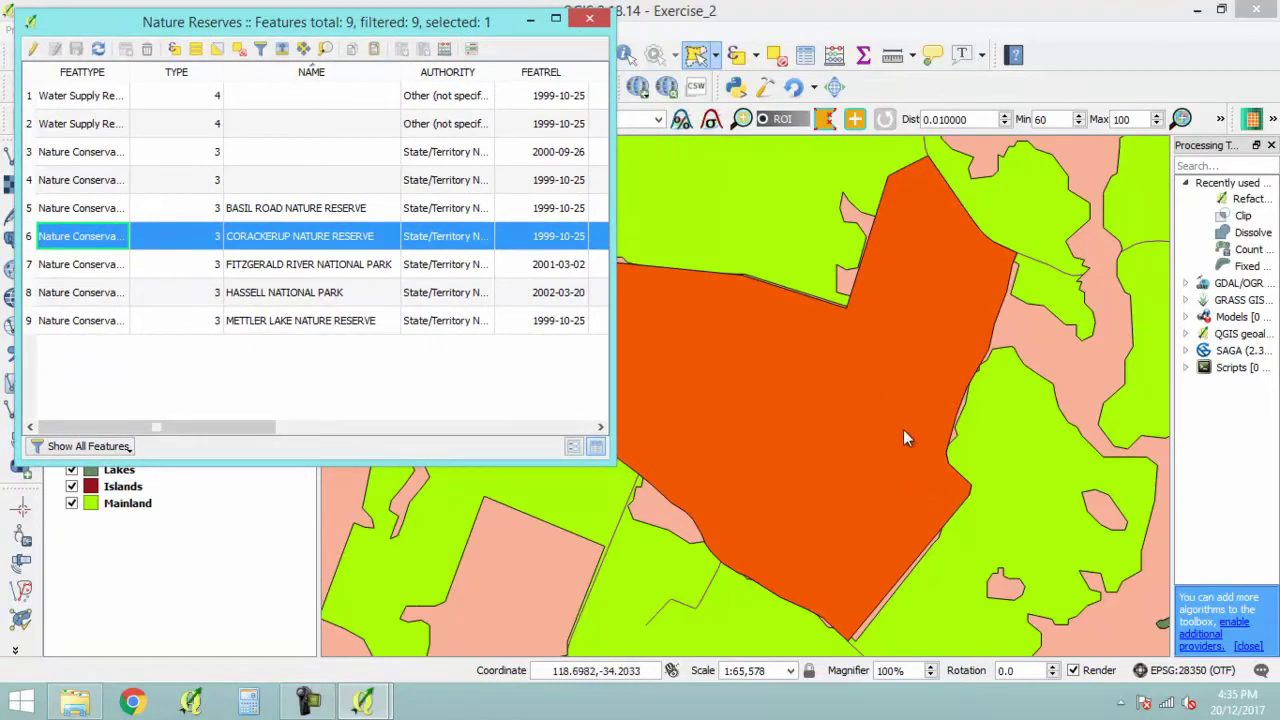
{"action": "left_click", "coordinate": [588, 19]}
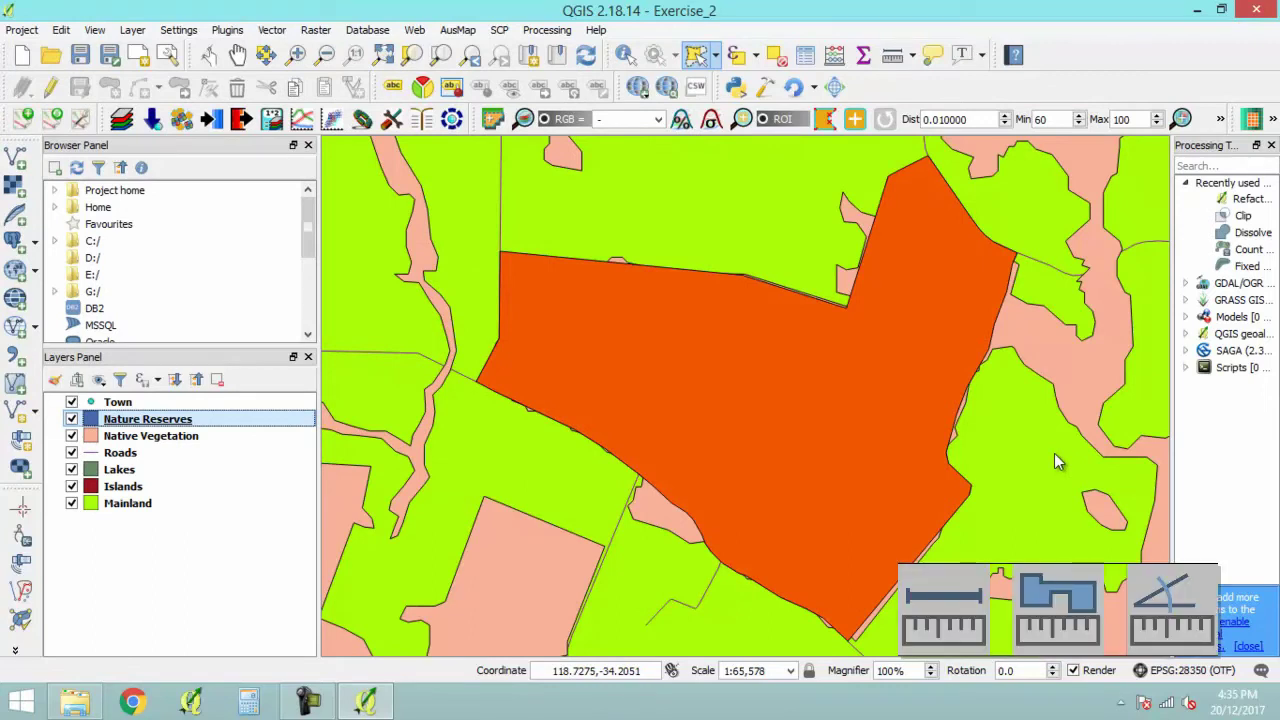
Trace the Corackerup reserve's outline corner by corner with the Measure Area tool
{"action": "left_click", "coordinate": [913, 57]}
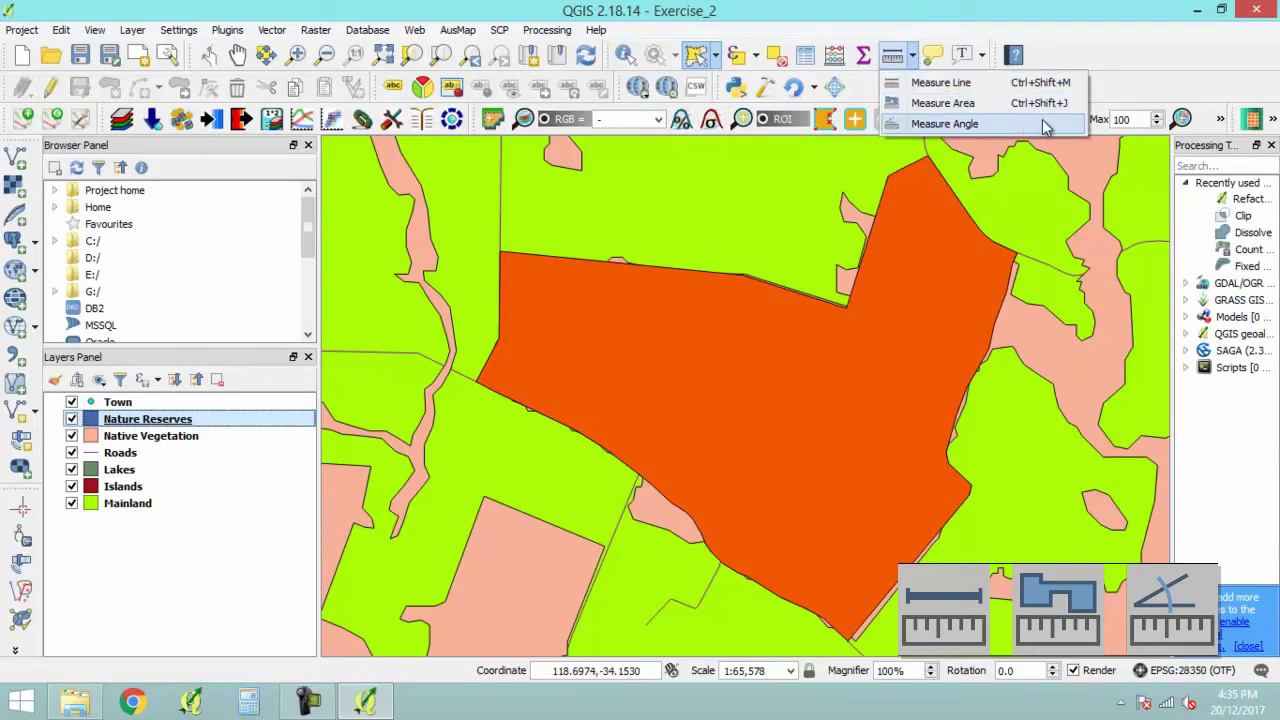
{"action": "left_click", "coordinate": [1005, 106]}
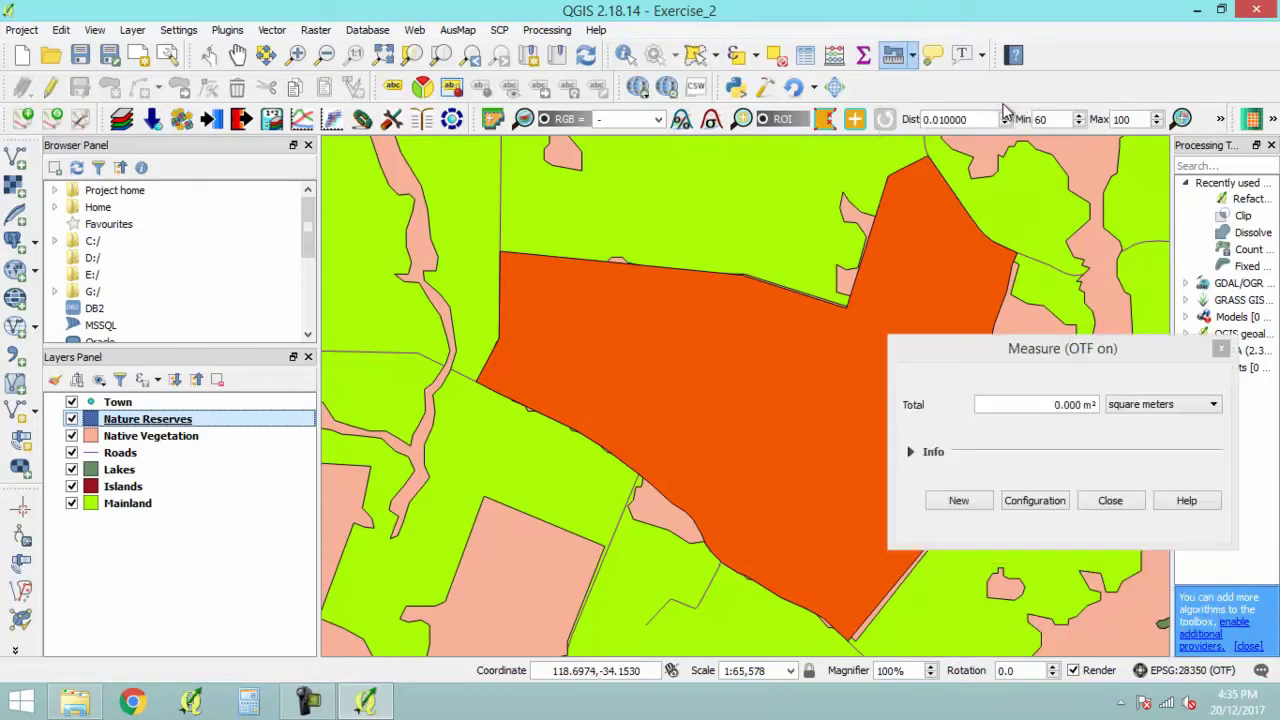
{"action": "left_click_drag", "start_coordinate": [1054, 352], "coordinate": [365, 470]}
{"action": "left_click", "coordinate": [472, 380]}
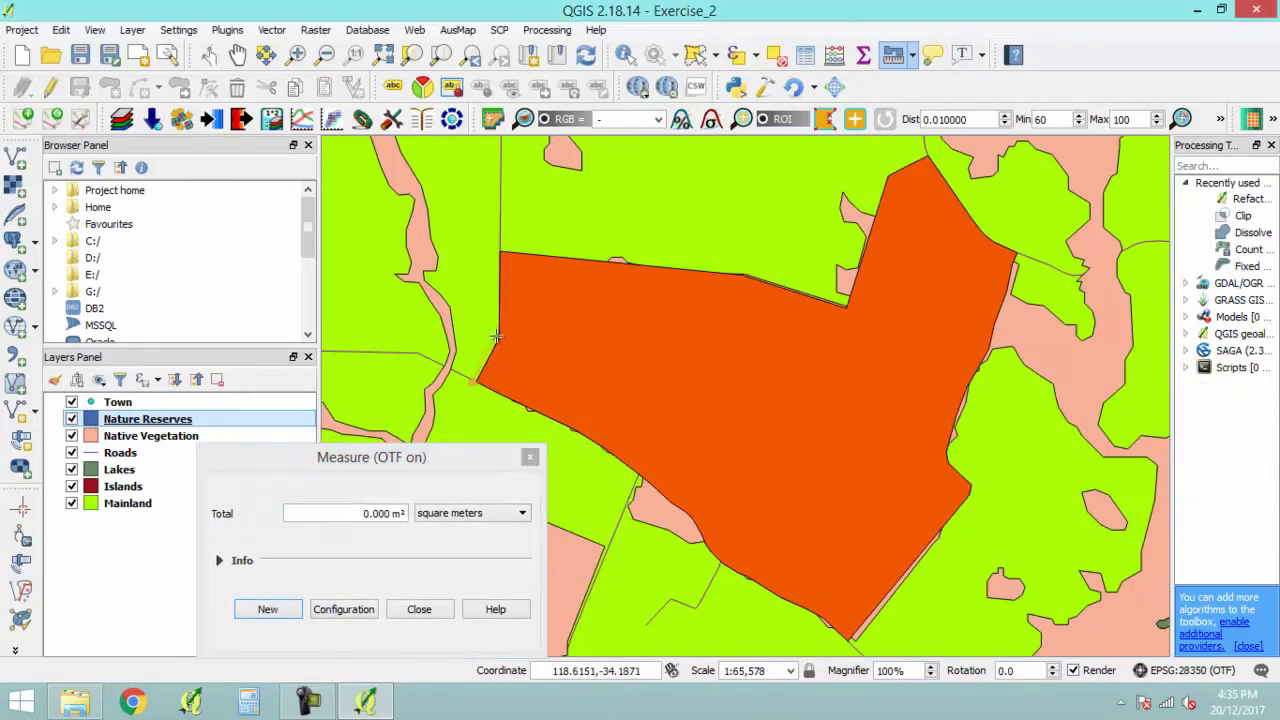
{"action": "left_click", "coordinate": [496, 336]}
{"action": "left_click", "coordinate": [498, 252]}
{"action": "left_click", "coordinate": [738, 270]}
{"action": "left_click", "coordinate": [846, 302]}
{"action": "left_click", "coordinate": [885, 174]}
{"action": "left_click", "coordinate": [926, 157]}
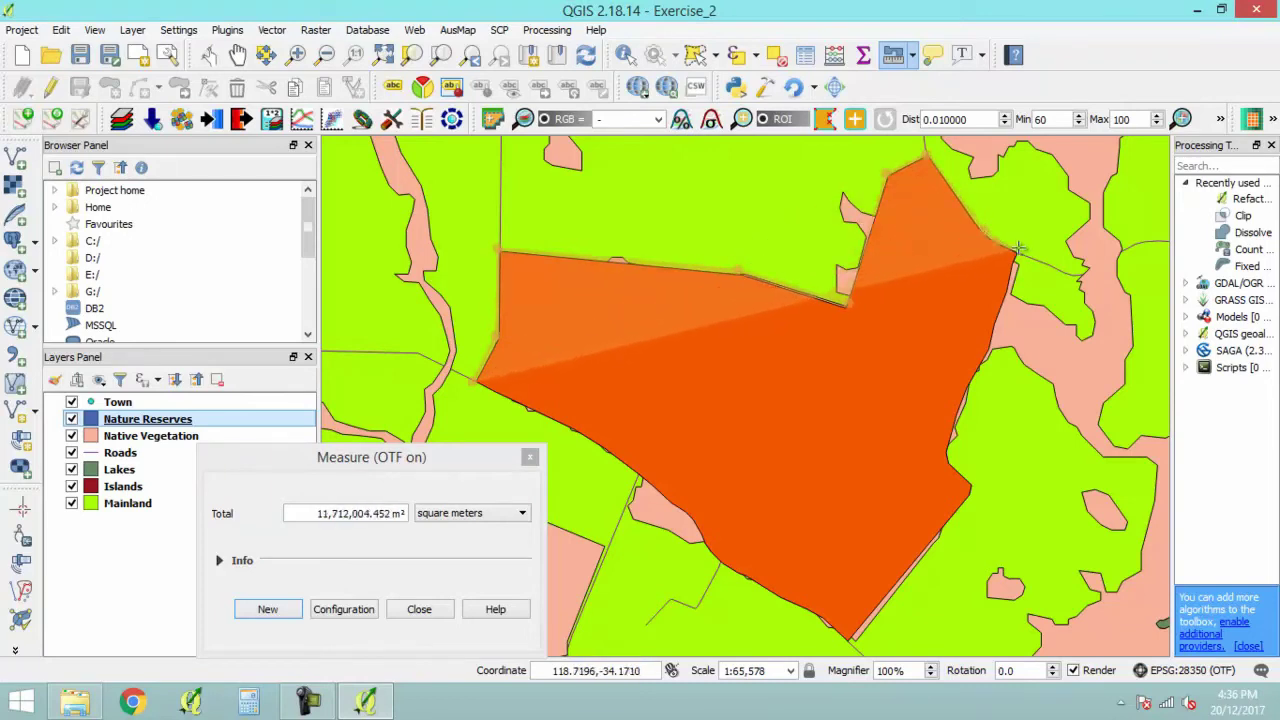
{"action": "left_click", "coordinate": [1018, 248]}
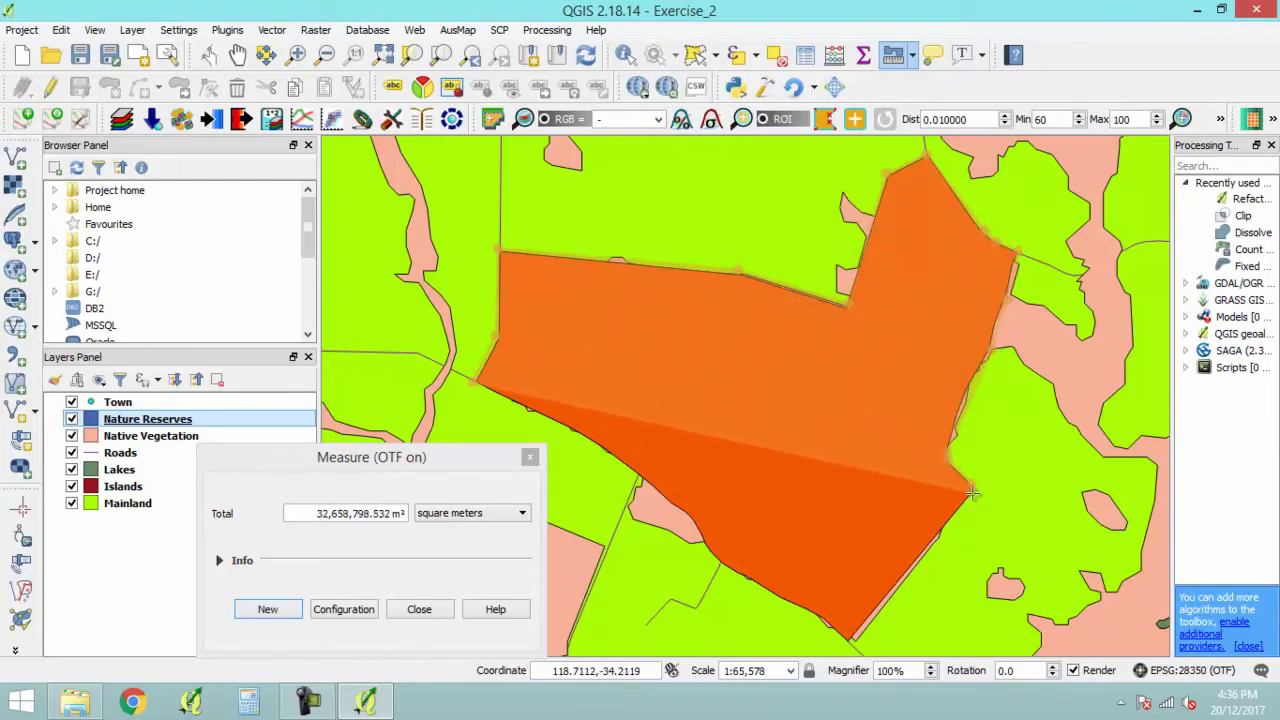
{"action": "left_click", "coordinate": [972, 493]}
{"action": "left_click", "coordinate": [850, 640]}
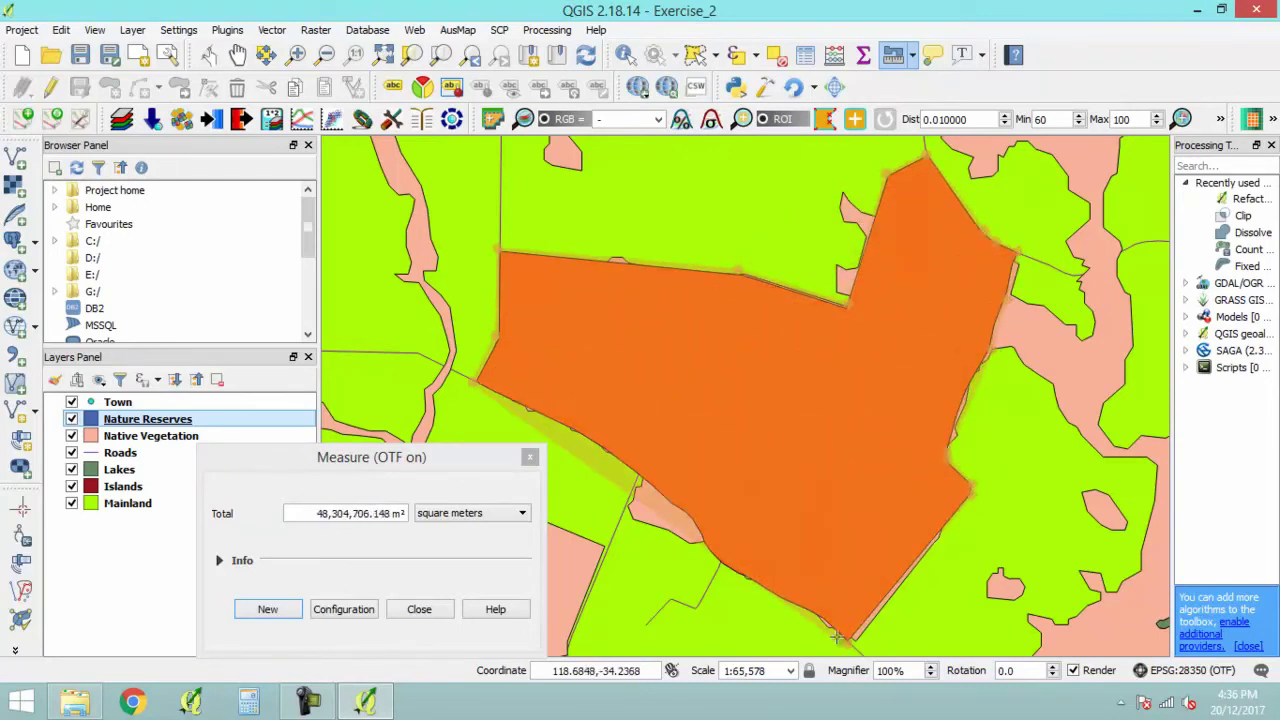
{"action": "left_click", "coordinate": [692, 517]}
{"action": "left_click", "coordinate": [585, 440]}
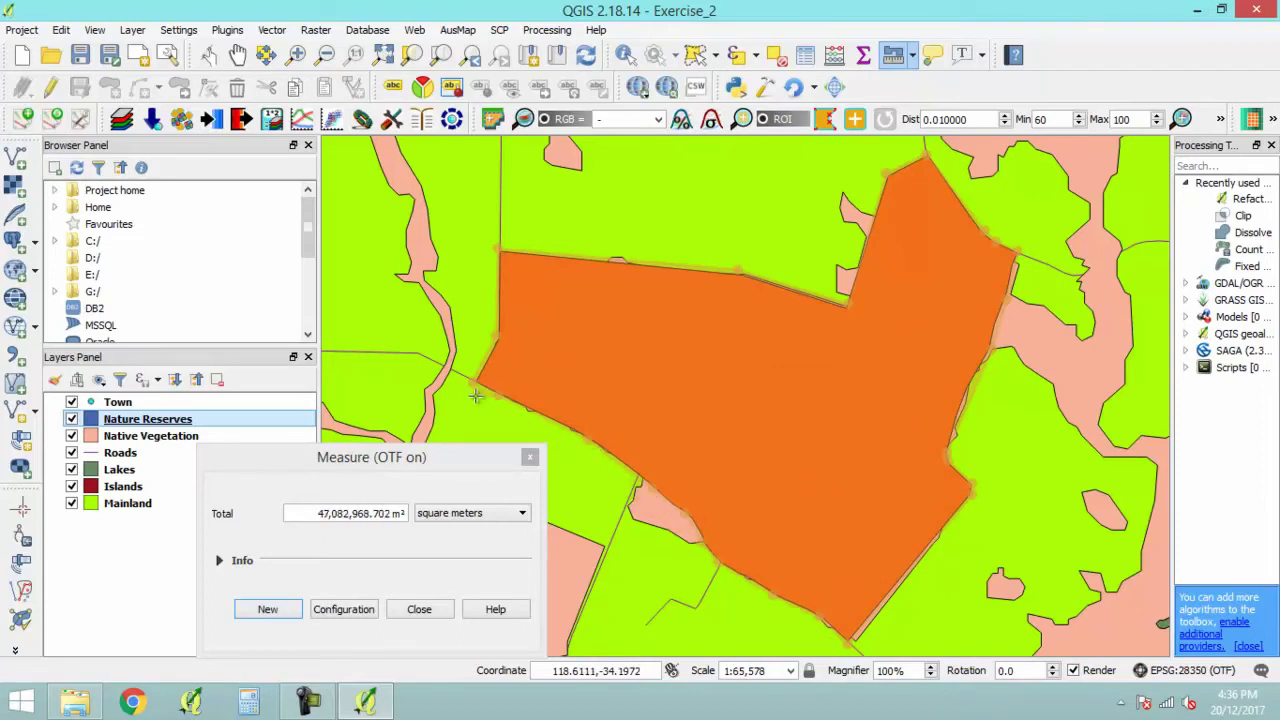
Switch the measured area's units to hectares, giving 4,708.297 ha
{"action": "left_click", "coordinate": [500, 524]}
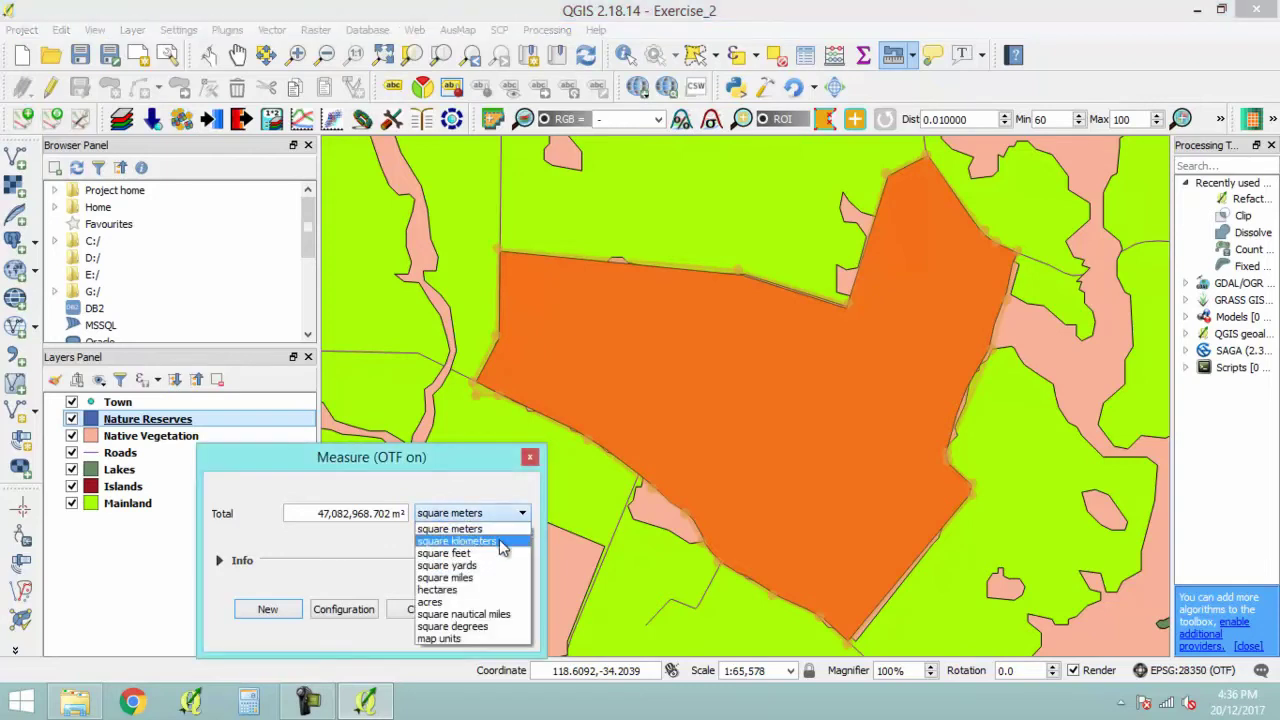
{"action": "left_click", "coordinate": [503, 547]}
{"action": "left_click", "coordinate": [494, 518]}
{"action": "left_click", "coordinate": [480, 590]}
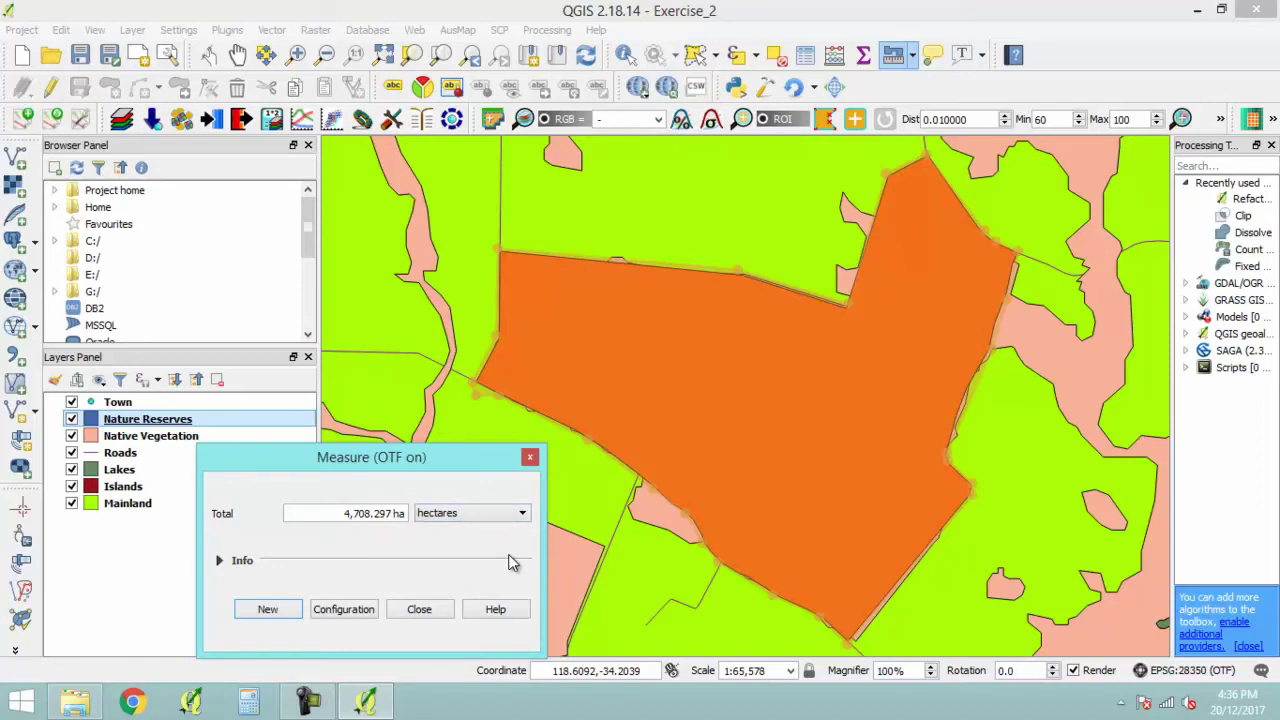
Close the measurement, zoom to full extent, clear the selection and show the panels and toolbars list
{"action": "left_click", "coordinate": [424, 611]}
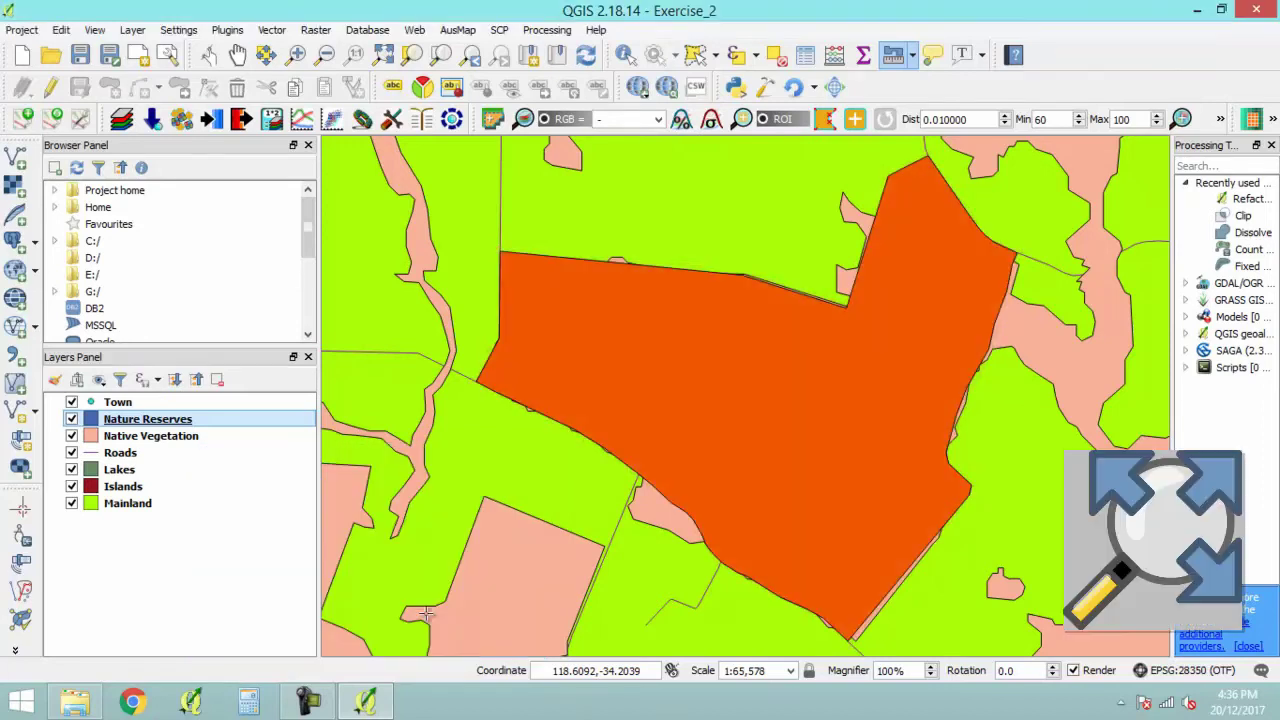
{"action": "left_click", "coordinate": [383, 55]}
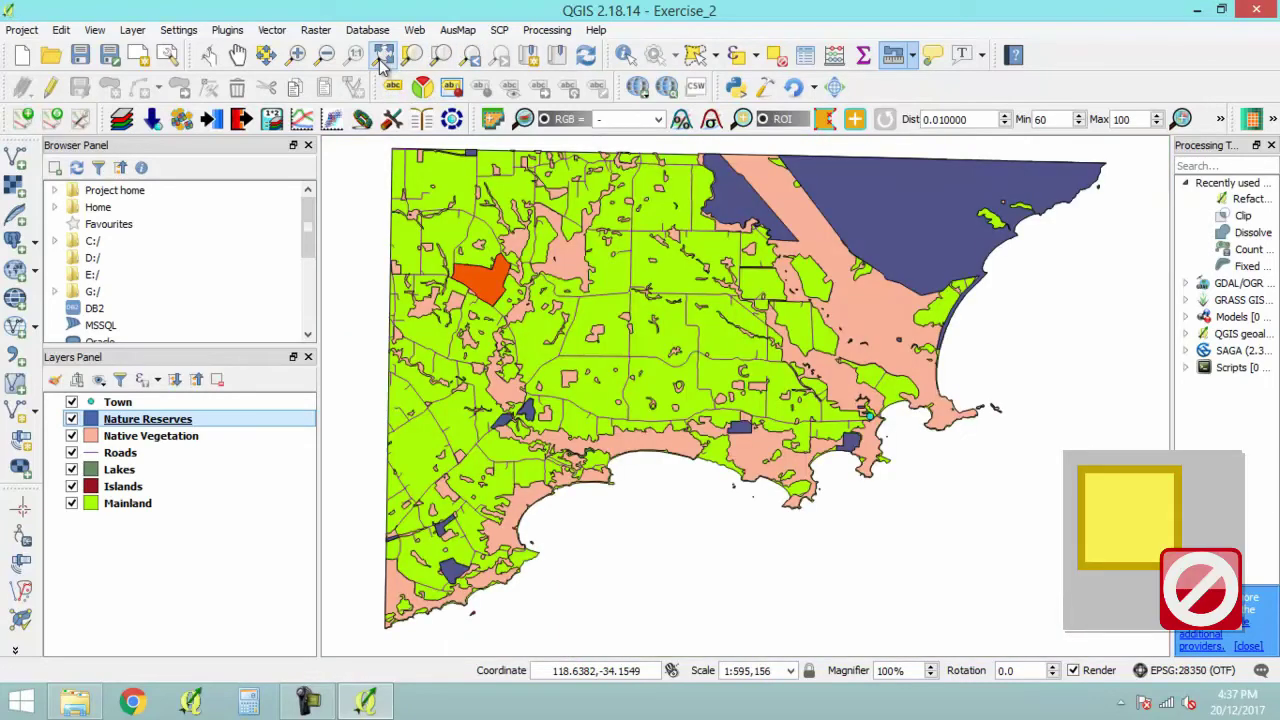
{"action": "left_click", "coordinate": [778, 57]}
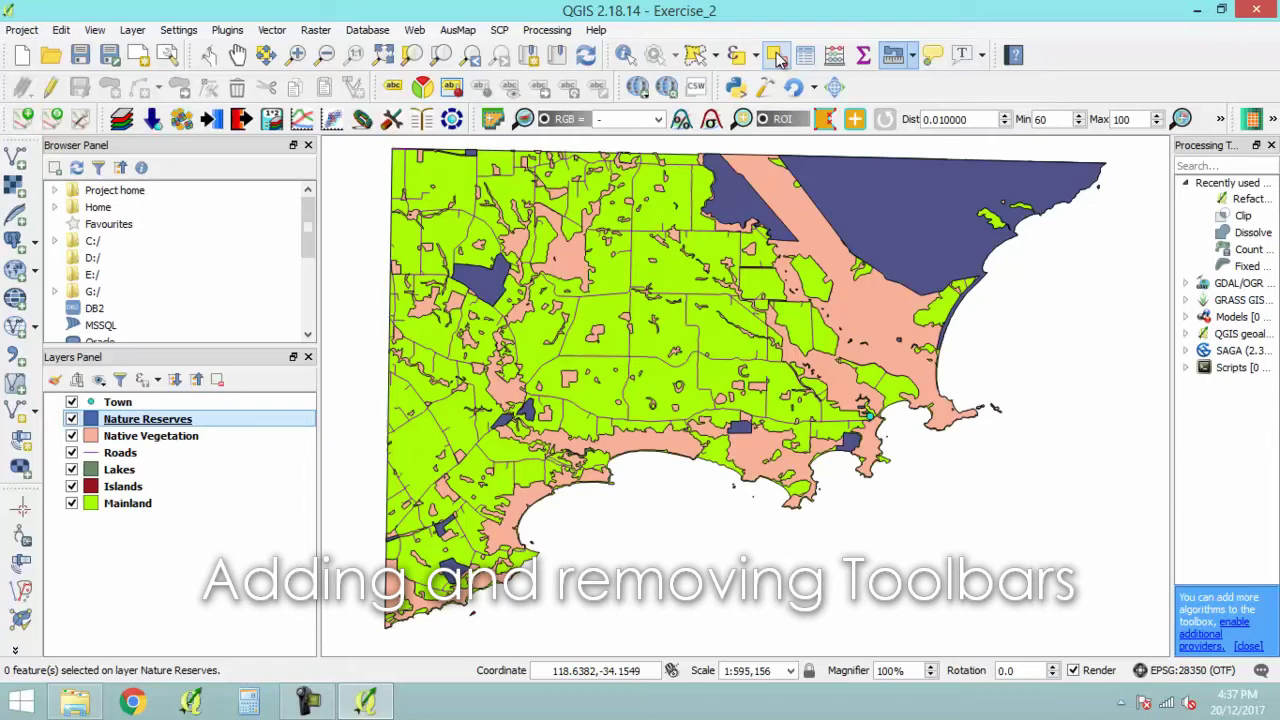
{"action": "key", "text": "Escape"}
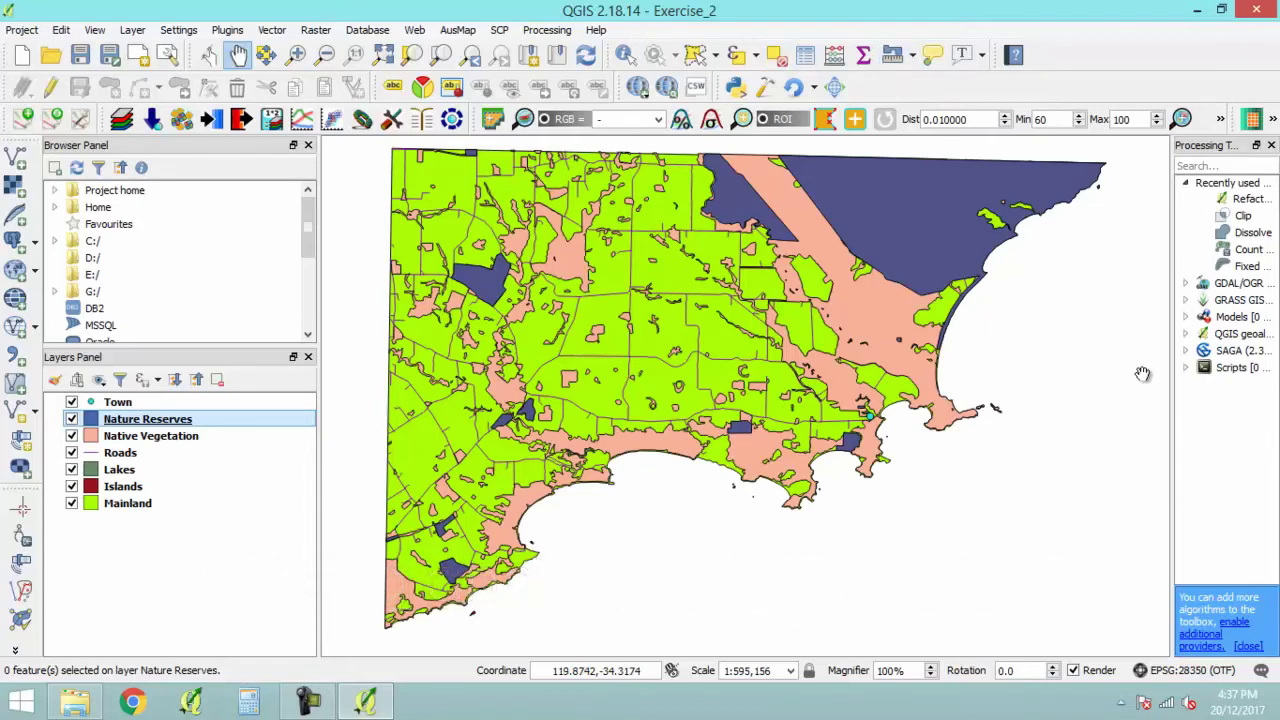
{"action": "right_click", "coordinate": [1098, 60]}
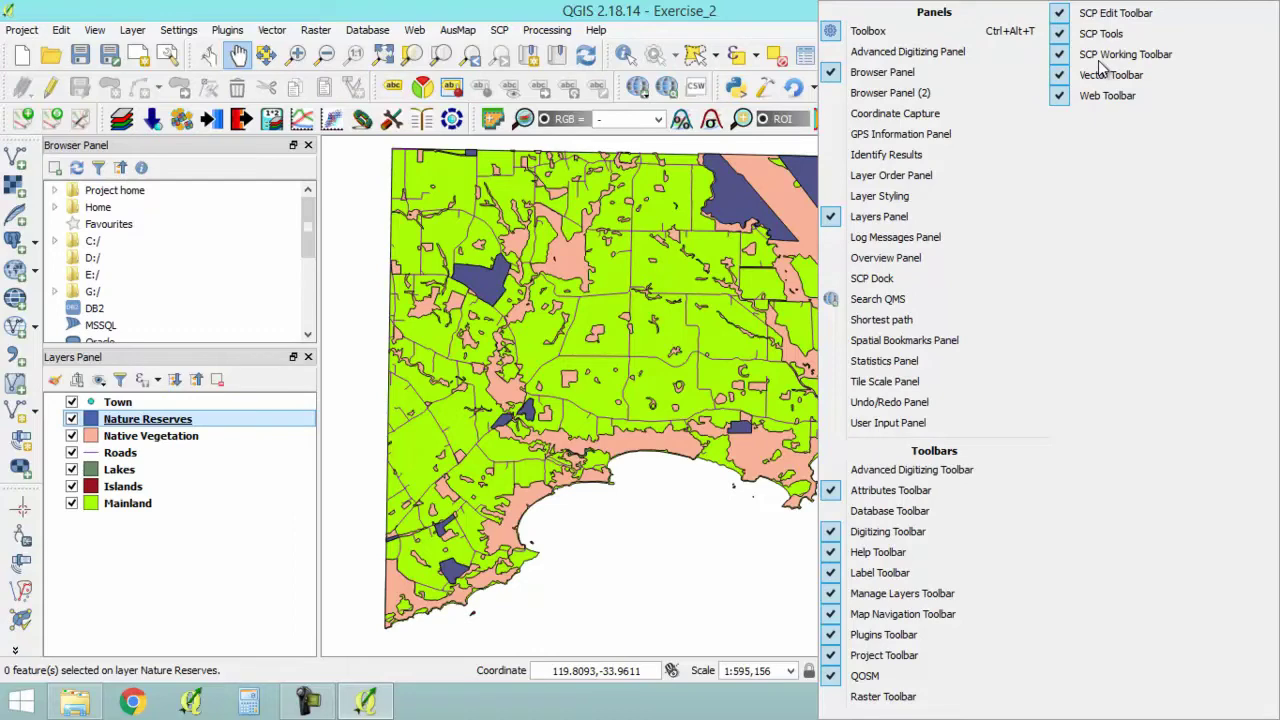
{"action": "left_click", "coordinate": [874, 216]}
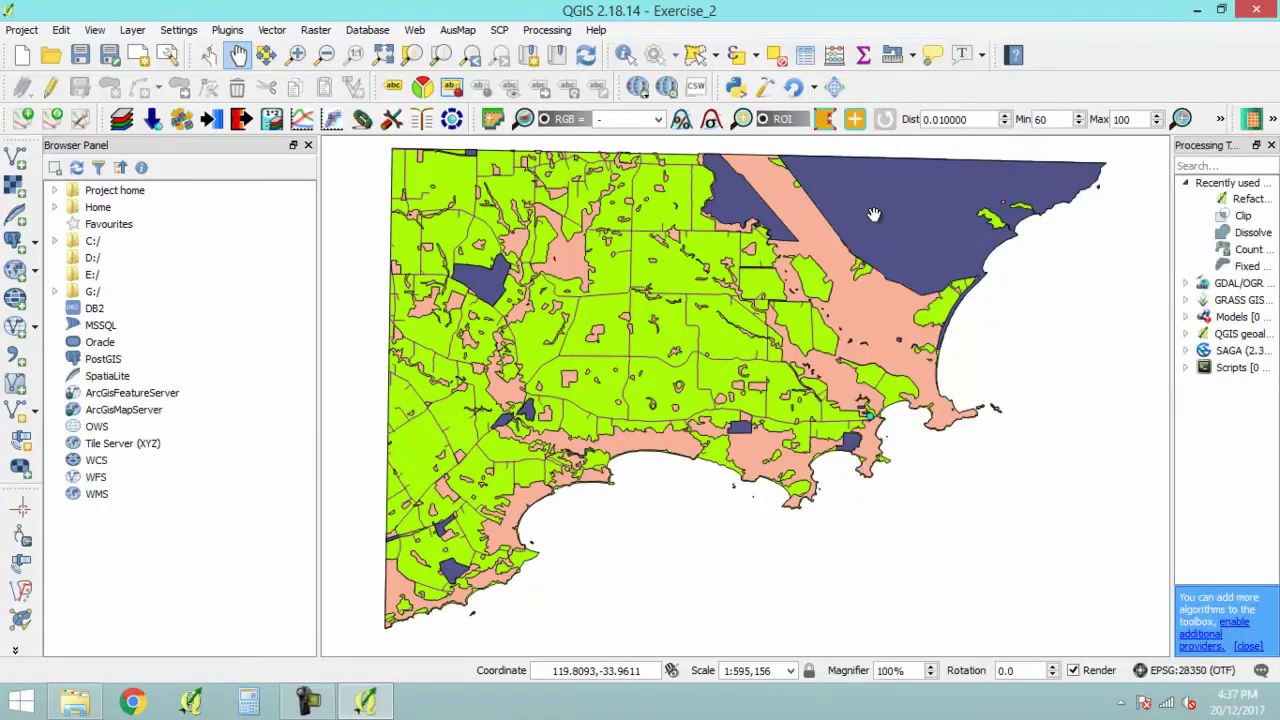
{"action": "right_click", "coordinate": [1098, 60]}
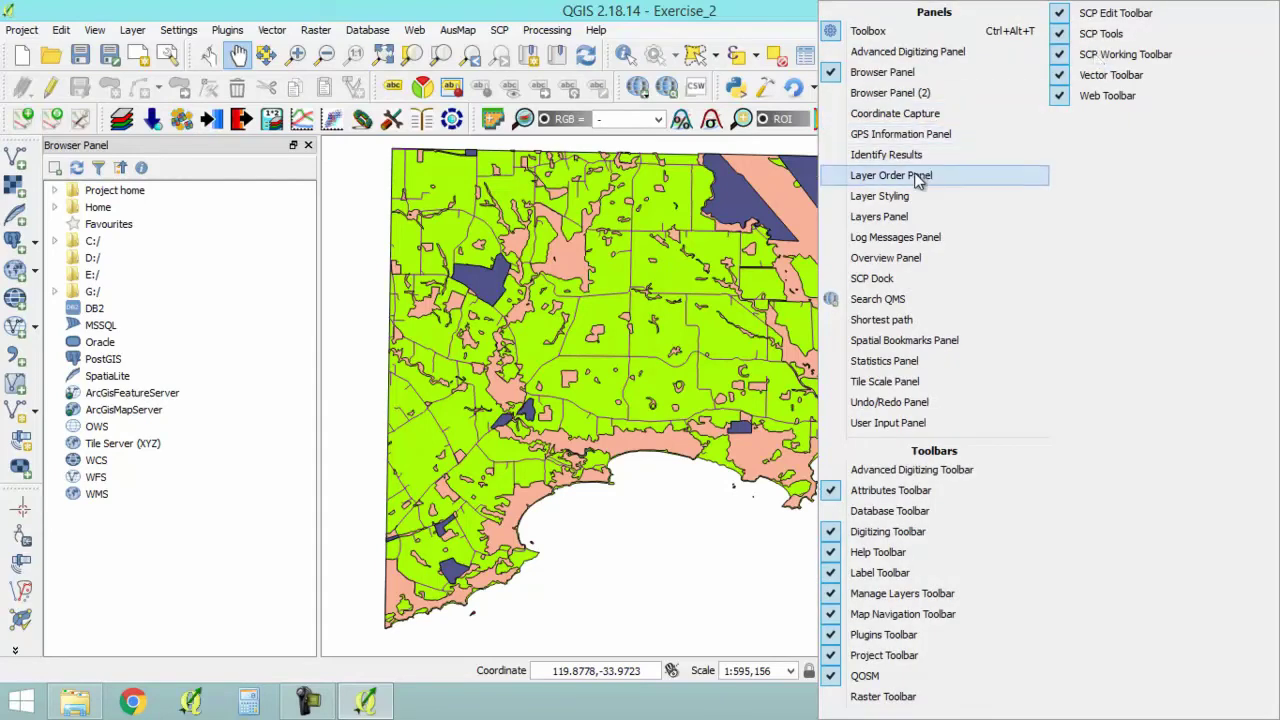
{"action": "left_click", "coordinate": [878, 206]}
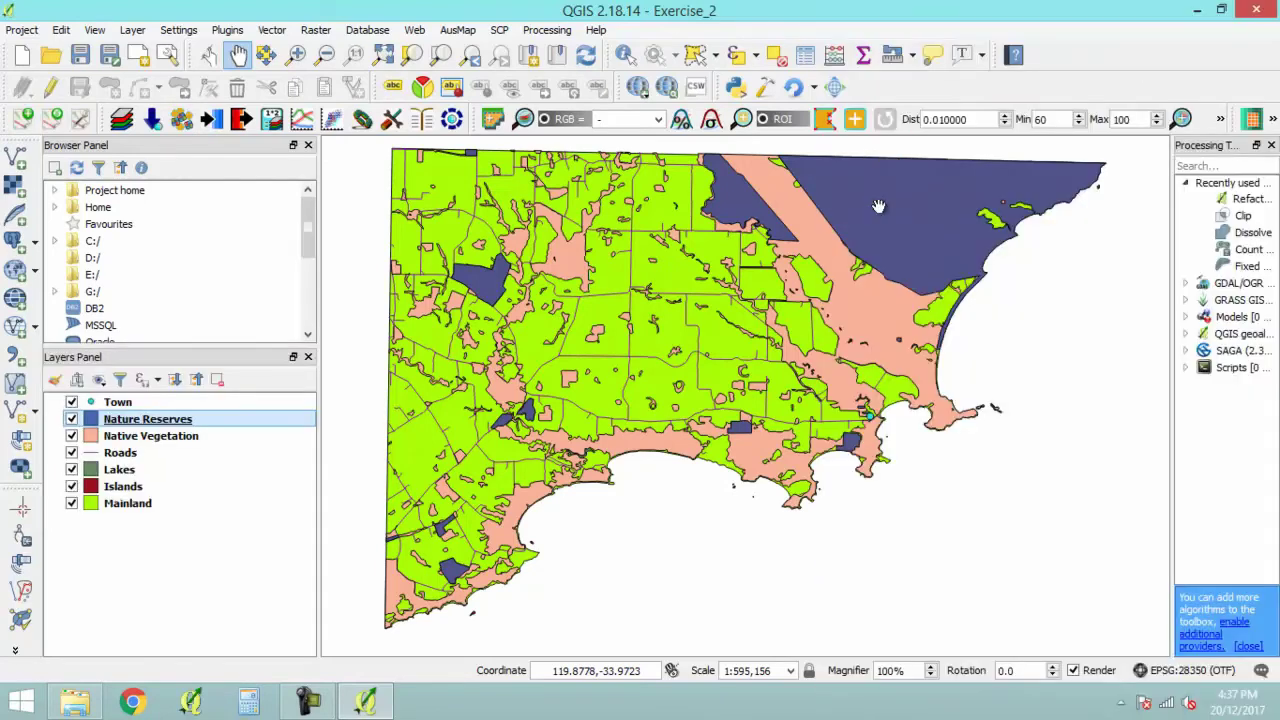
{"action": "right_click", "coordinate": [1098, 64]}
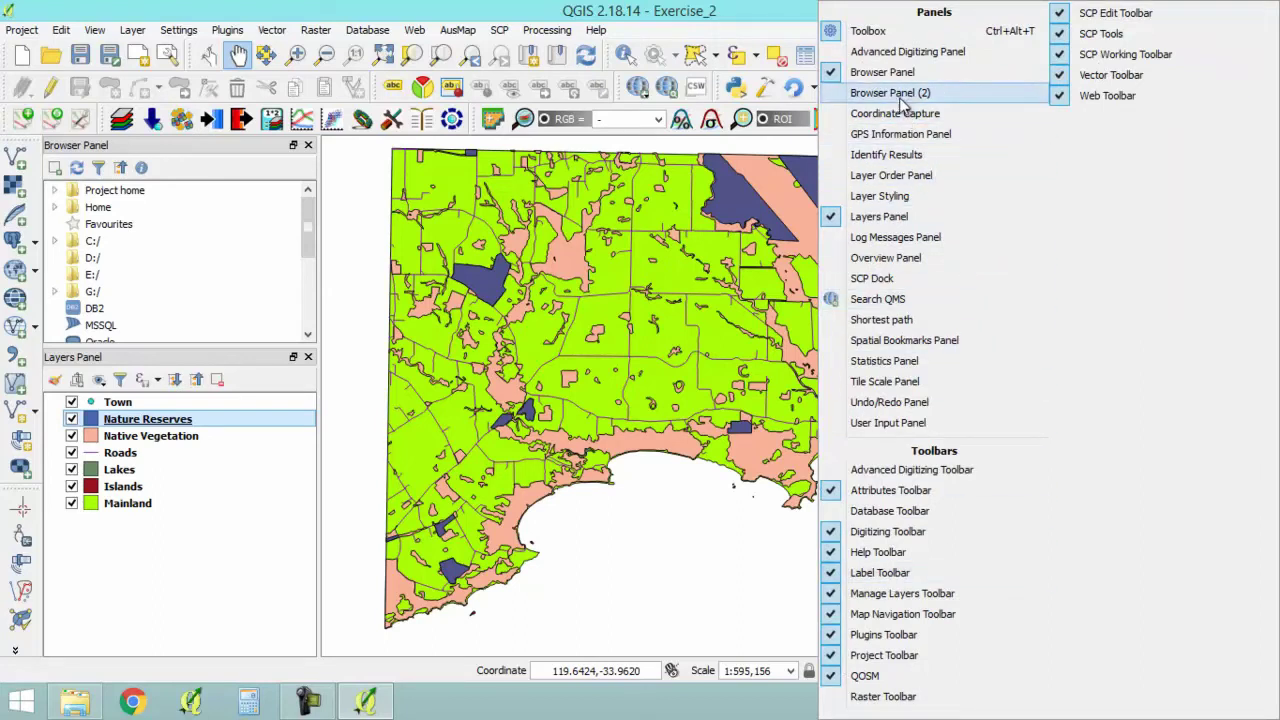
In the Browser panel, navigate from C:/ through Users and Documents to QGIS_Training/01_Training_Data
{"action": "left_click", "coordinate": [736, 10]}
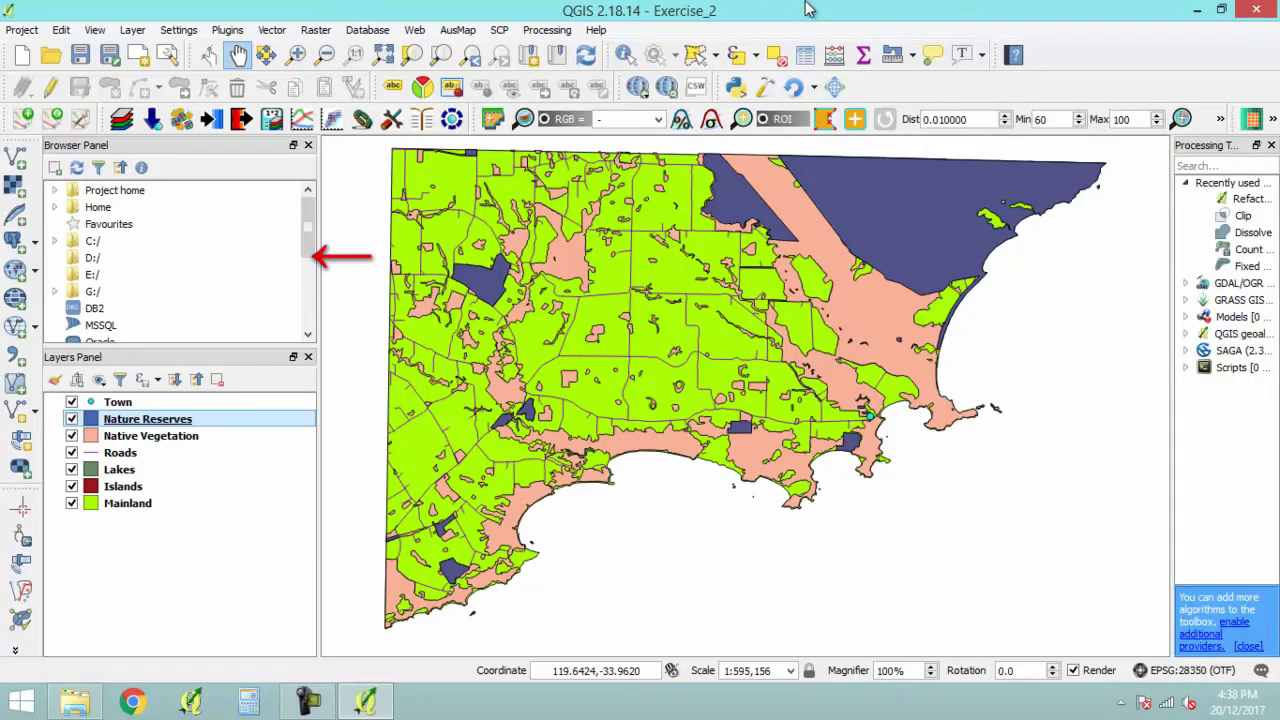
{"action": "key", "text": "super+c"}
{"action": "double_click", "coordinate": [92, 241]}
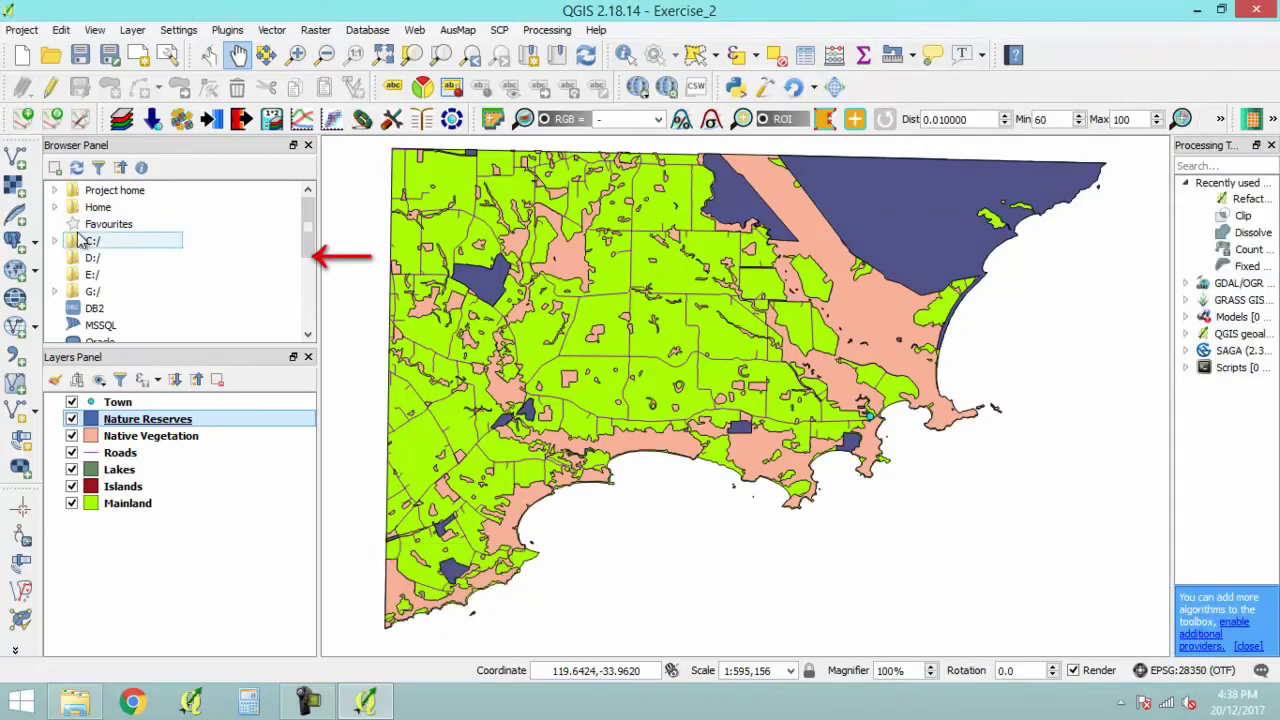
{"action": "scroll", "coordinate": [308, 340], "scroll_direction": "down", "scroll_amount": 2}
{"action": "double_click", "coordinate": [115, 290]}
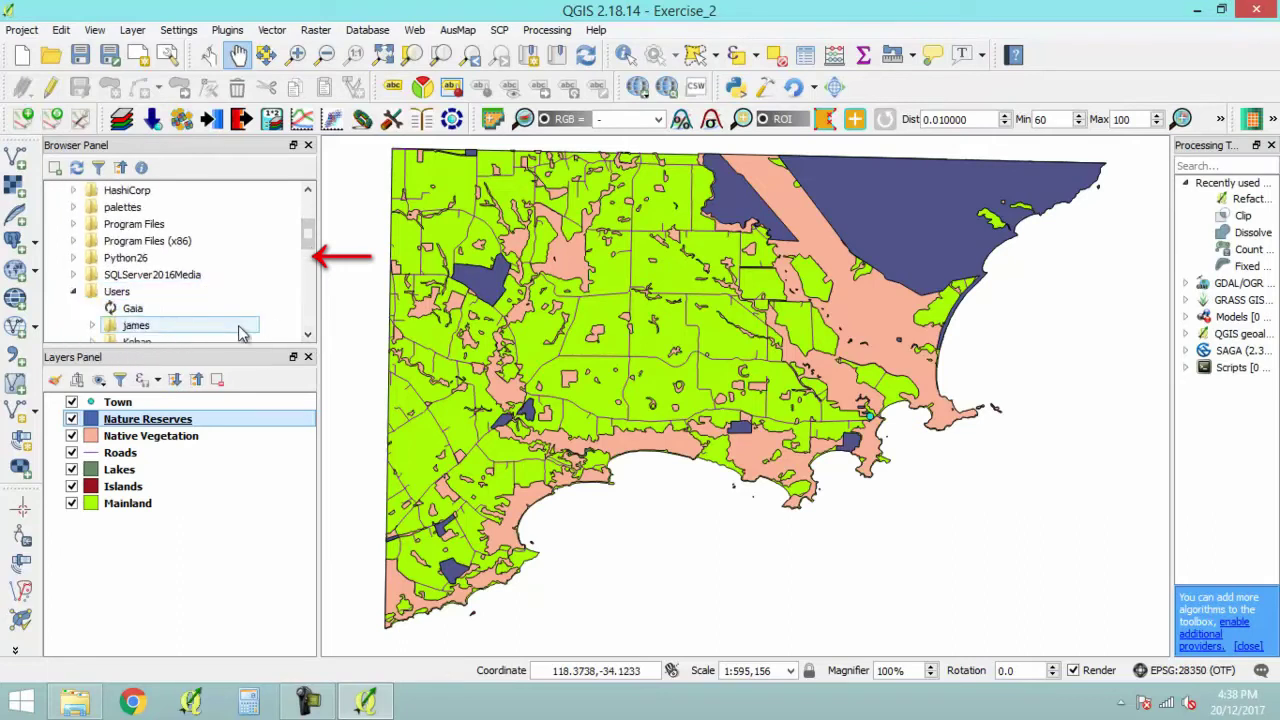
{"action": "scroll", "coordinate": [308, 337], "scroll_direction": "down", "scroll_amount": 2}
{"action": "scroll", "coordinate": [308, 337], "scroll_direction": "down", "scroll_amount": 2}
{"action": "double_click", "coordinate": [100, 257]}
{"action": "scroll", "coordinate": [157, 277], "scroll_direction": "down", "scroll_amount": 3}
{"action": "double_click", "coordinate": [157, 274]}
{"action": "double_click", "coordinate": [150, 293]}
{"action": "scroll", "coordinate": [175, 255], "scroll_direction": "down", "scroll_amount": 3}
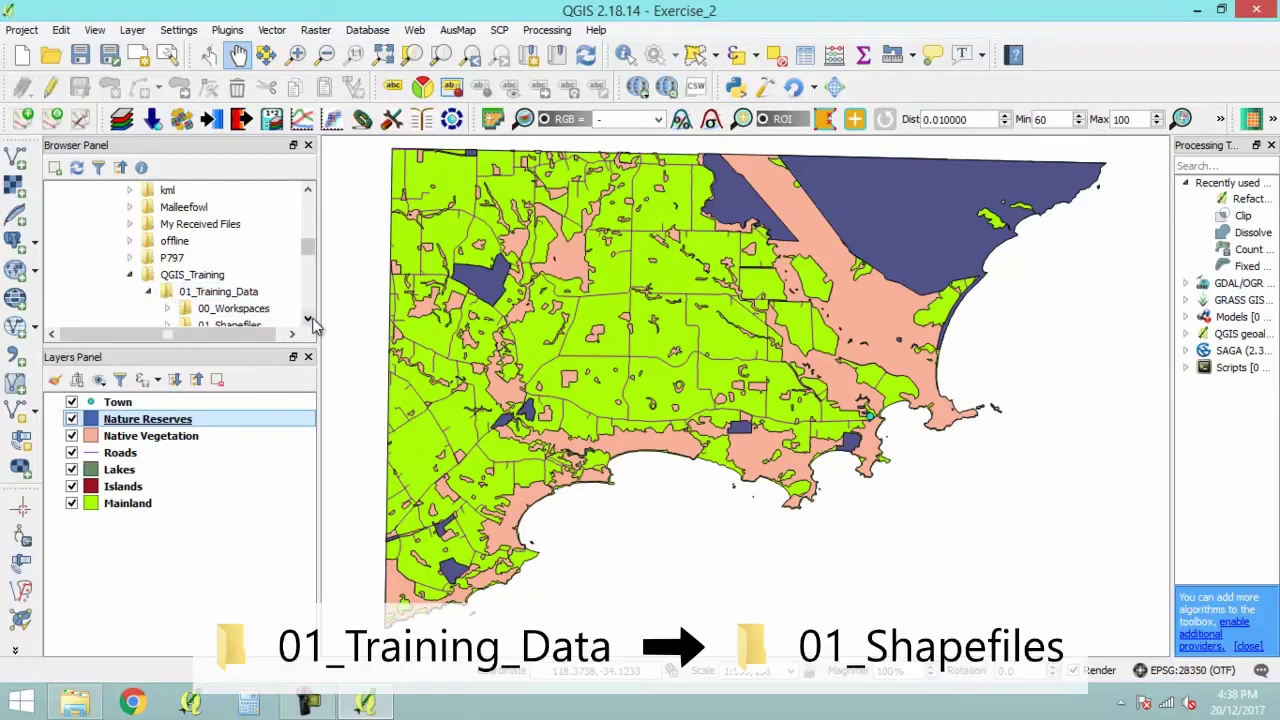
Add i5012_watercourselines.shp from 01_Shapefiles/Bremer_Bay to the map
{"action": "left_click", "coordinate": [168, 241]}
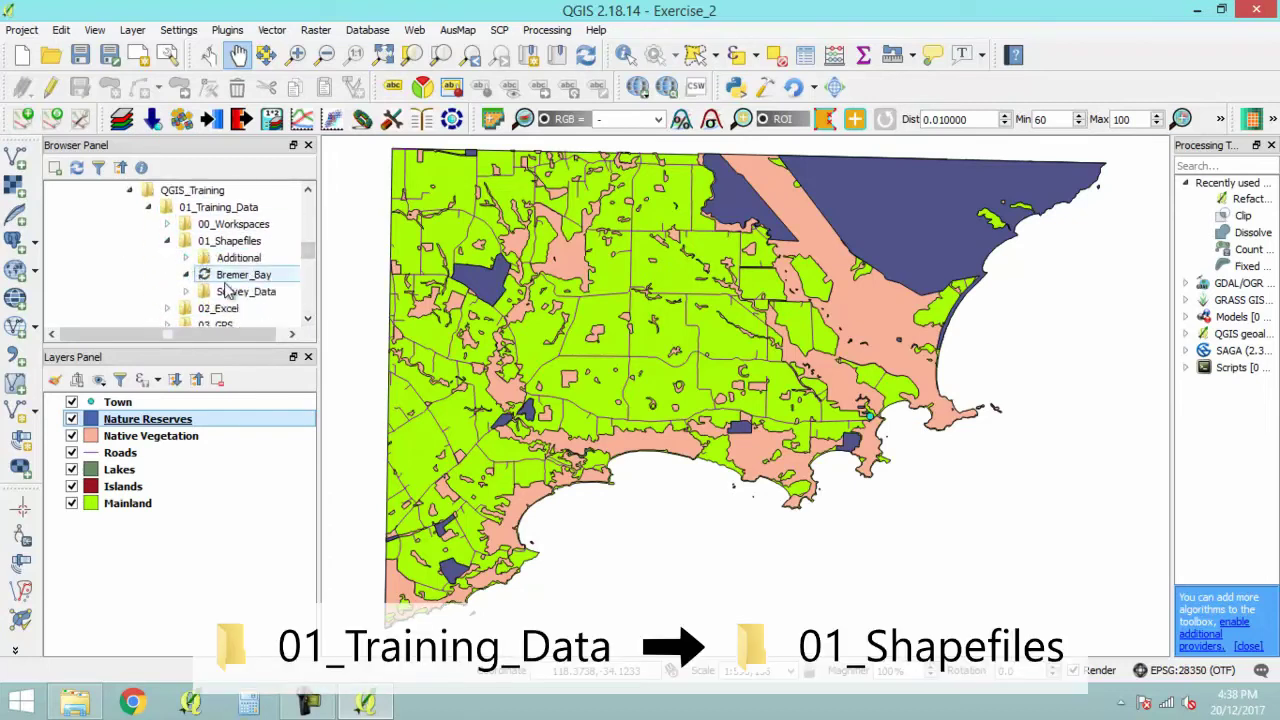
{"action": "left_click", "coordinate": [187, 271]}
{"action": "left_click_drag", "start_coordinate": [210, 335], "coordinate": [268, 342]}
{"action": "scroll", "coordinate": [305, 325], "scroll_direction": "down", "scroll_amount": 7}
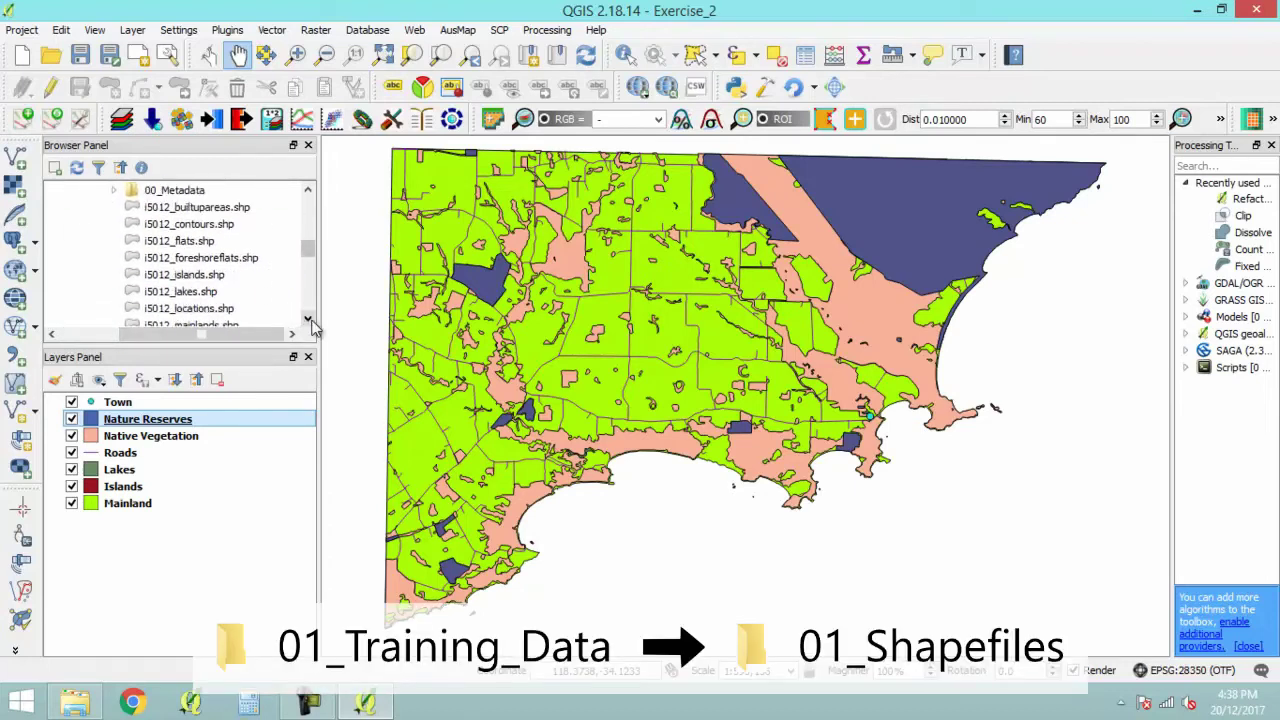
{"action": "double_click", "coordinate": [204, 293]}
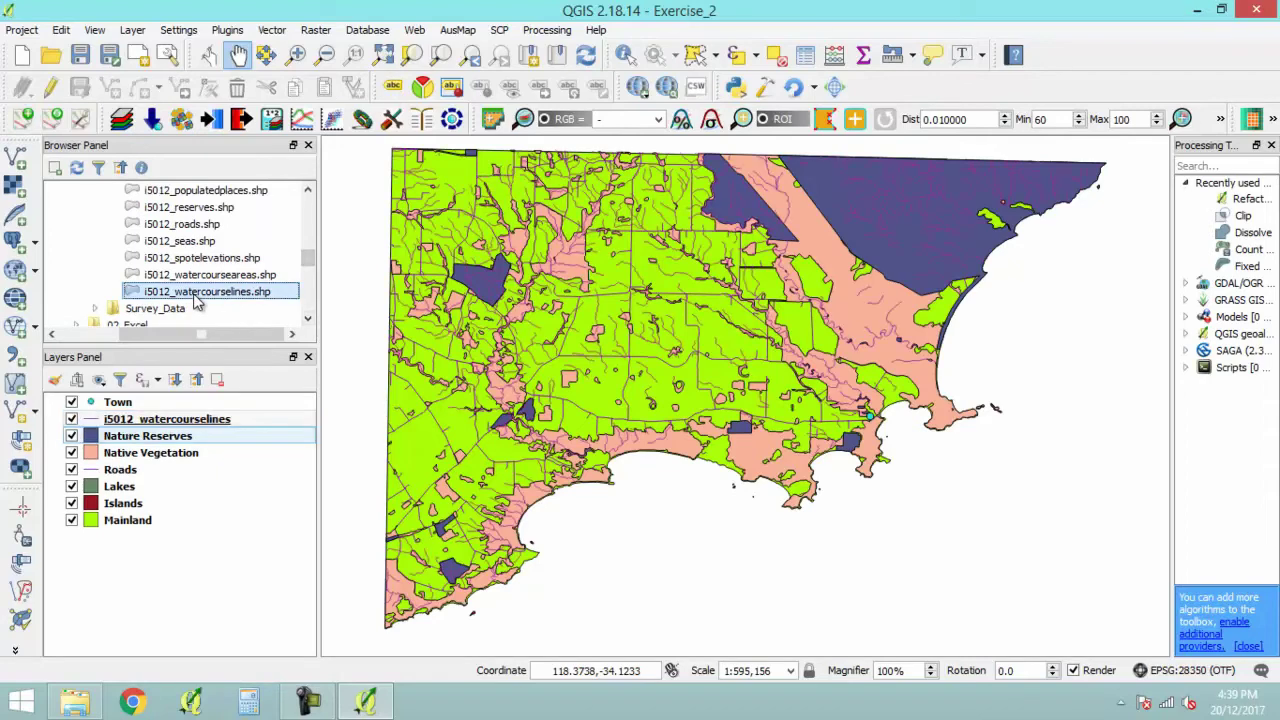
Move the watercourse lines layer below Lakes and rename it Rivers
{"action": "left_click", "coordinate": [181, 422]}
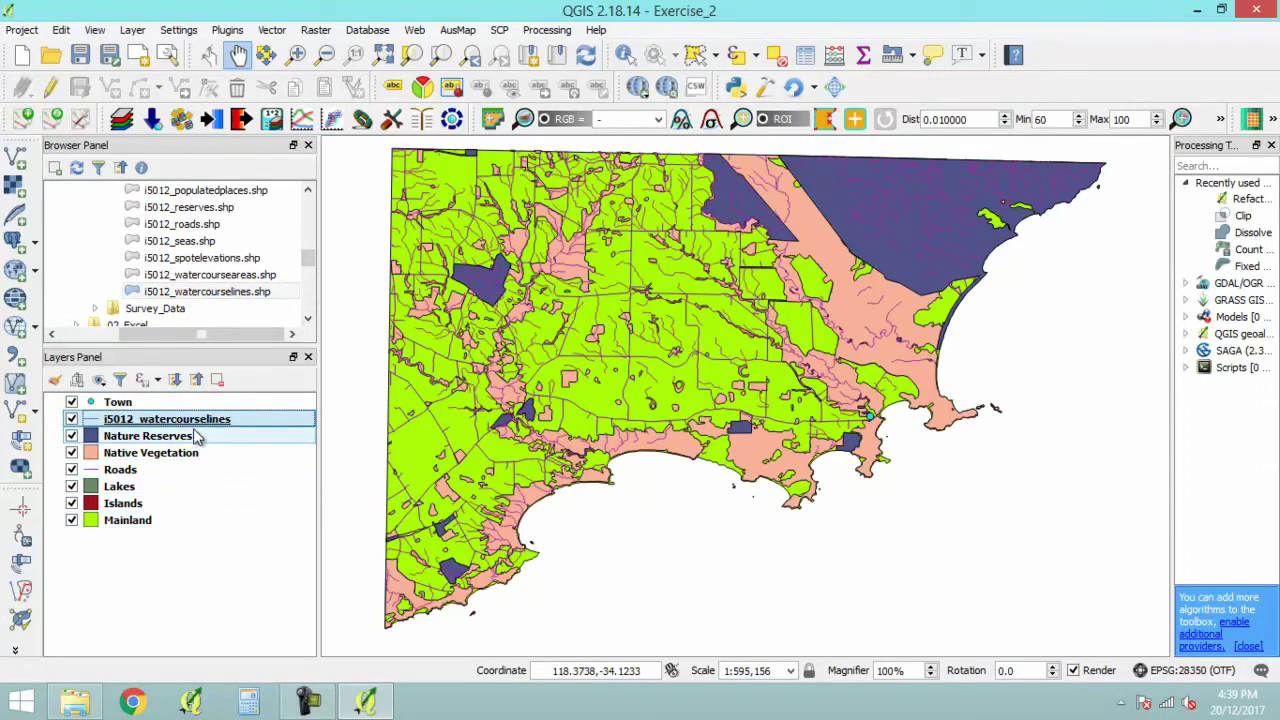
{"action": "left_click_drag", "start_coordinate": [182, 423], "coordinate": [188, 488]}
{"action": "right_click", "coordinate": [191, 491]}
{"action": "left_click", "coordinate": [232, 469]}
{"action": "type", "text": "Rivers"}
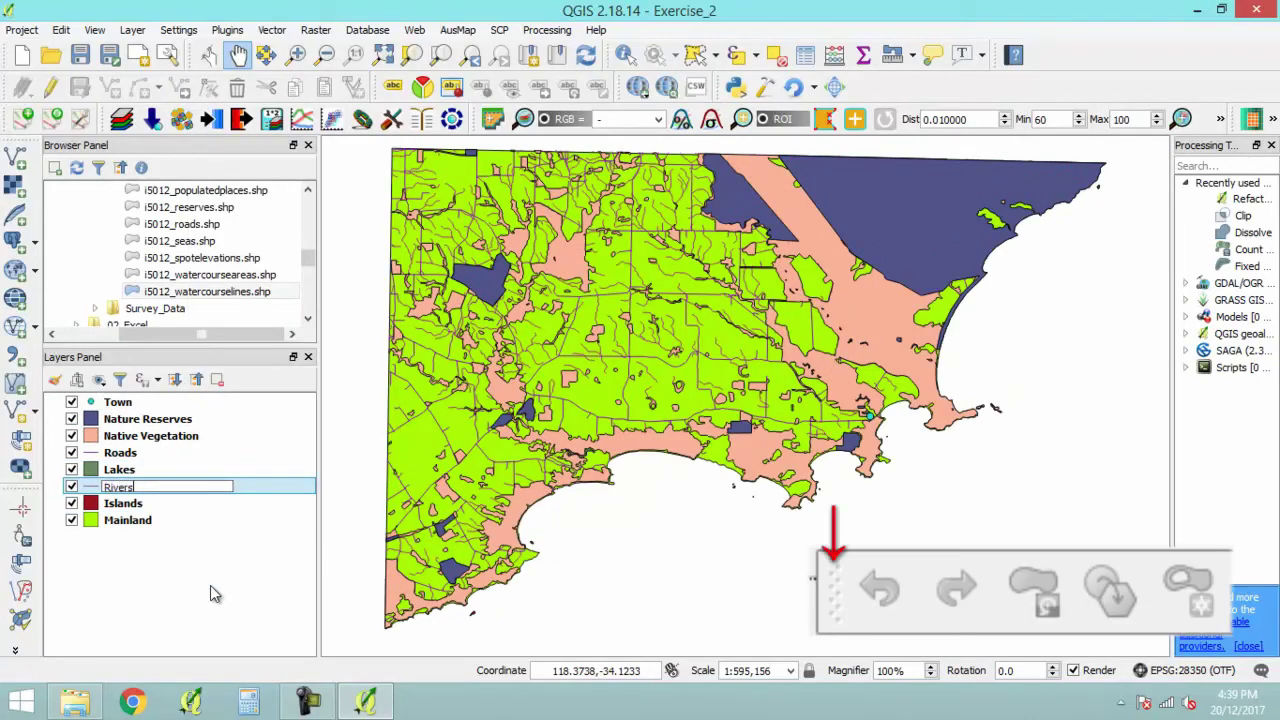
{"action": "key", "text": "Return"}
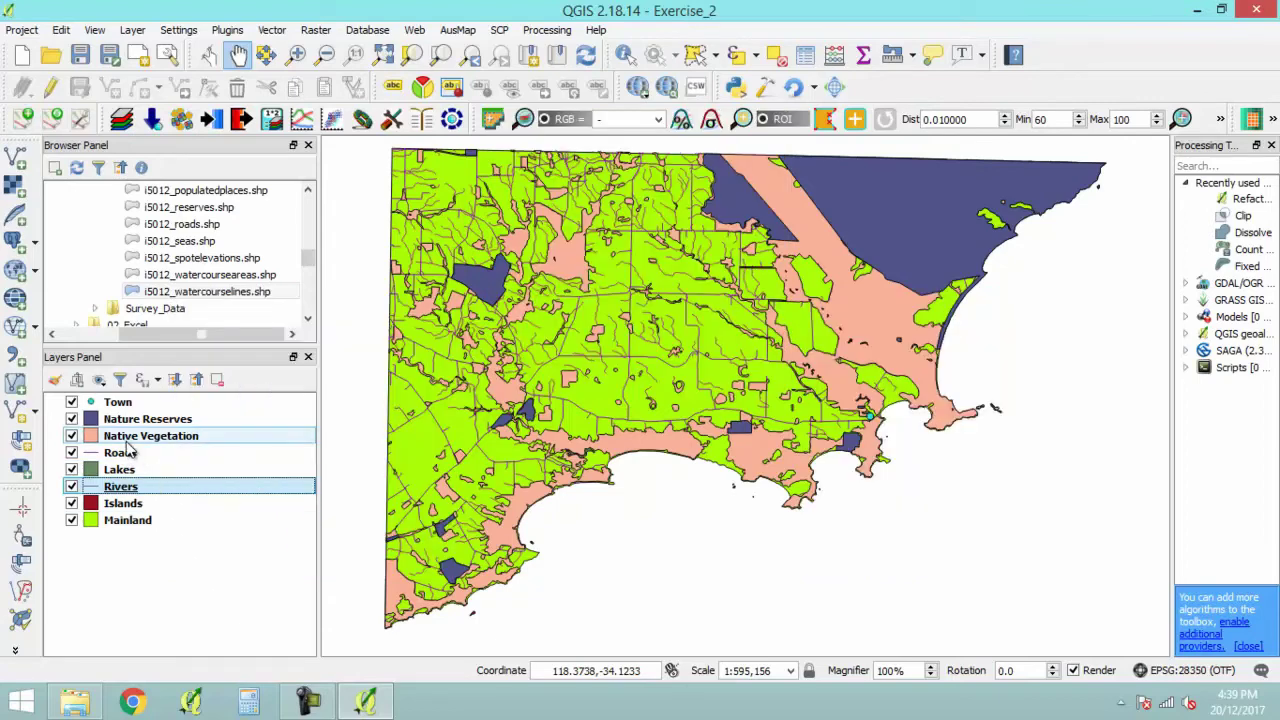
Start saving the Roads layer as a new file in GPS eXchange Format
{"action": "right_click", "coordinate": [120, 455]}
{"action": "left_click", "coordinate": [168, 328]}
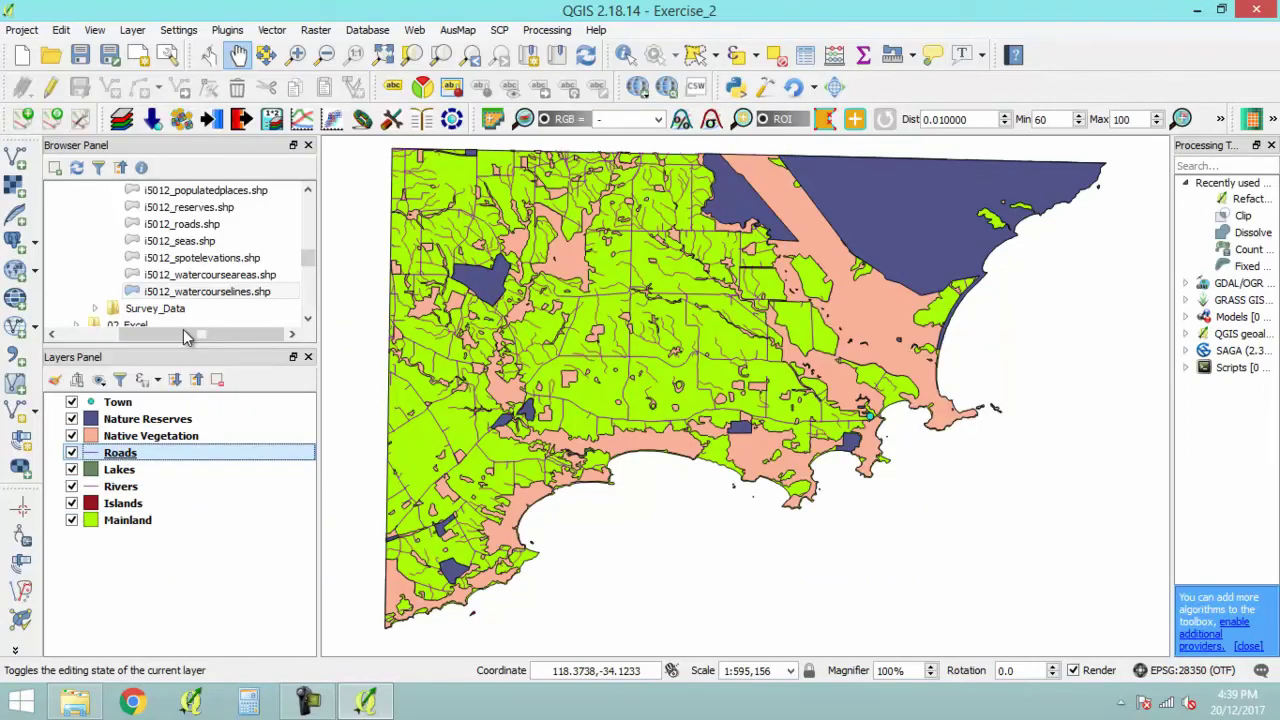
{"action": "left_click", "coordinate": [1022, 72]}
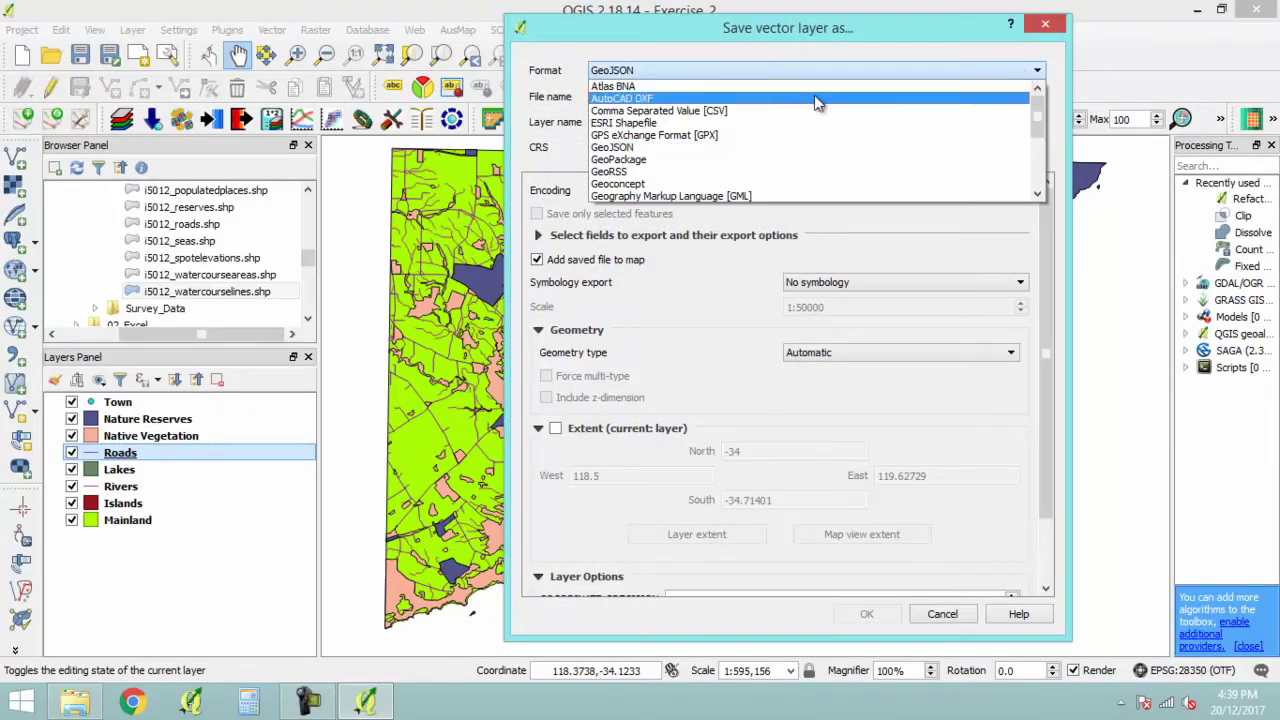
{"action": "left_click", "coordinate": [749, 136]}
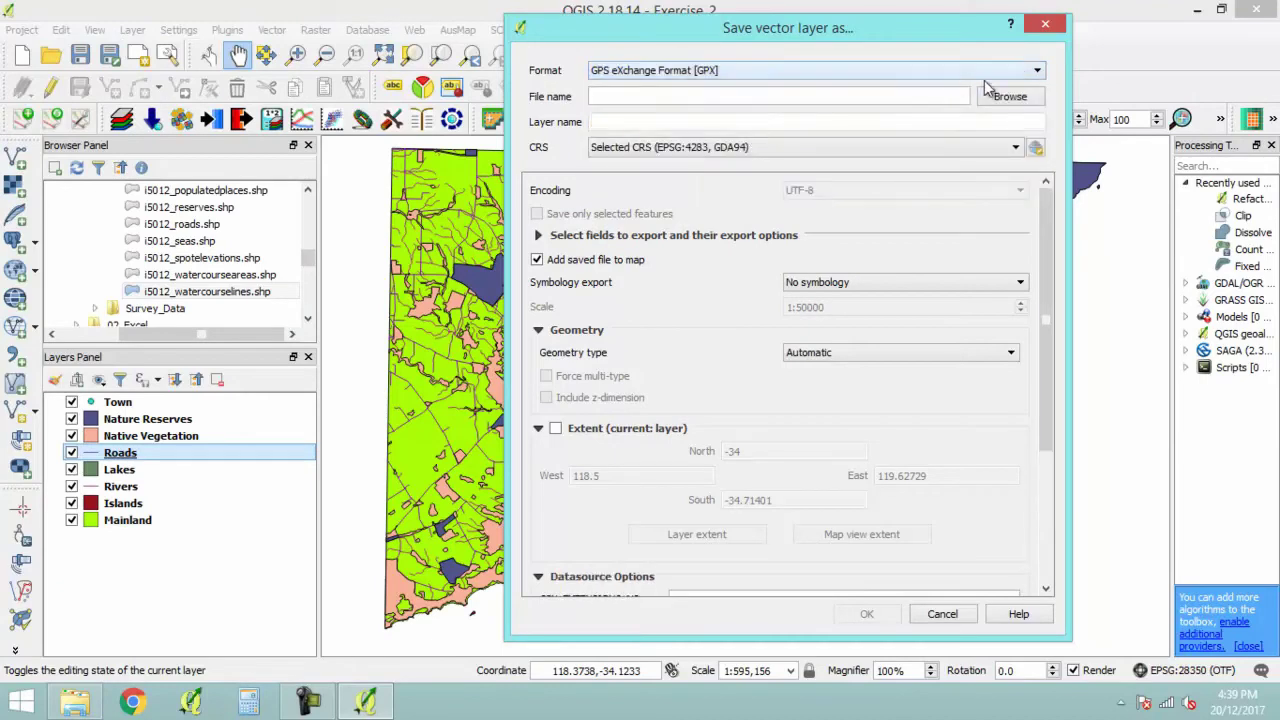
Set the export destination to Roads.gpx in 02_Training_Outputs/02_Excel
{"action": "left_click", "coordinate": [1008, 99]}
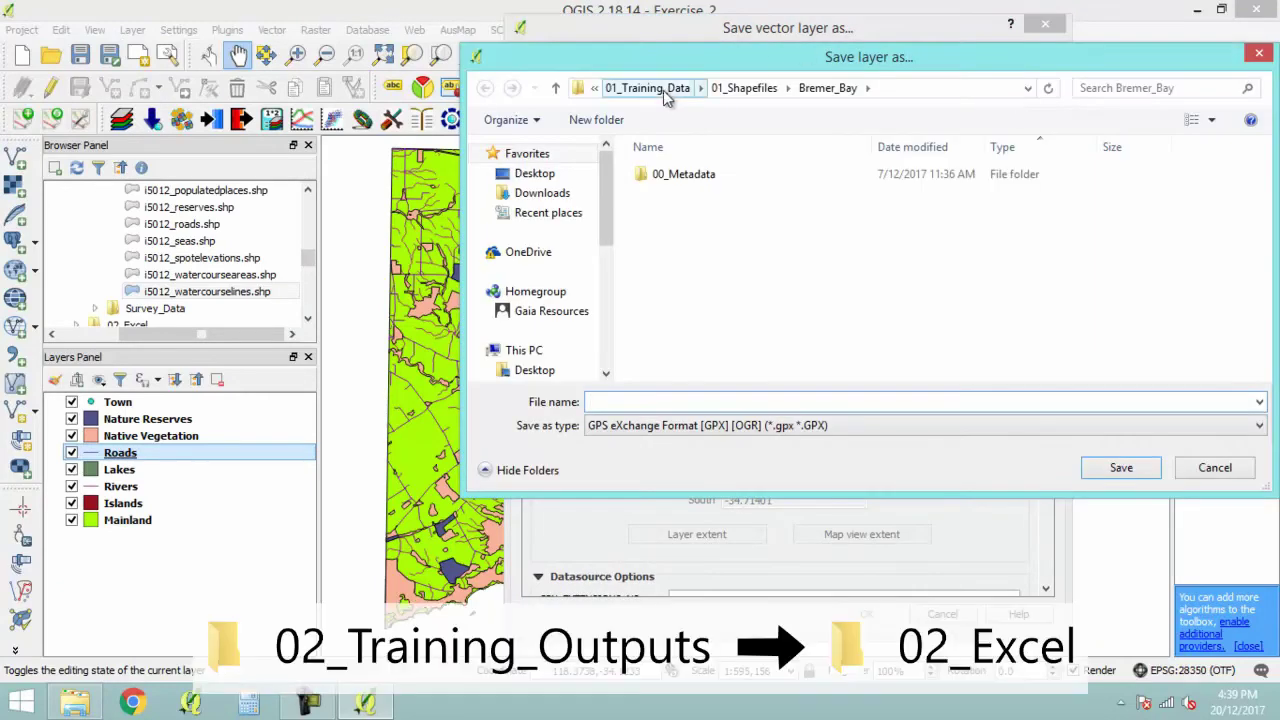
{"action": "left_click", "coordinate": [663, 90]}
{"action": "left_click", "coordinate": [698, 90]}
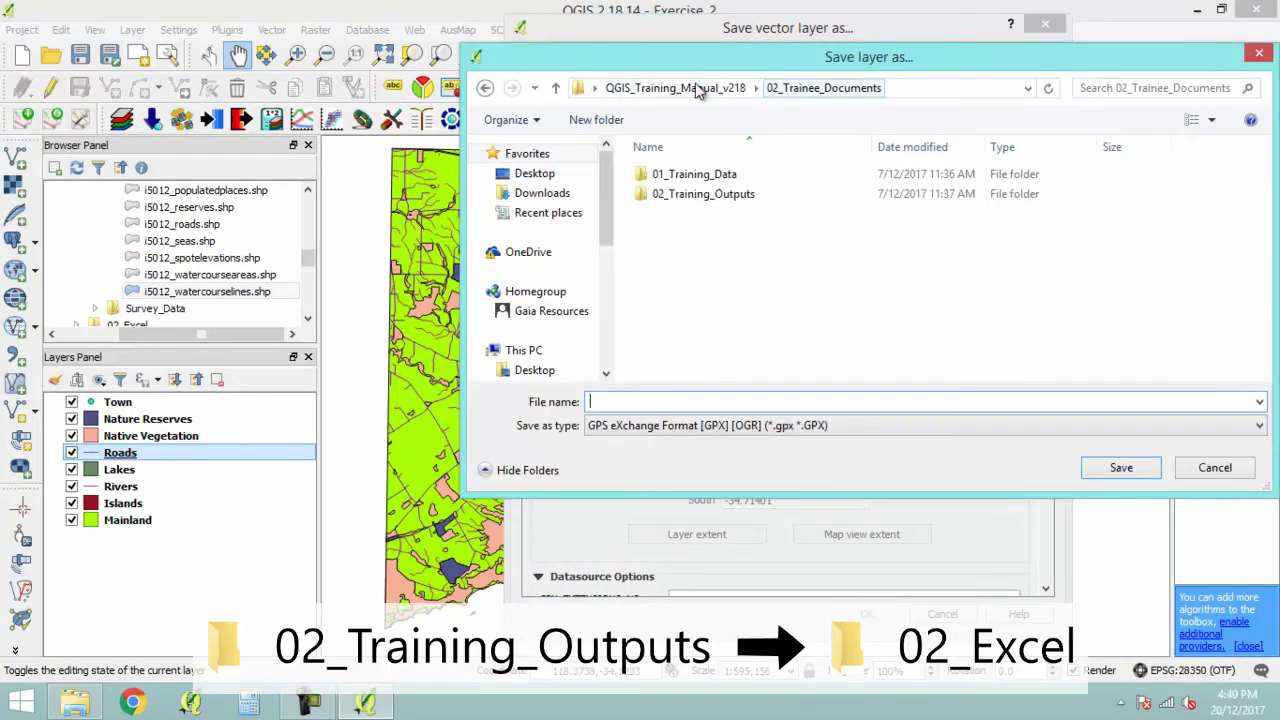
{"action": "double_click", "coordinate": [712, 194]}
{"action": "double_click", "coordinate": [697, 214]}
{"action": "left_click", "coordinate": [750, 401]}
{"action": "type", "text": "Roads"}
{"action": "left_click", "coordinate": [1135, 474]}
Export Roads without adding it to the map and dismiss the saving-done message
{"action": "left_click", "coordinate": [537, 259]}
{"action": "left_click", "coordinate": [866, 614]}
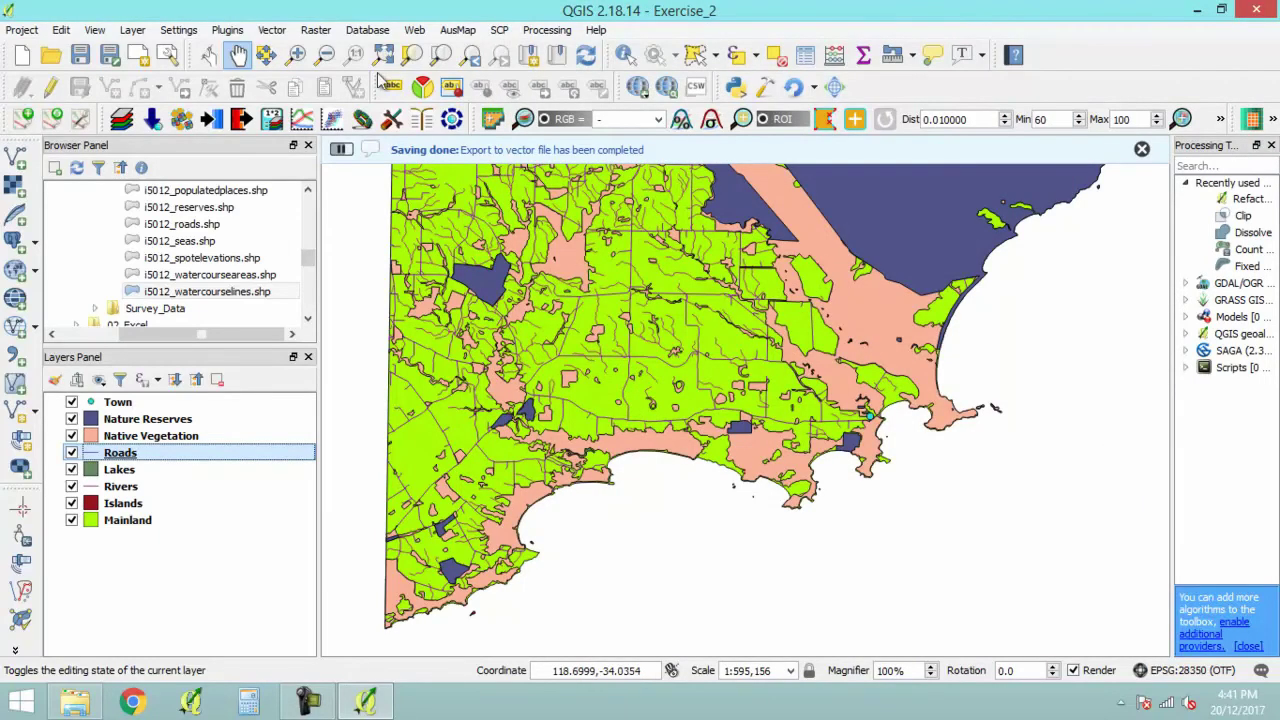
{"action": "left_click", "coordinate": [1142, 150]}
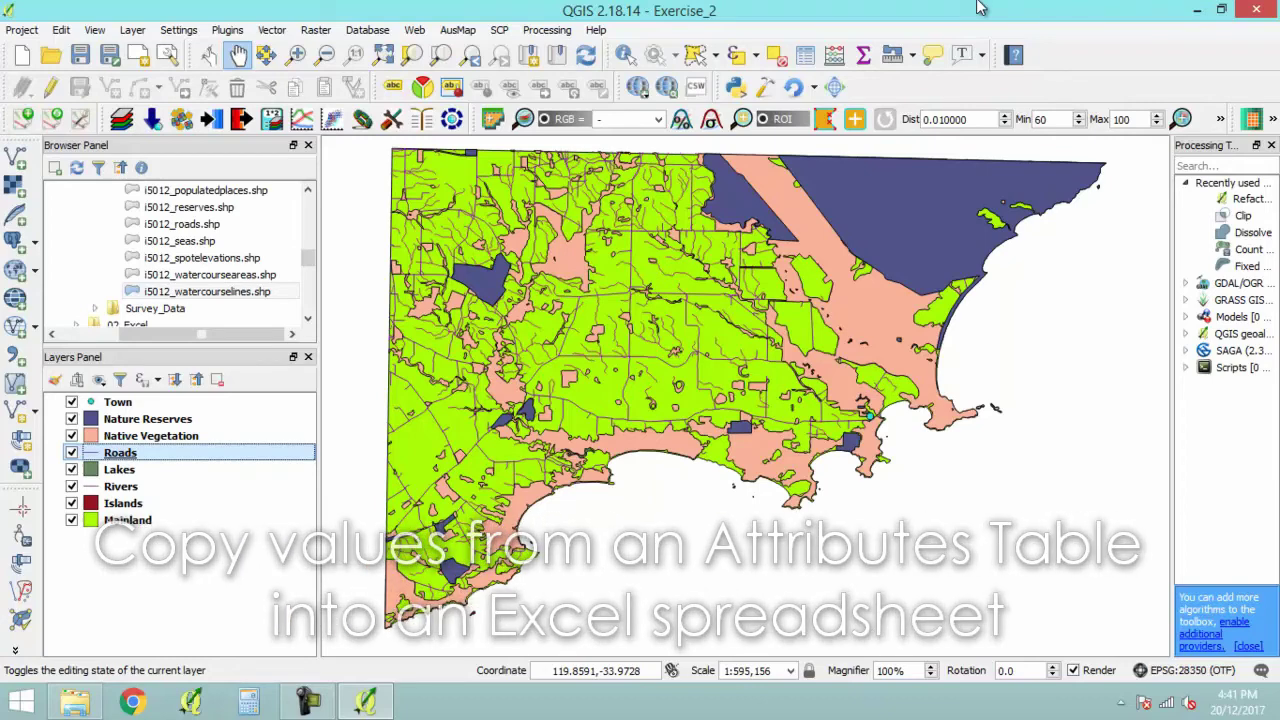
Select and copy all nine Nature Reserves records, then launch Excel with a blank workbook
{"action": "right_click", "coordinate": [138, 421]}
{"action": "left_click", "coordinate": [255, 258]}
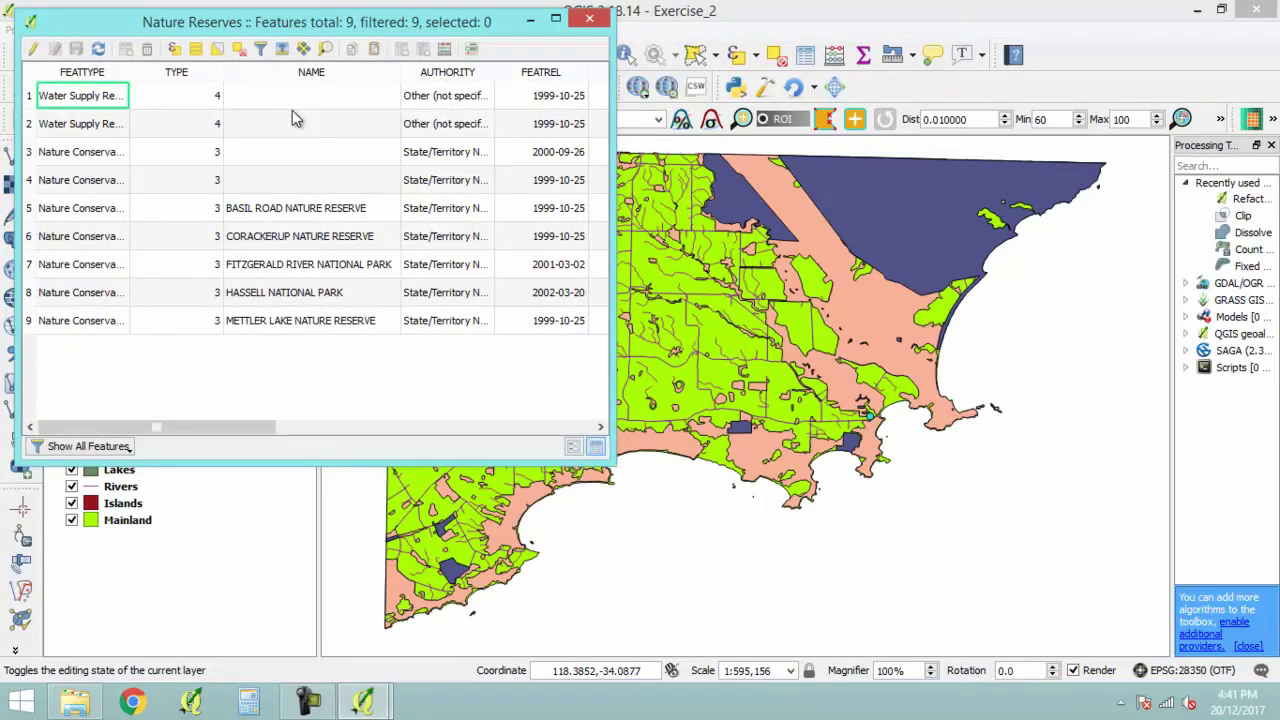
{"action": "left_click", "coordinate": [197, 50]}
{"action": "key", "text": "ctrl+c"}
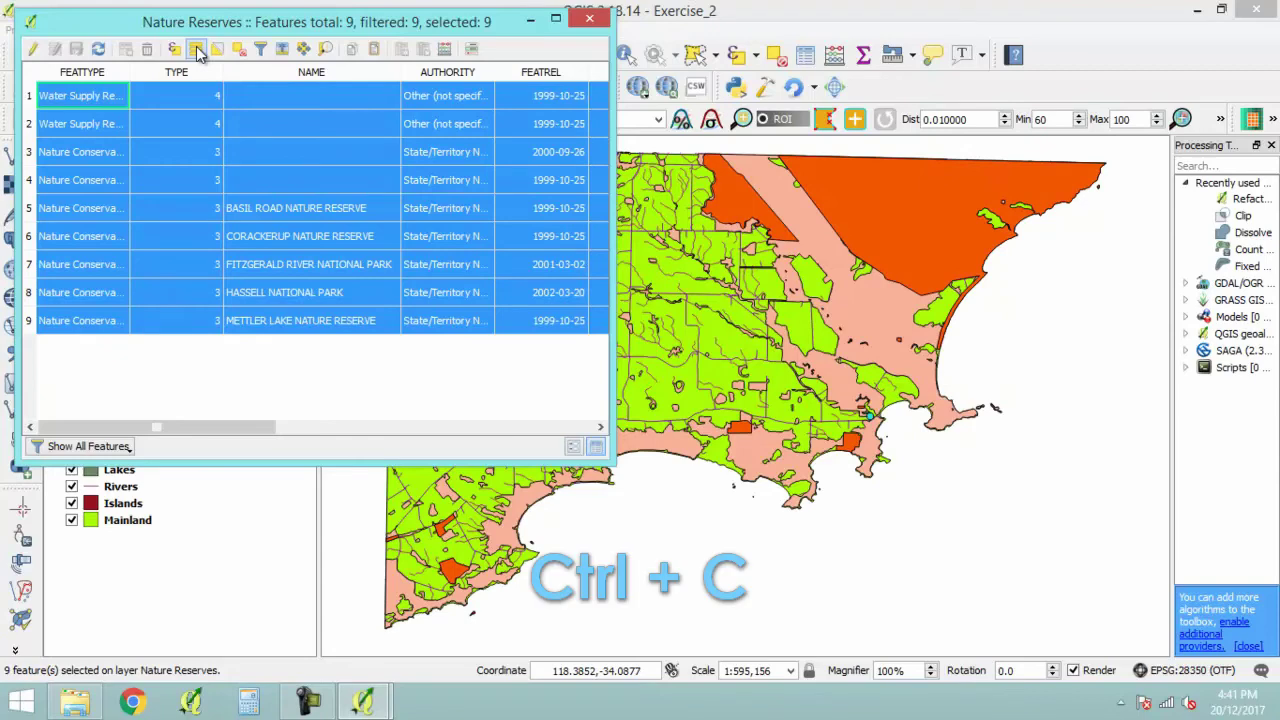
{"action": "left_click", "coordinate": [20, 702]}
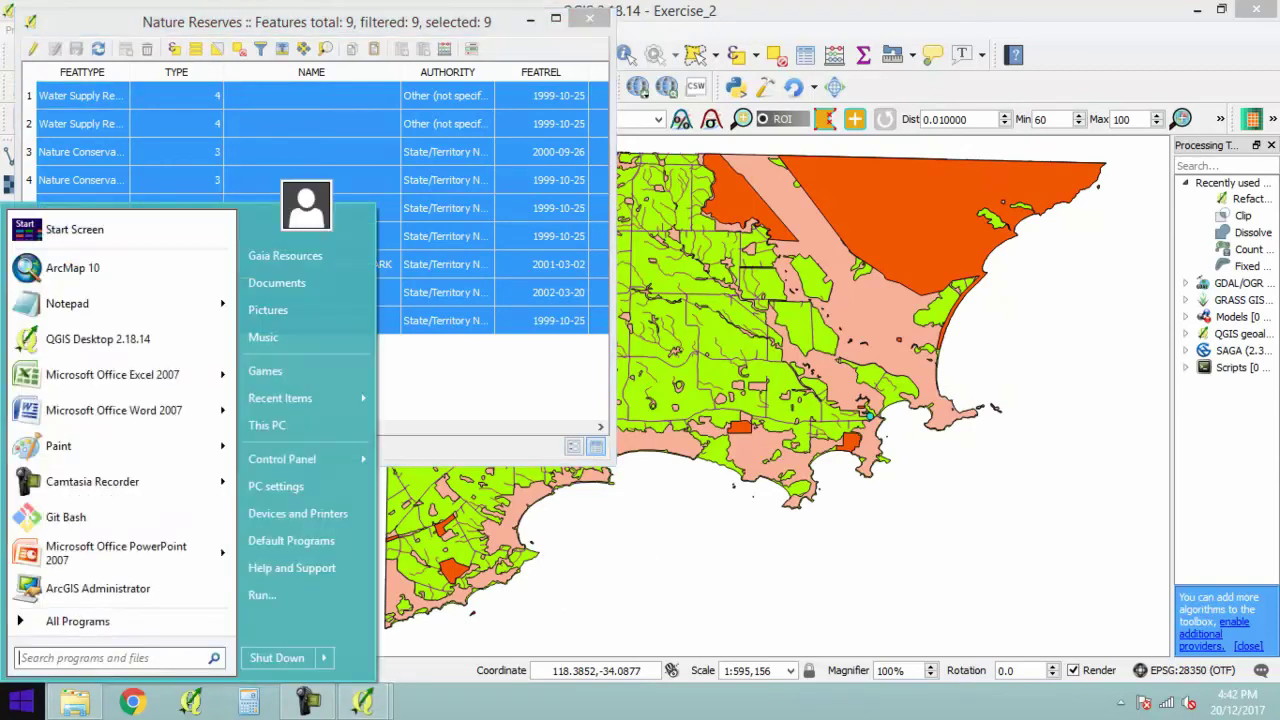
{"action": "left_click", "coordinate": [130, 375]}
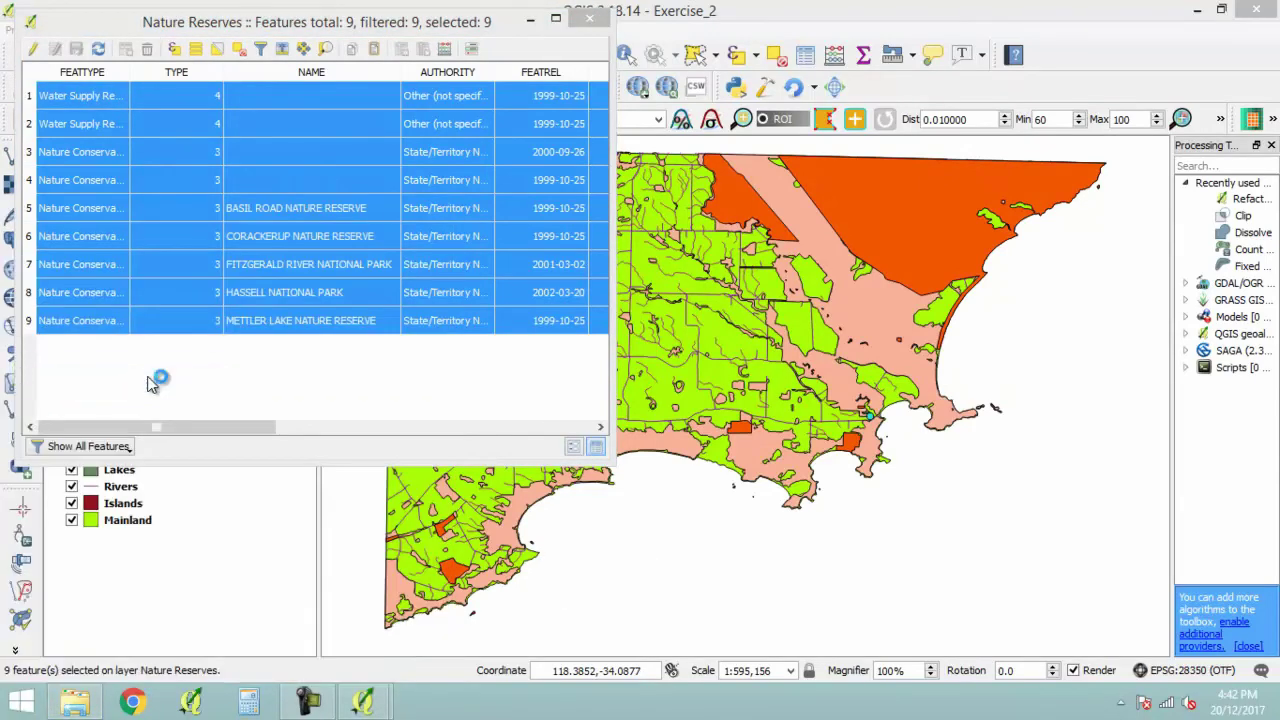
Paste the reserve records and widen columns D, F and G to show full names and dates
{"action": "key", "text": "ctrl+v"}
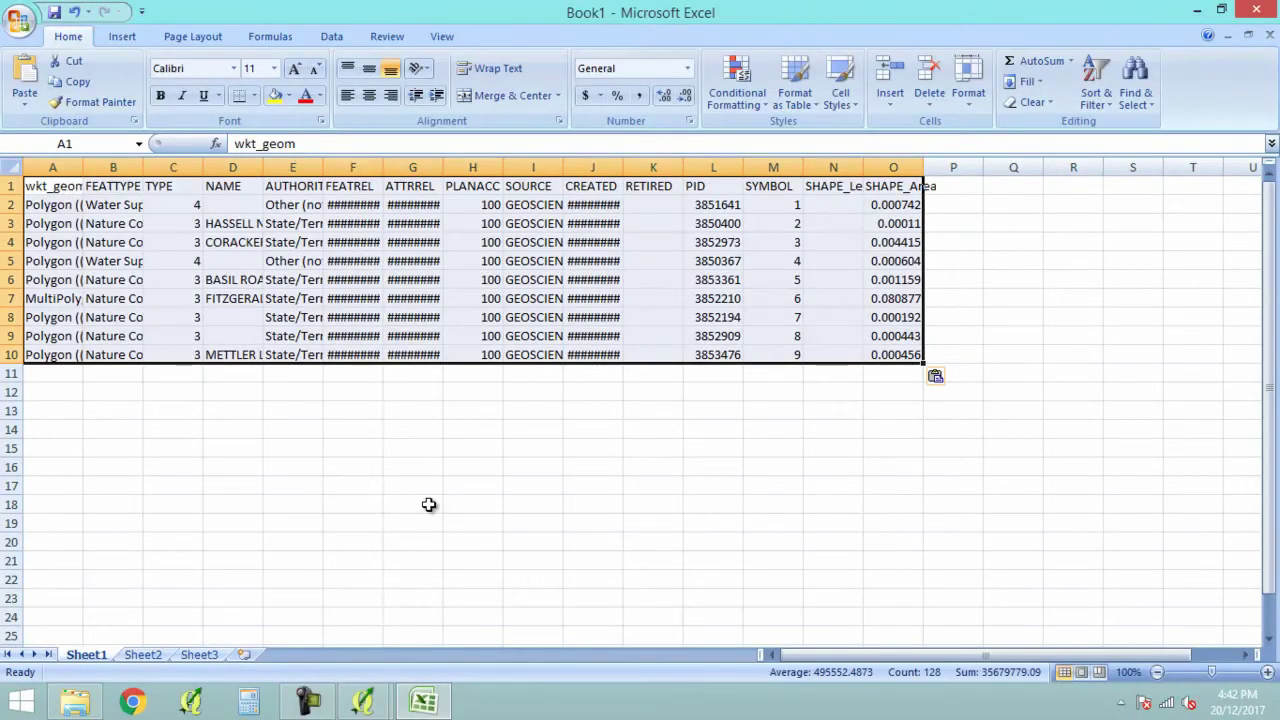
{"action": "left_click", "coordinate": [590, 448]}
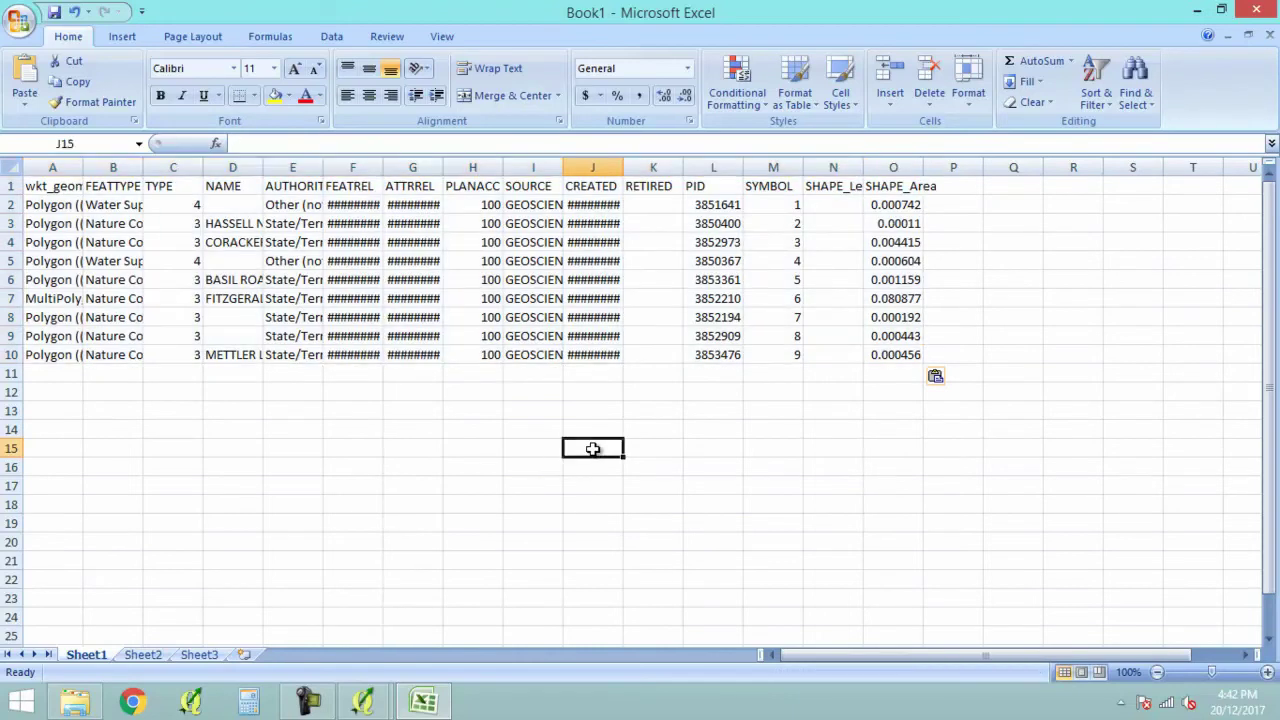
{"action": "double_click", "coordinate": [384, 171]}
{"action": "double_click", "coordinate": [452, 167]}
{"action": "left_click_drag", "start_coordinate": [262, 167], "coordinate": [358, 167]}
{"action": "left_click", "coordinate": [388, 428]}
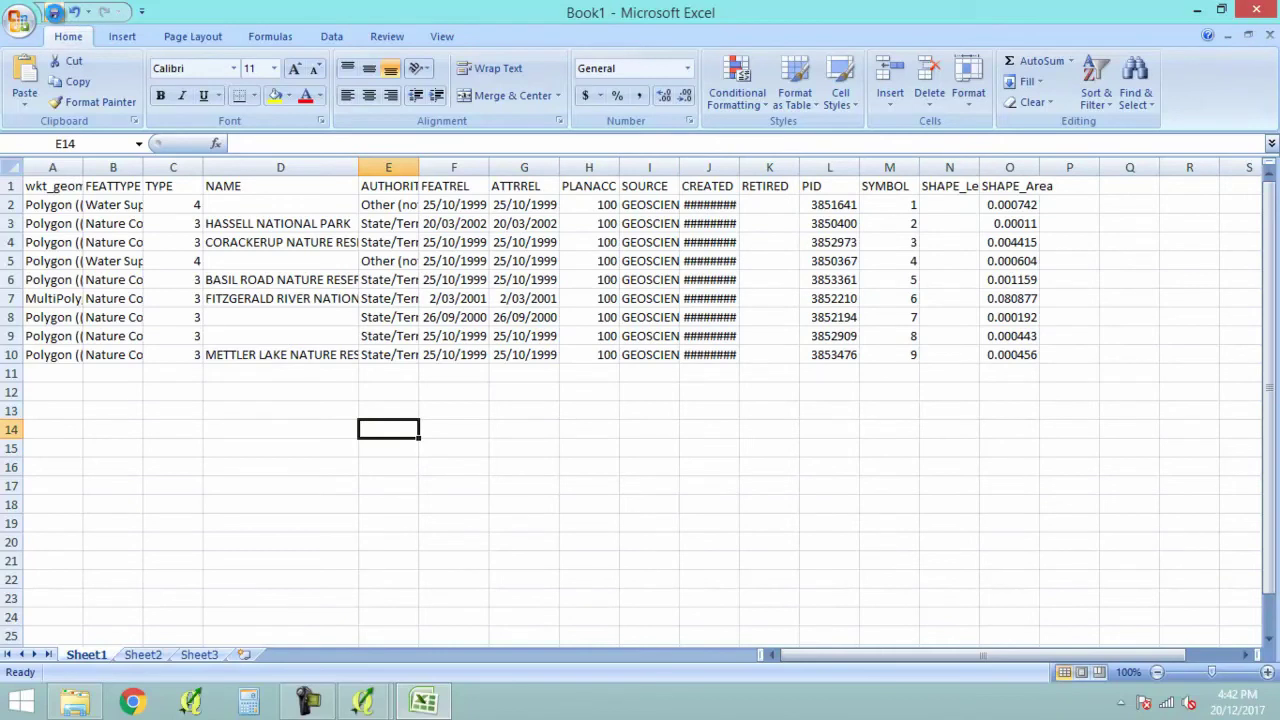
Save the workbook as Nature_reserves.xlsx in 02_Training_Outputs/02_Excel and close Excel
{"action": "left_click", "coordinate": [54, 12]}
{"action": "double_click", "coordinate": [257, 164]}
{"action": "double_click", "coordinate": [253, 160]}
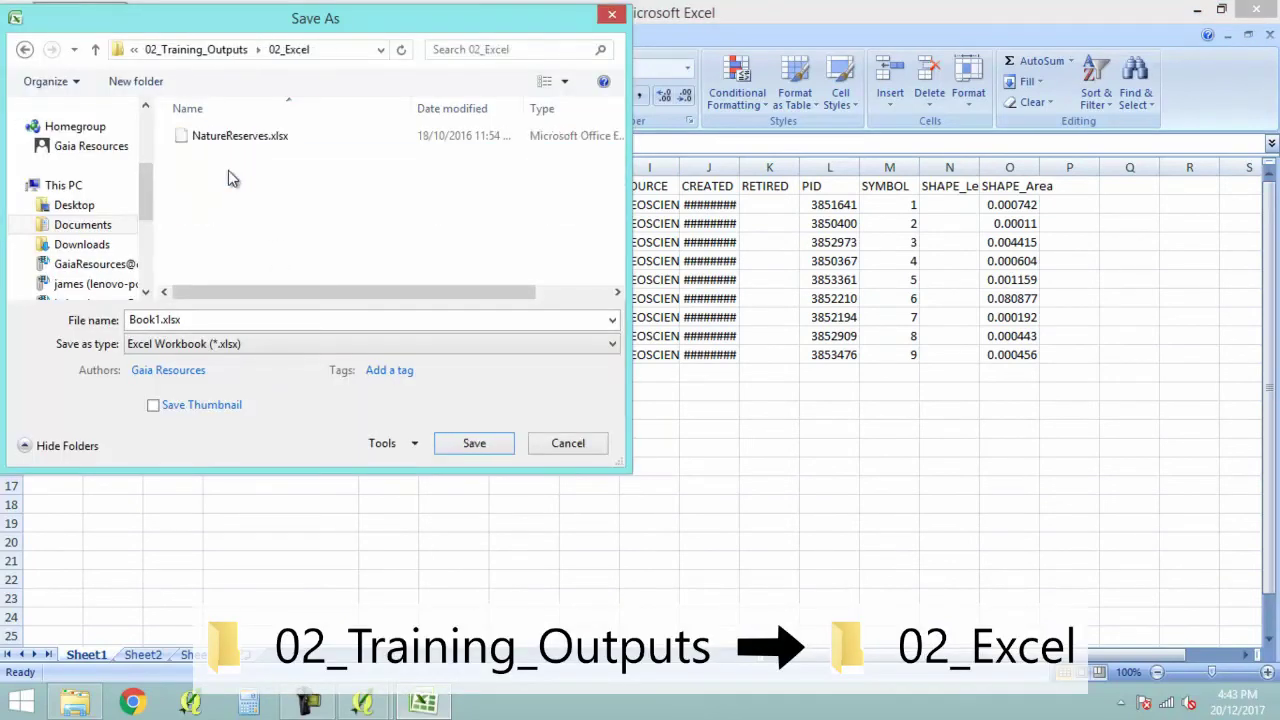
{"action": "double_click", "coordinate": [190, 320]}
{"action": "type", "text": "Natu"}
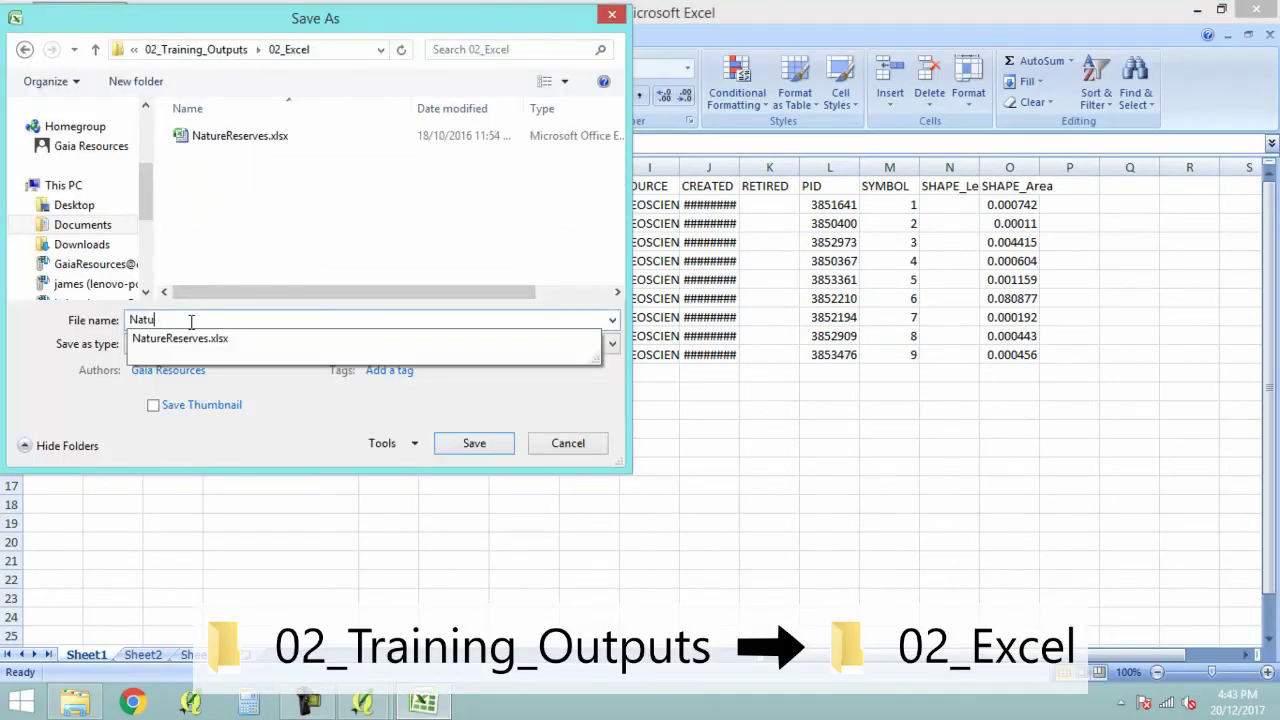
{"action": "type", "text": "re_reserves"}
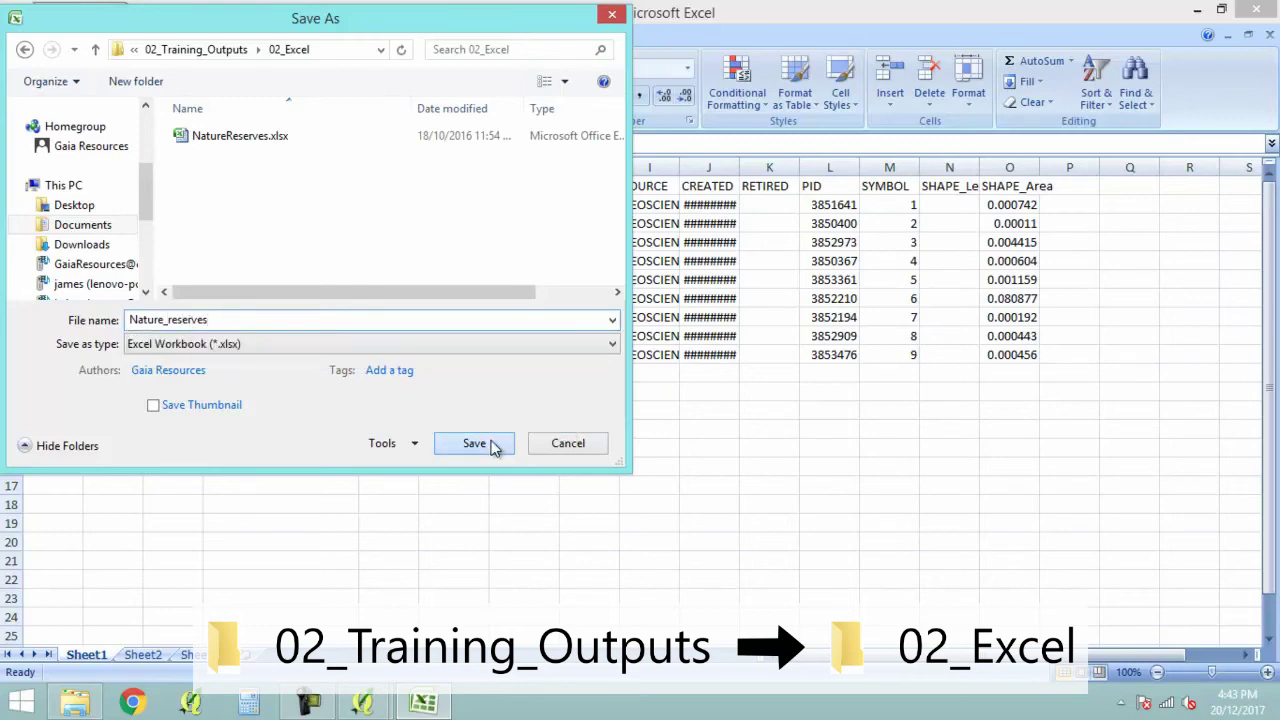
{"action": "left_click", "coordinate": [491, 444]}
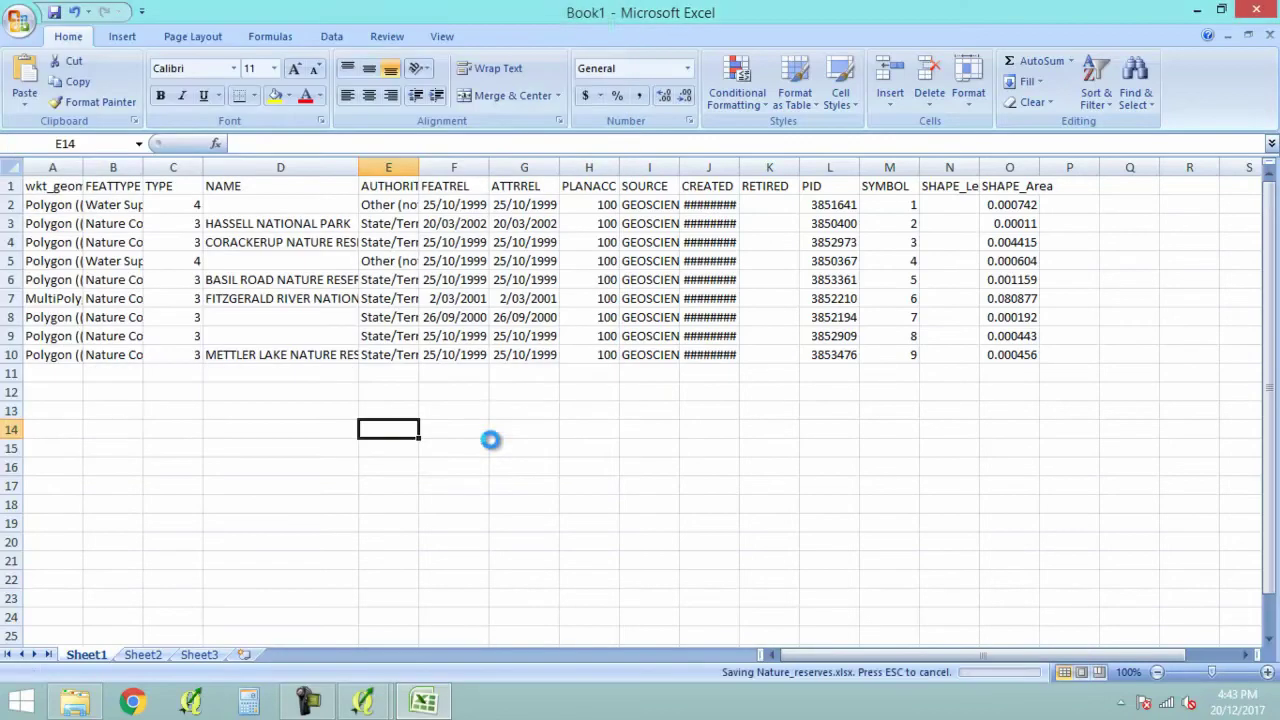
{"action": "left_click", "coordinate": [1257, 10]}
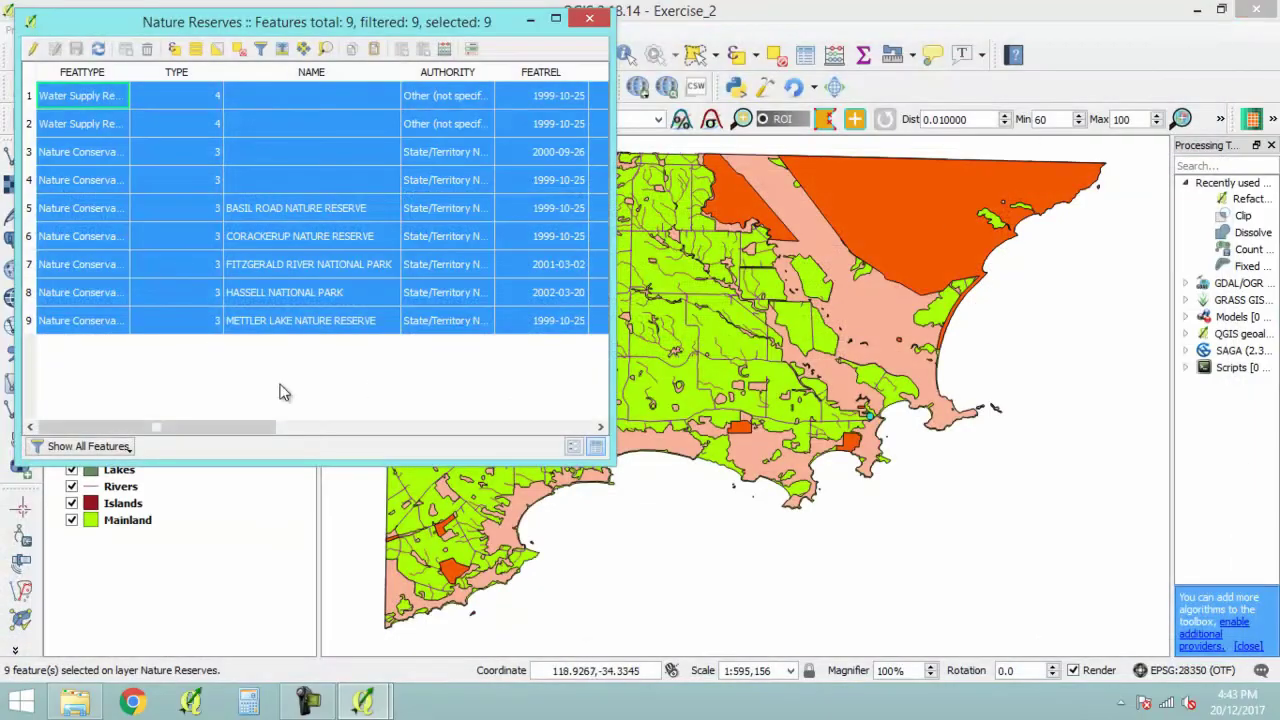
Deselect all Nature Reserves records and close their attribute table
{"action": "left_click", "coordinate": [239, 47]}
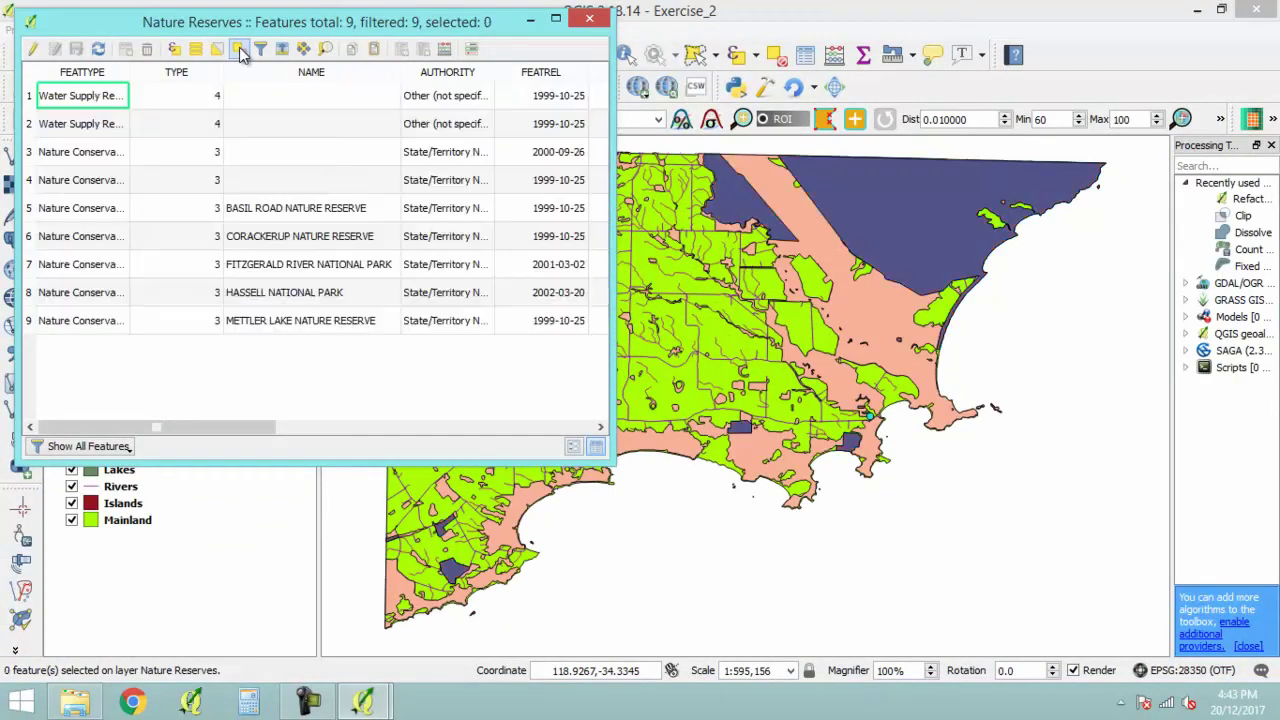
{"action": "left_click", "coordinate": [589, 18]}
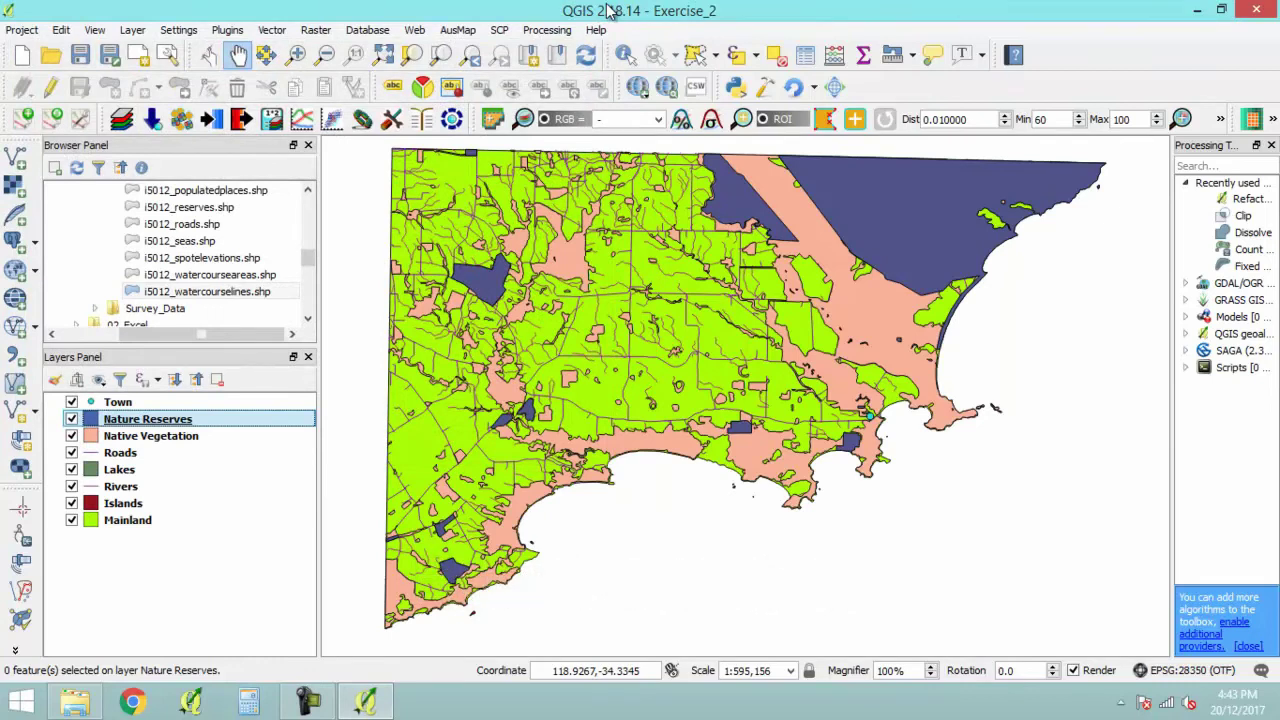
Add the Overview panel and show the Mainland layer in it
{"action": "right_click", "coordinate": [1082, 56]}
{"action": "left_click", "coordinate": [884, 258]}
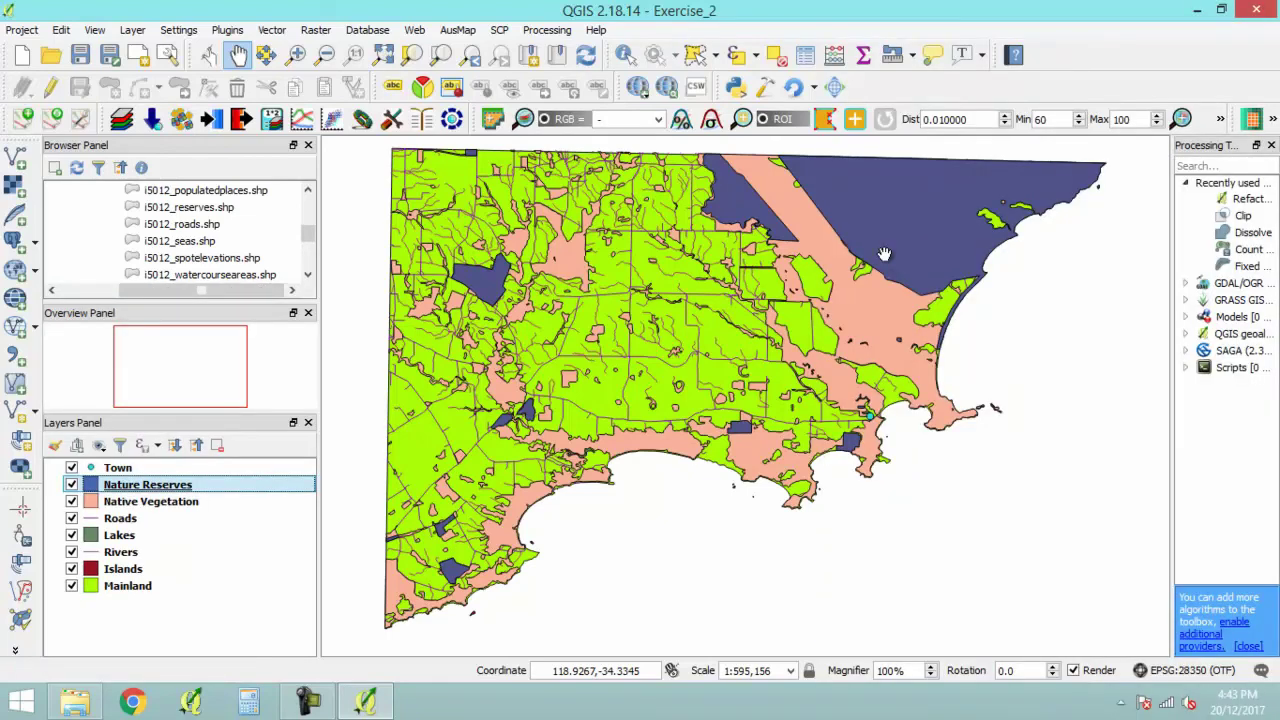
{"action": "right_click", "coordinate": [135, 587]}
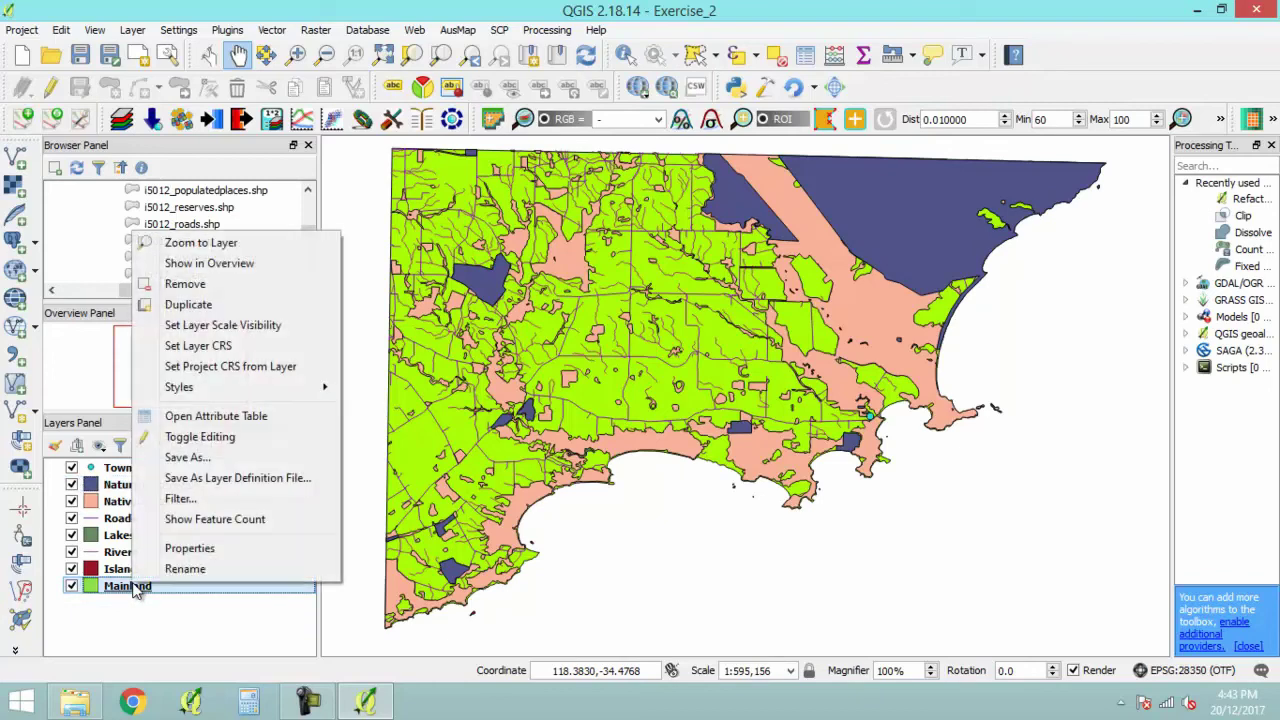
{"action": "left_click", "coordinate": [285, 264]}
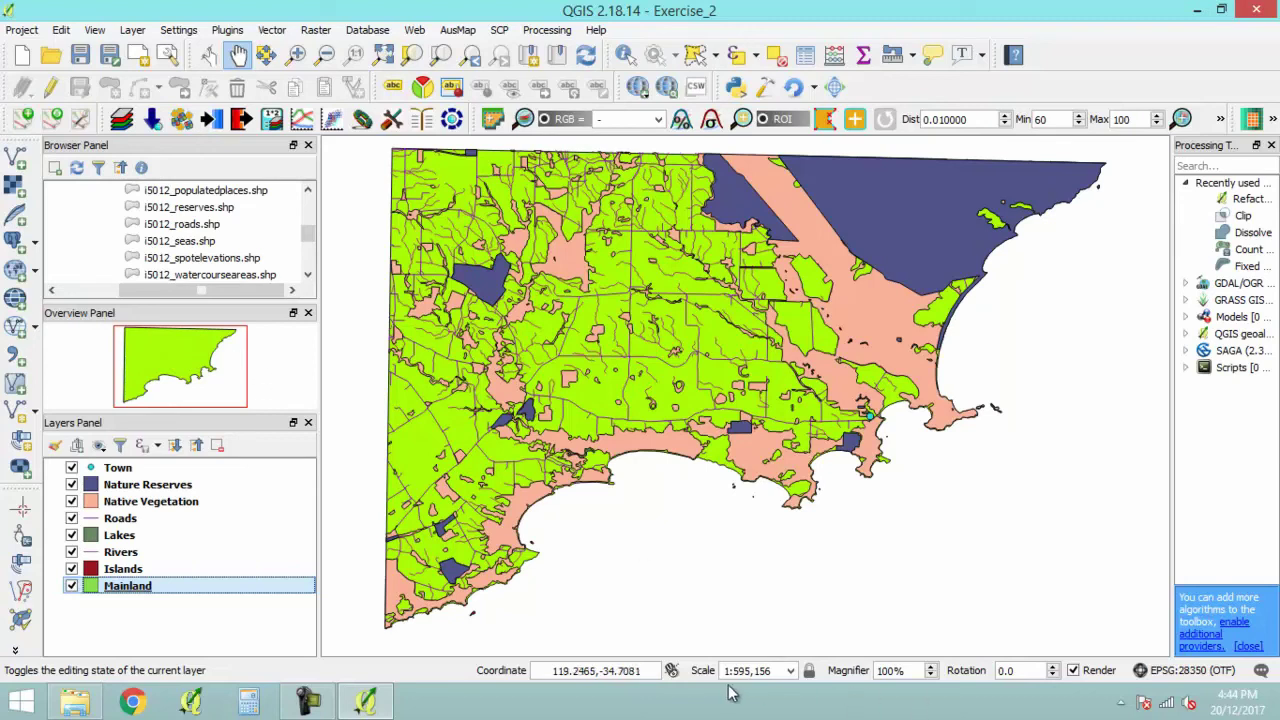
Change the map scale and pan the view west and up to explore the map
{"action": "left_click", "coordinate": [792, 672]}
{"action": "left_click", "coordinate": [766, 672]}
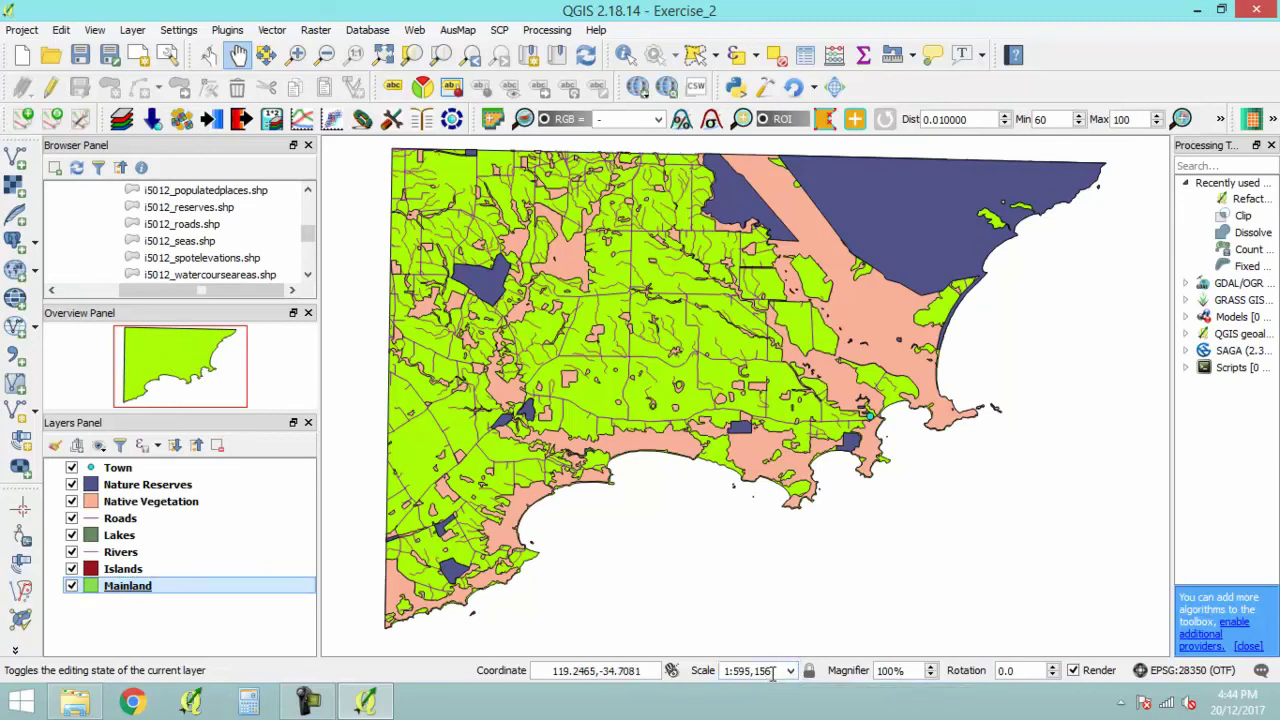
{"action": "left_click_drag", "start_coordinate": [772, 672], "coordinate": [737, 672]}
{"action": "type", "text": "500"}
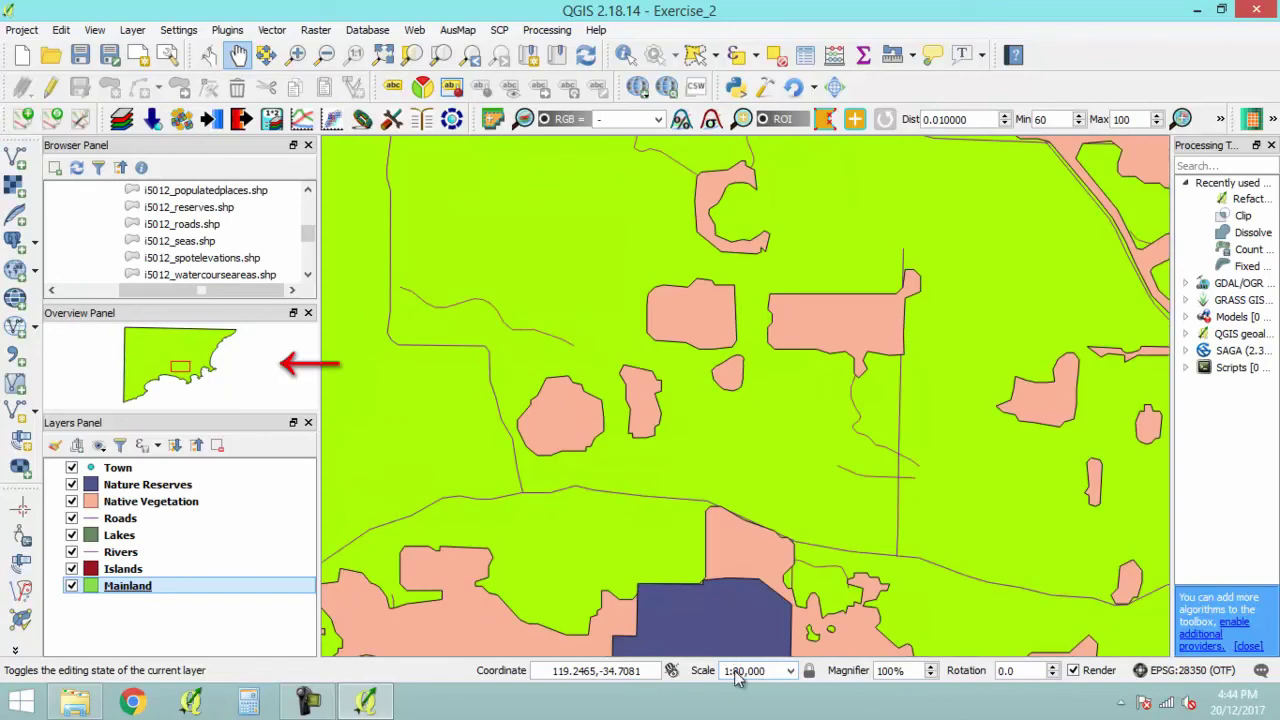
{"action": "left_click_drag", "start_coordinate": [614, 403], "coordinate": [891, 397]}
{"action": "left_click_drag", "start_coordinate": [420, 390], "coordinate": [760, 390]}
{"action": "left_click_drag", "start_coordinate": [340, 380], "coordinate": [371, 366]}
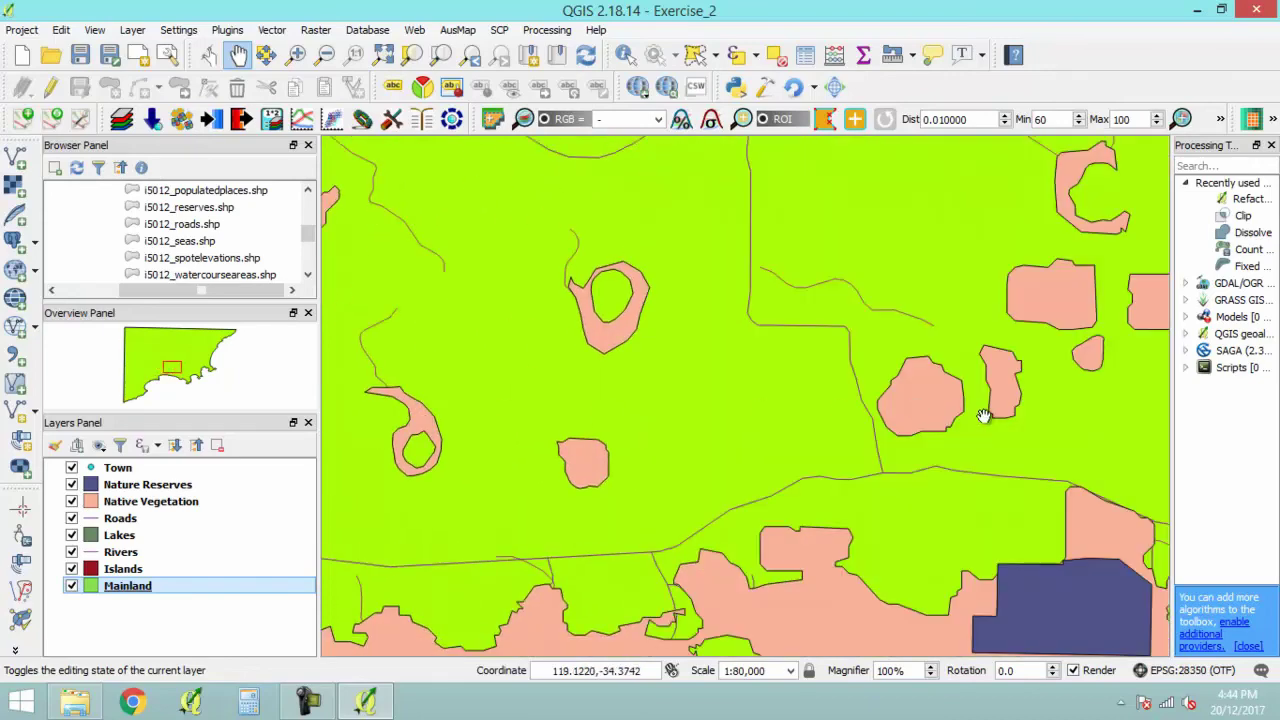
{"action": "left_click_drag", "start_coordinate": [984, 416], "coordinate": [514, 326]}
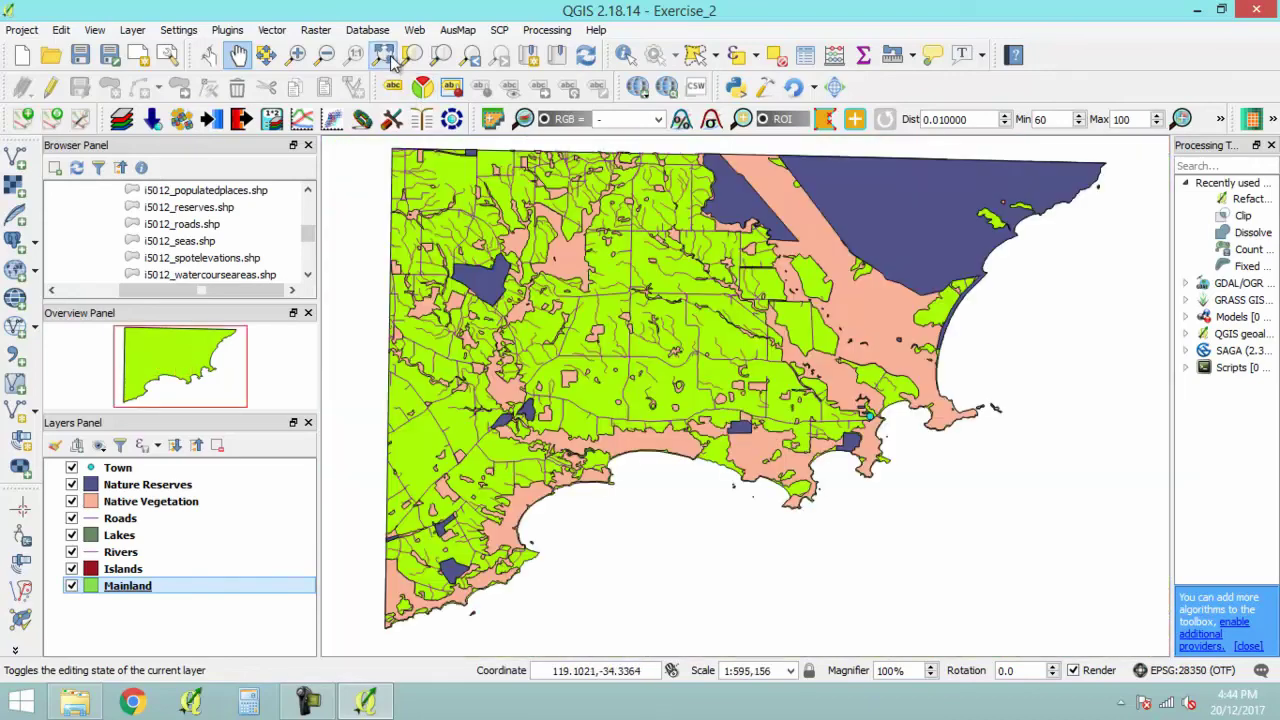
Zoom to full extent, close the Overview panel, and exit QGIS from the Project menu
{"action": "key", "text": "ctrl+shift+f"}
{"action": "left_click", "coordinate": [309, 316]}
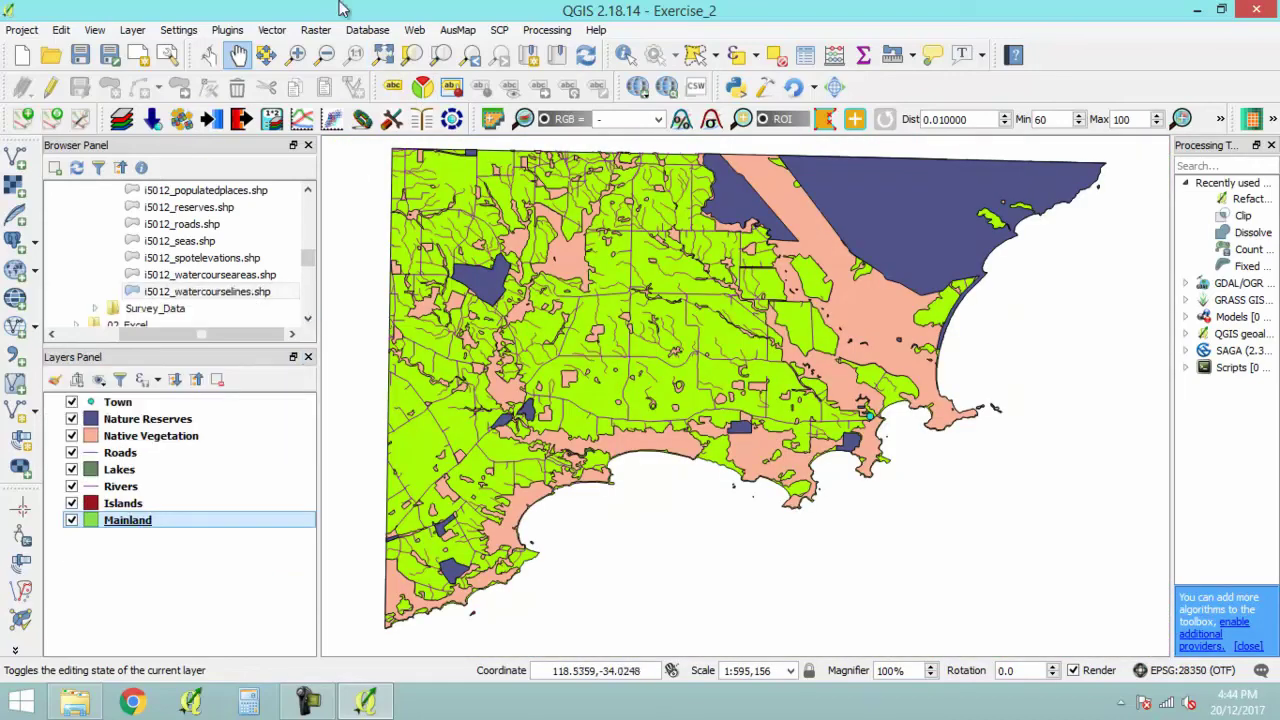
{"action": "left_click", "coordinate": [21, 29]}
{"action": "left_click", "coordinate": [43, 142]}
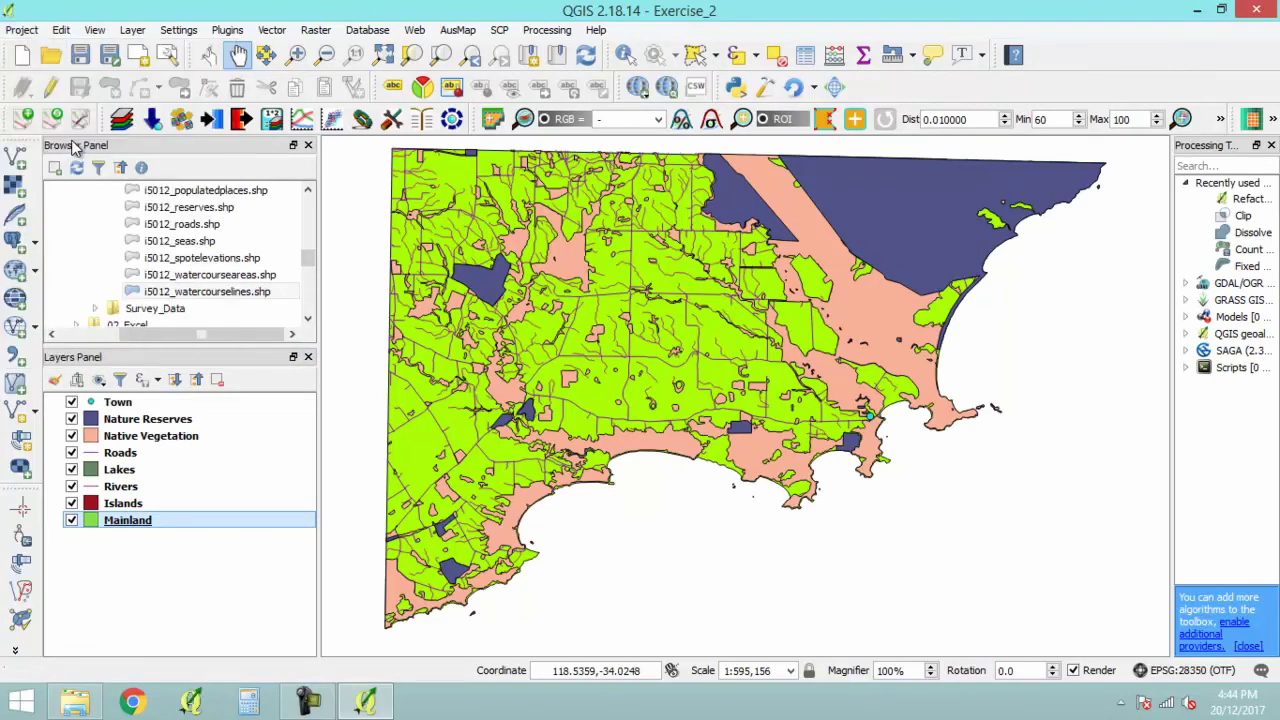
{"action": "left_click", "coordinate": [21, 29]}
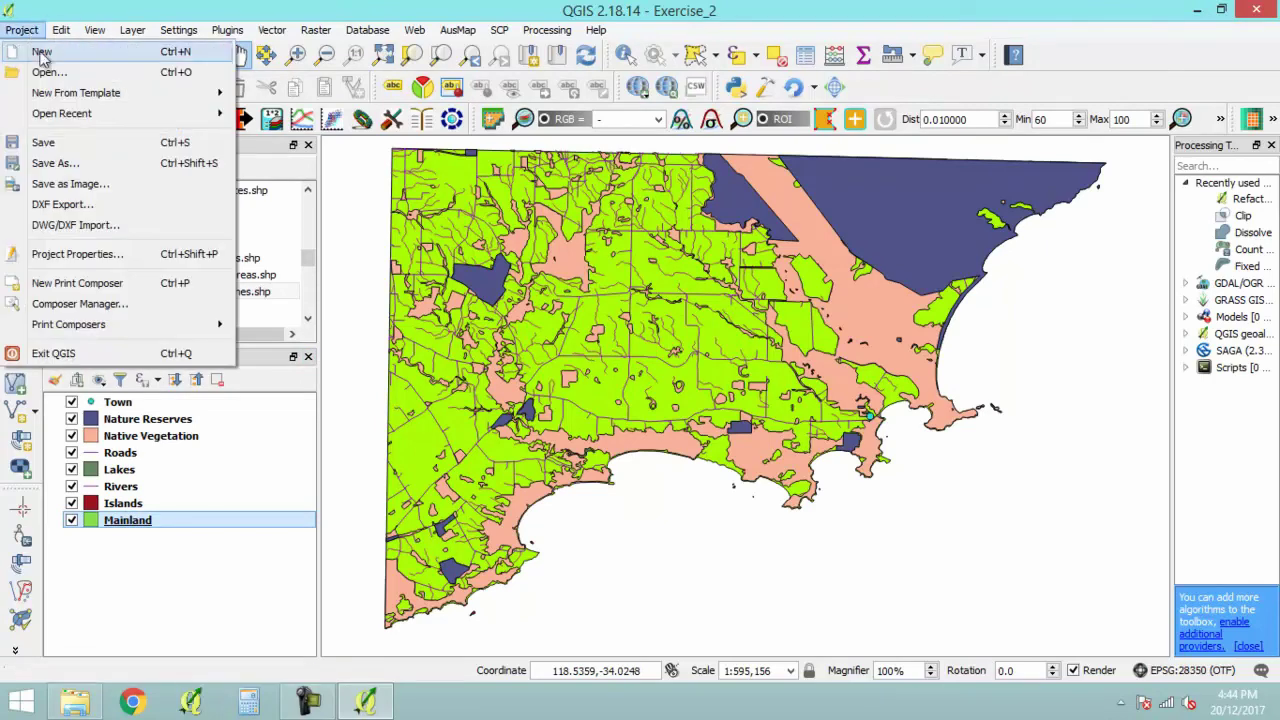
{"action": "left_click", "coordinate": [93, 358]}
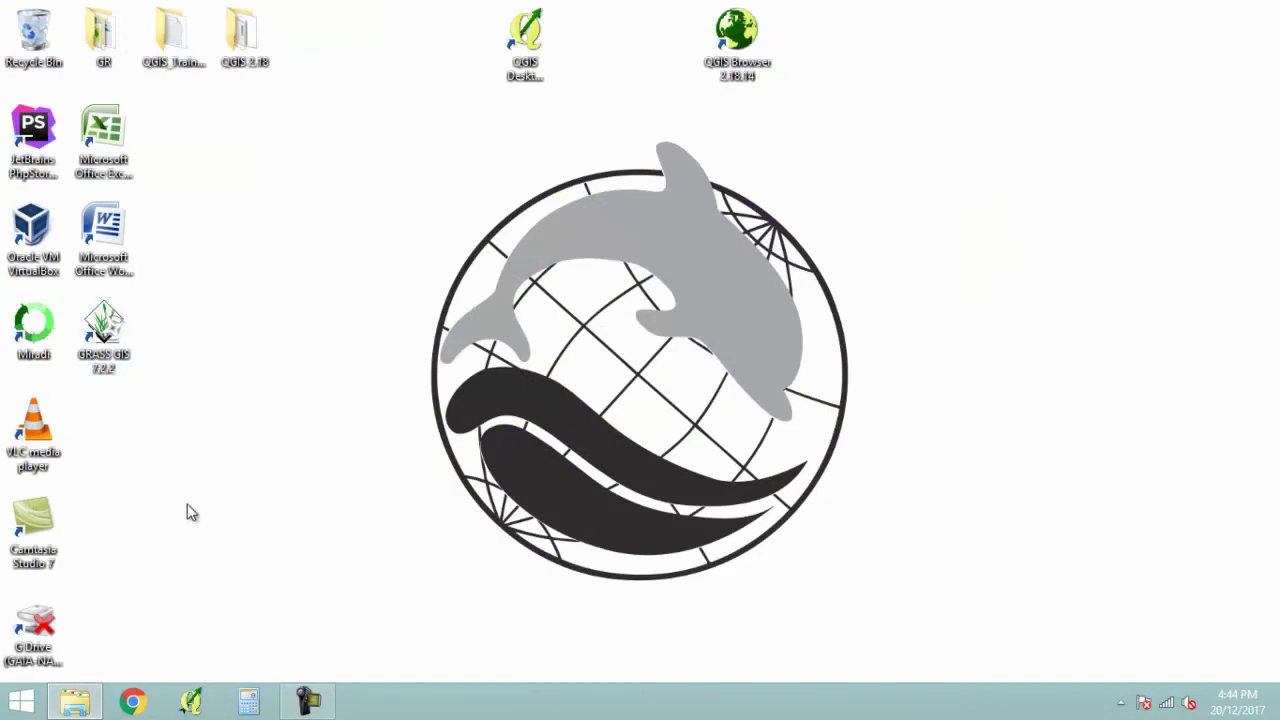